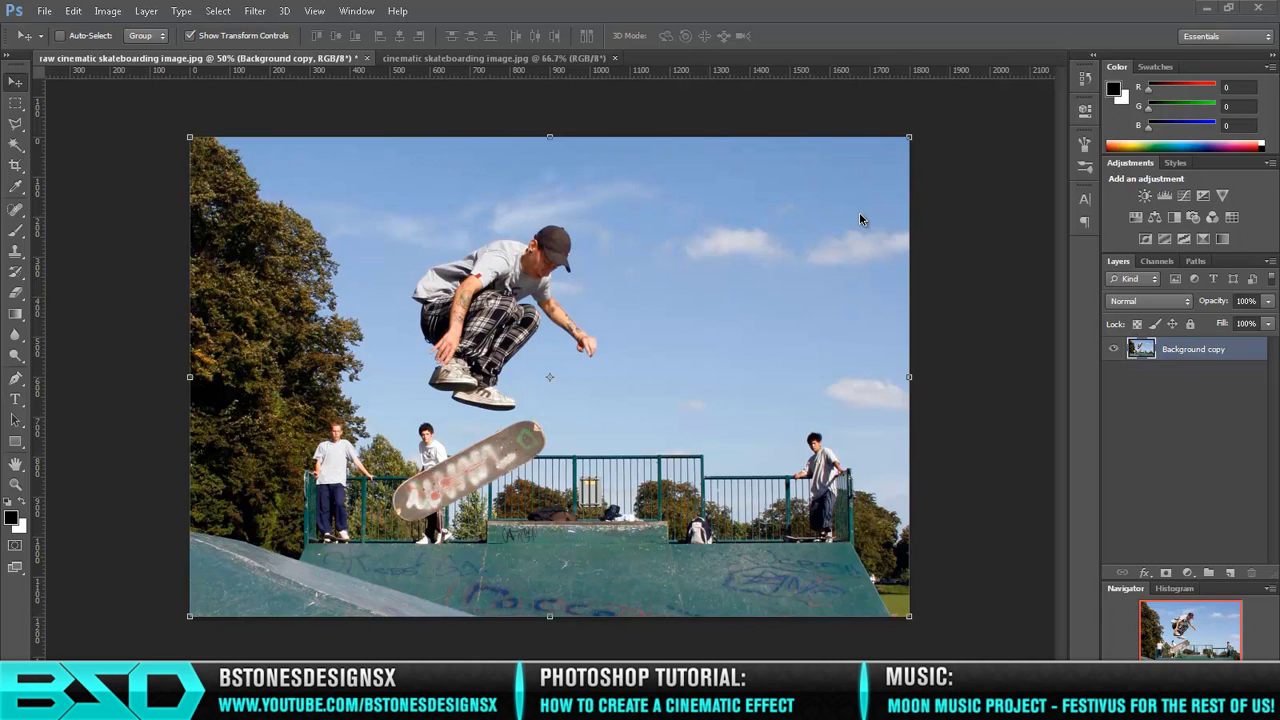
# Step: Compare the finished sepia cinematic image with the raw photo, then pick the Polygonal Lasso Tool
pyautogui.click(555, 60)
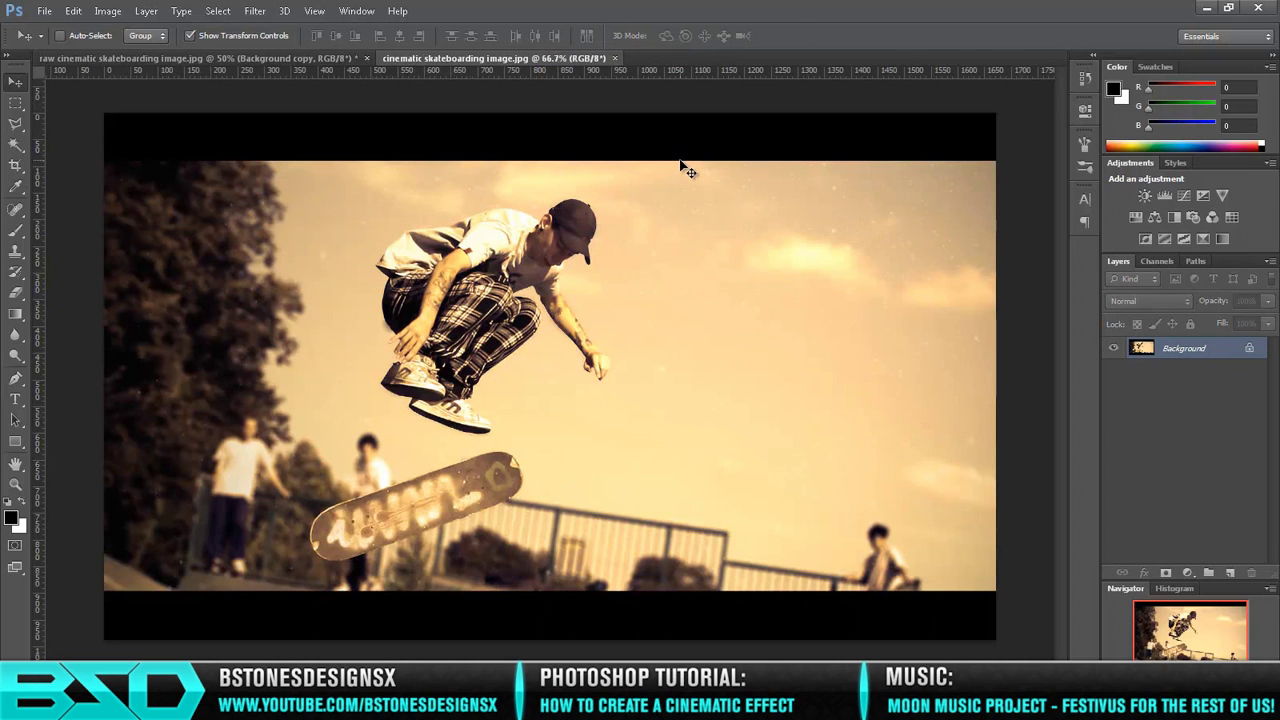
pyautogui.click(320, 58)
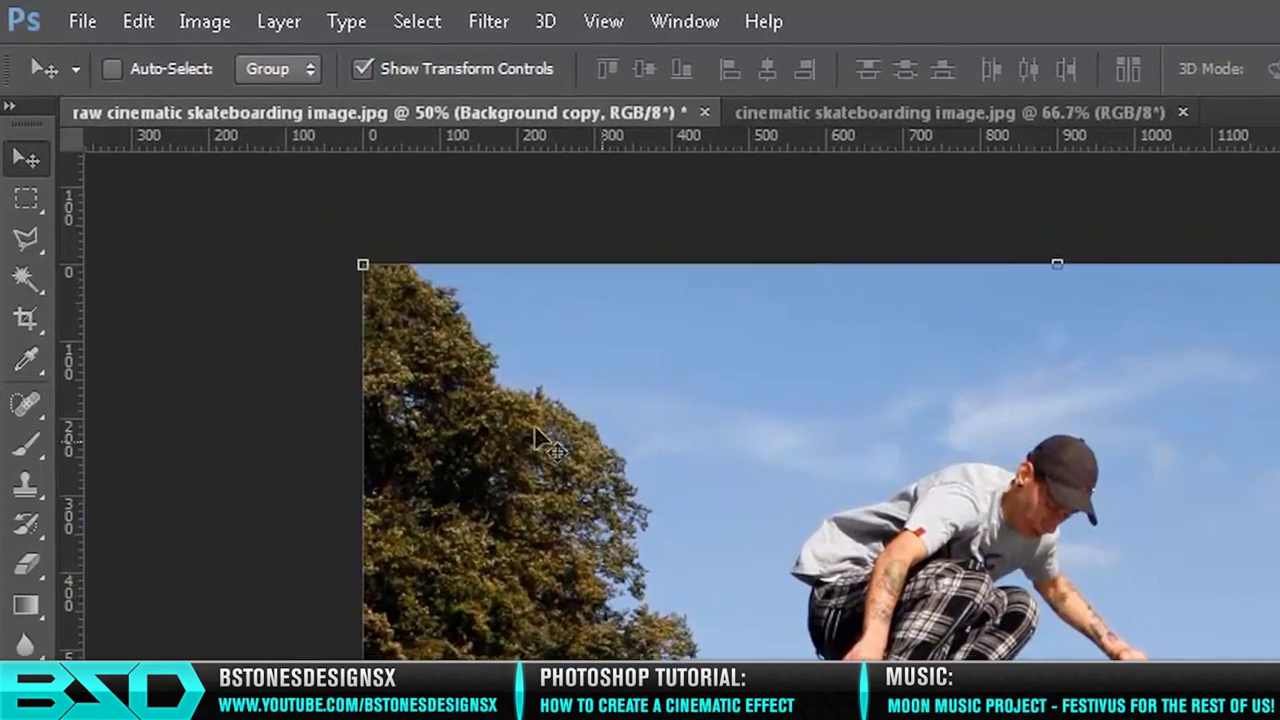
pyautogui.click(29, 243)
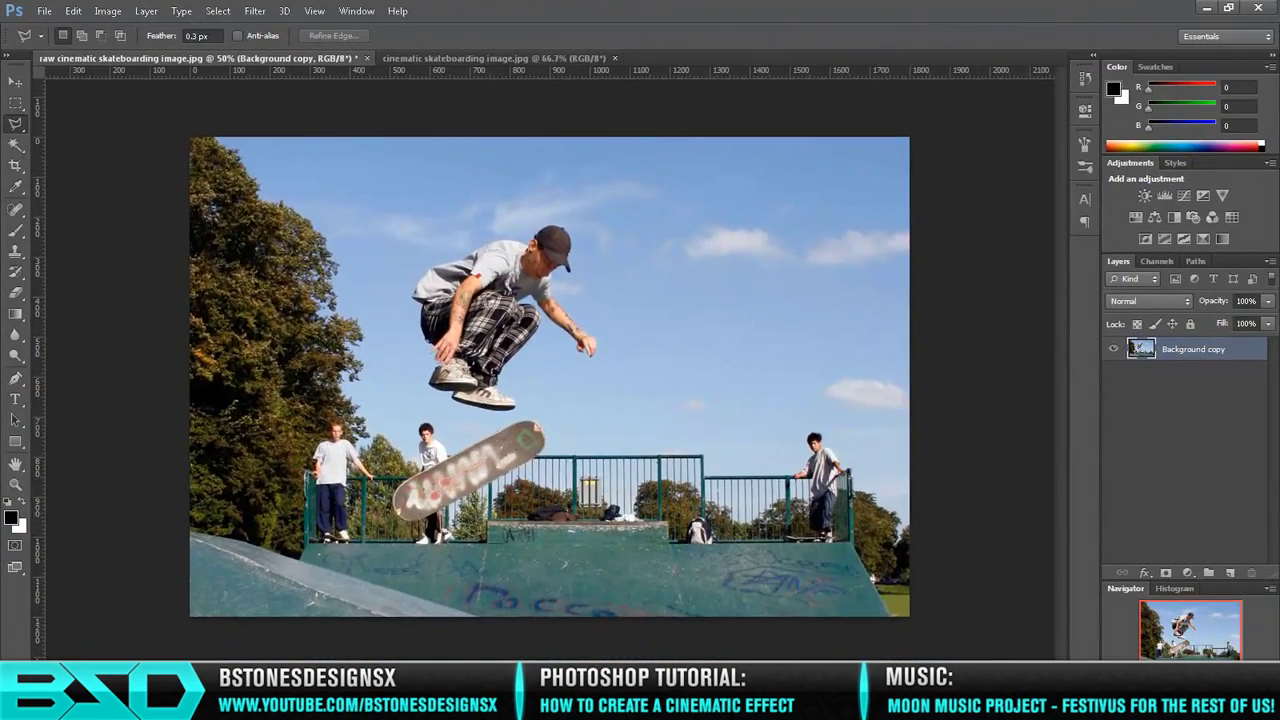
# Step: Zoom in, trace the flipping skateboard with the Polygonal Lasso, and copy it to a new layer
pyautogui.scroll(3, 419, 540)
pyautogui.click(445, 379)
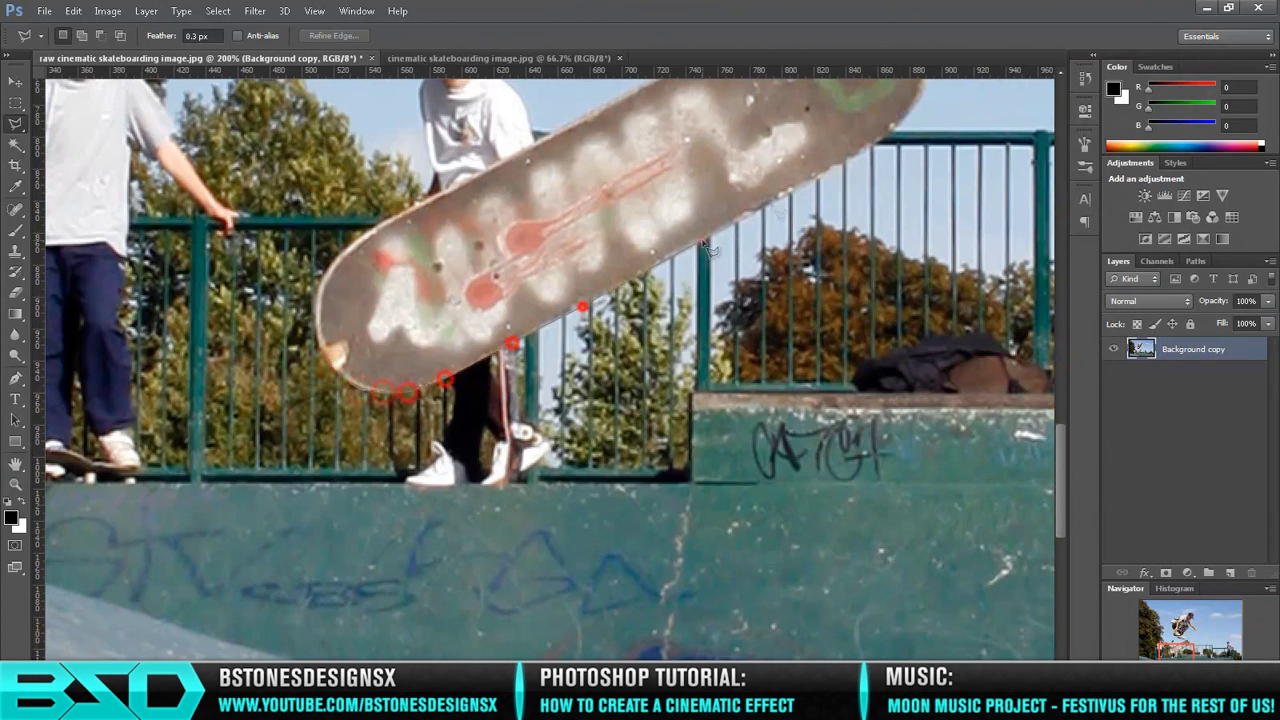
pyautogui.click(848, 160)
pyautogui.click(832, 122)
pyautogui.click(808, 100)
pyautogui.click(700, 112)
pyautogui.click(636, 150)
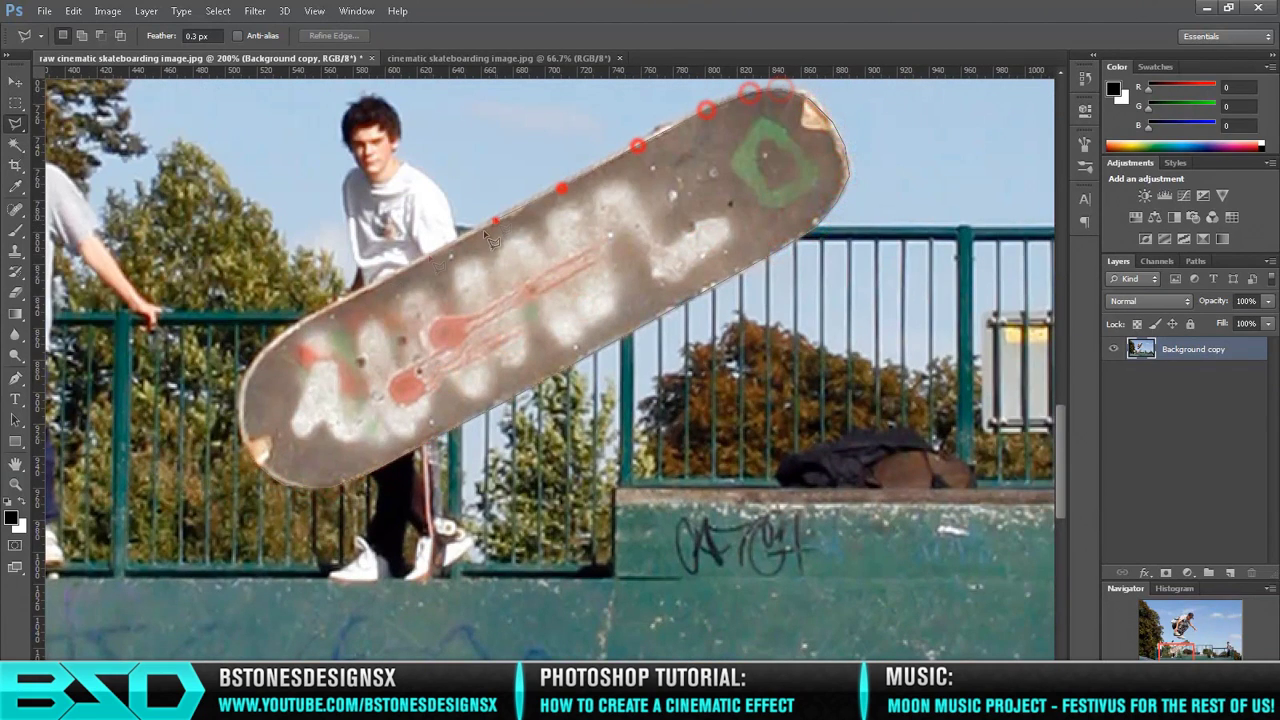
pyautogui.click(478, 232)
pyautogui.click(300, 330)
pyautogui.click(246, 410)
pyautogui.click(256, 462)
pyautogui.rightClick(777, 203)
pyautogui.click(866, 331)
# Step: On Background copy, start lassoing the skater around the lower shoe, trousers, knee and underarm
pyautogui.click(1058, 335)
pyautogui.hotkey('alt', '[')
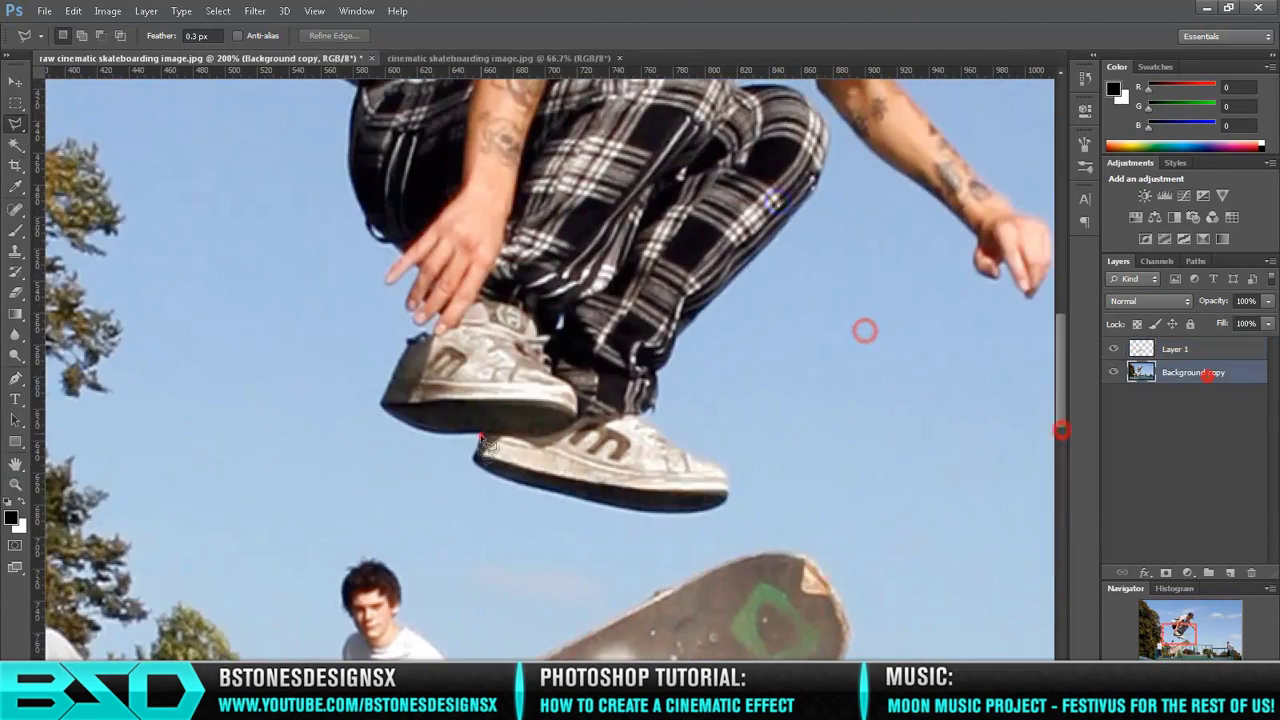
pyautogui.click(476, 456)
pyautogui.click(500, 487)
pyautogui.click(594, 506)
pyautogui.click(686, 511)
pyautogui.click(728, 488)
pyautogui.click(690, 455)
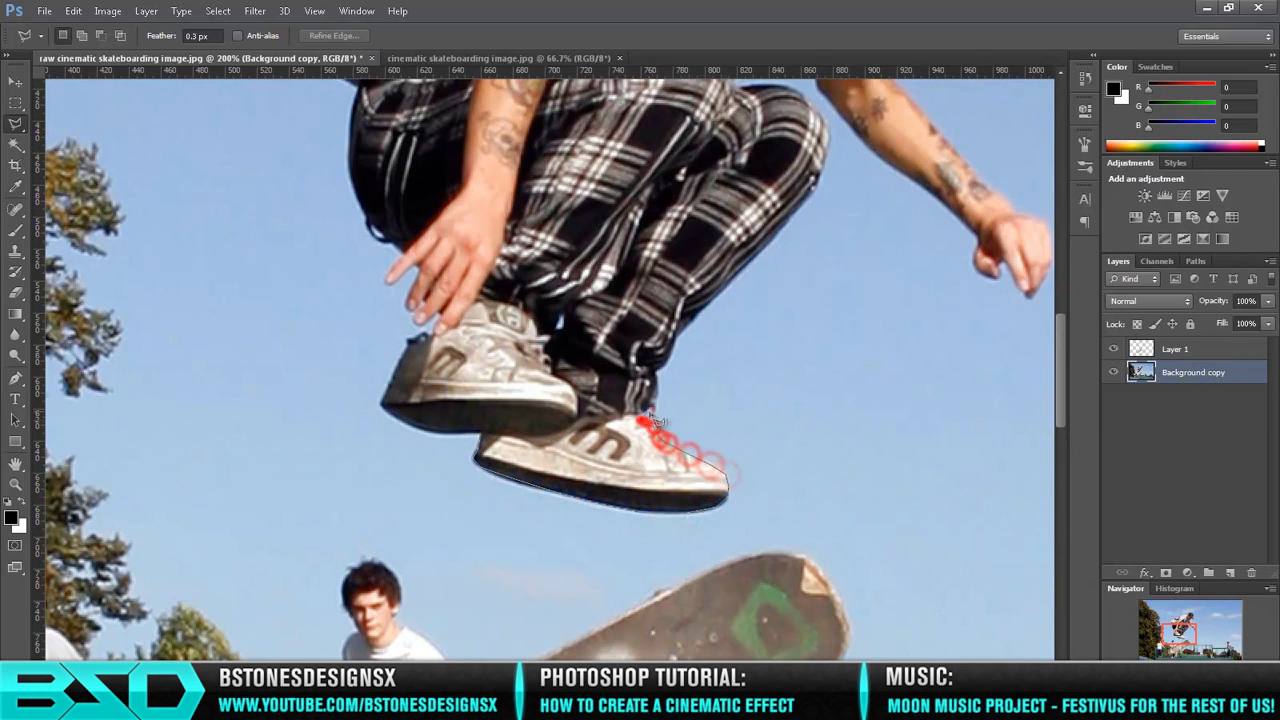
pyautogui.scroll(3, 650, 400)
pyautogui.click(672, 530)
pyautogui.click(700, 495)
pyautogui.click(748, 450)
pyautogui.click(793, 400)
pyautogui.click(815, 368)
pyautogui.click(825, 345)
pyautogui.click(827, 318)
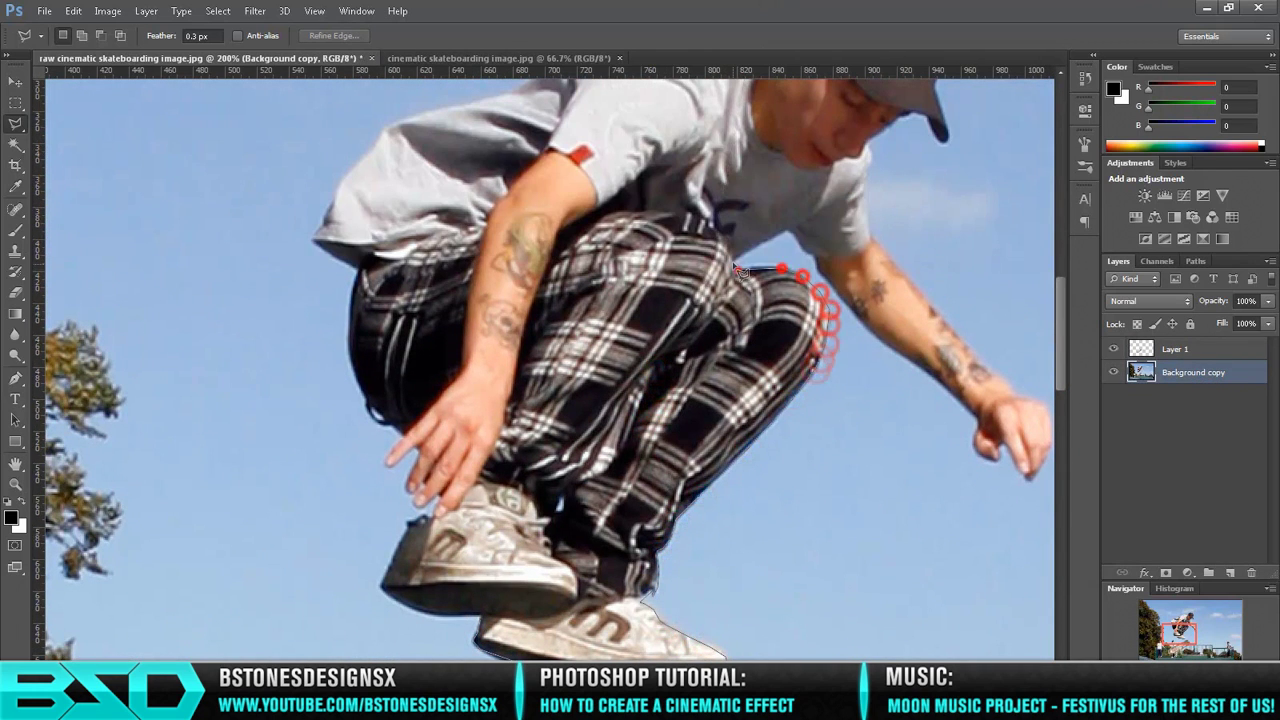
pyautogui.click(820, 285)
pyautogui.click(838, 297)
pyautogui.click(858, 322)
pyautogui.click(889, 348)
pyautogui.click(920, 366)
pyautogui.click(955, 394)
# Step: Continue the skater outline around the fingertips, top of the arm, chin and cap
pyautogui.click(982, 445)
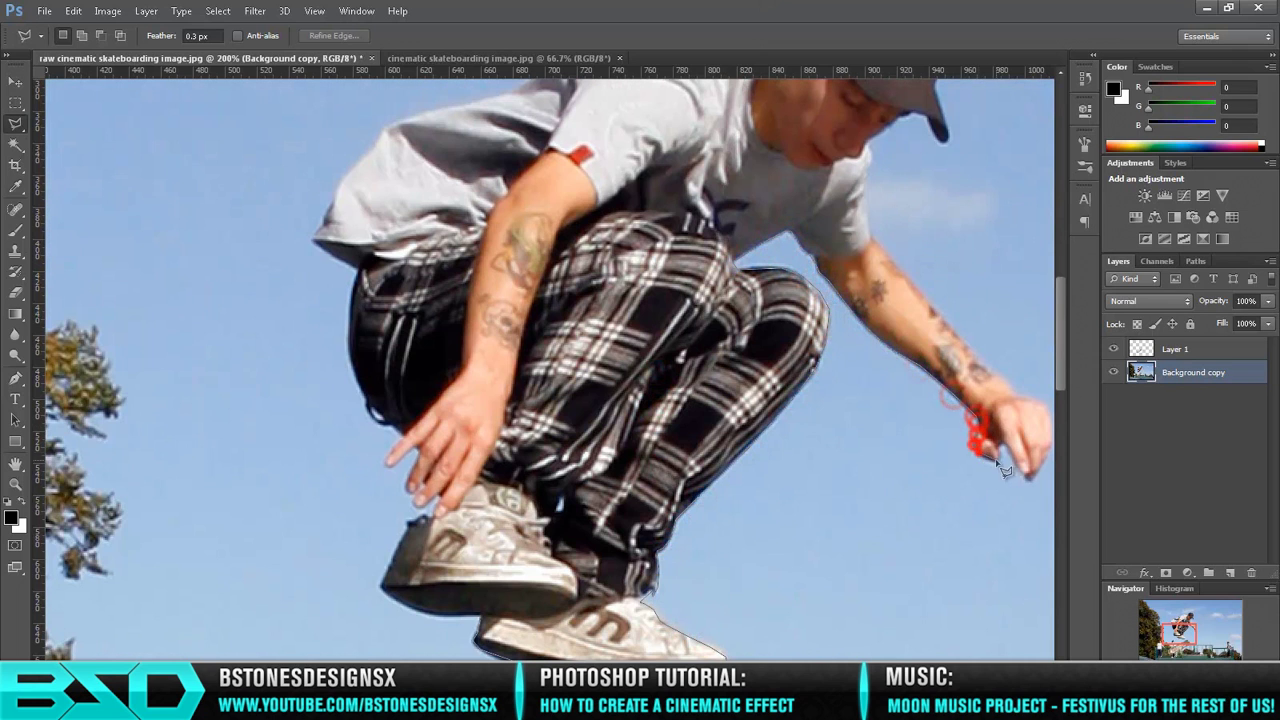
pyautogui.click(995, 462)
pyautogui.click(1030, 482)
pyautogui.click(1050, 440)
pyautogui.doubleClick(1030, 403)
pyautogui.click(1006, 380)
pyautogui.click(963, 343)
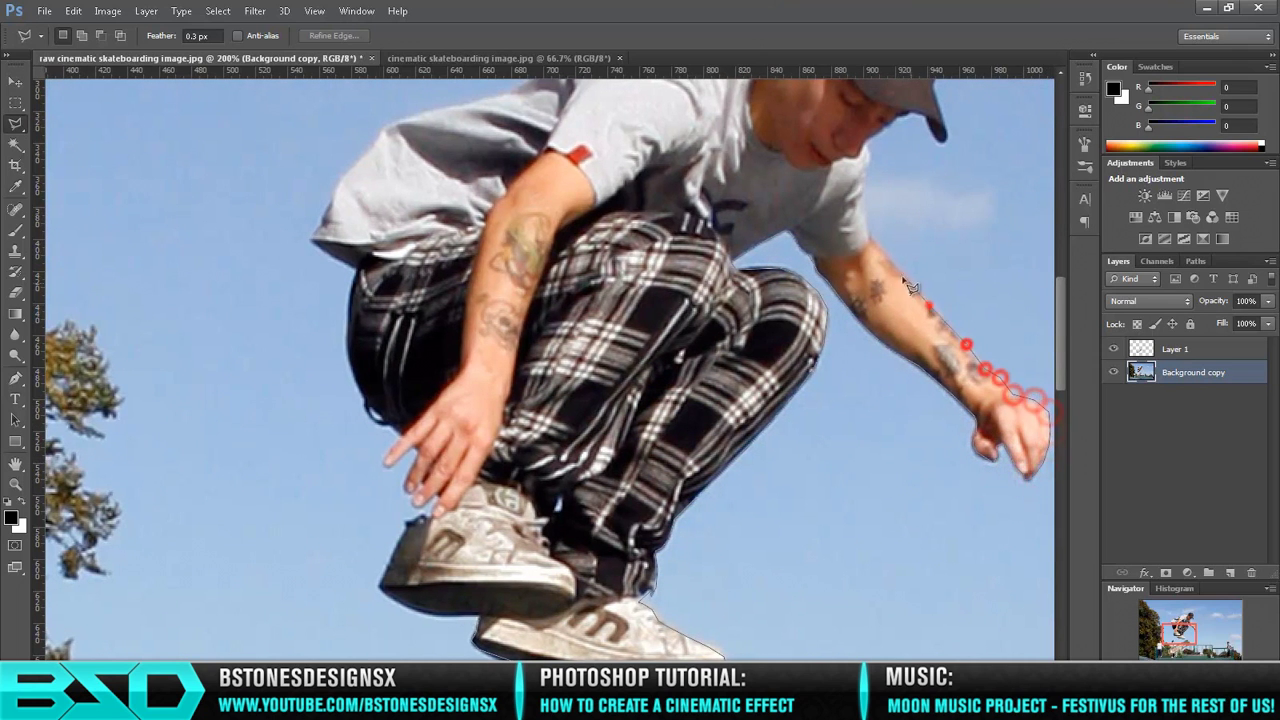
pyautogui.click(929, 303)
pyautogui.click(871, 237)
pyautogui.moveTo(871, 237); pyautogui.dragTo(668, 470)
pyautogui.click(665, 395)
pyautogui.click(695, 355)
pyautogui.click(728, 355)
pyautogui.click(742, 378)
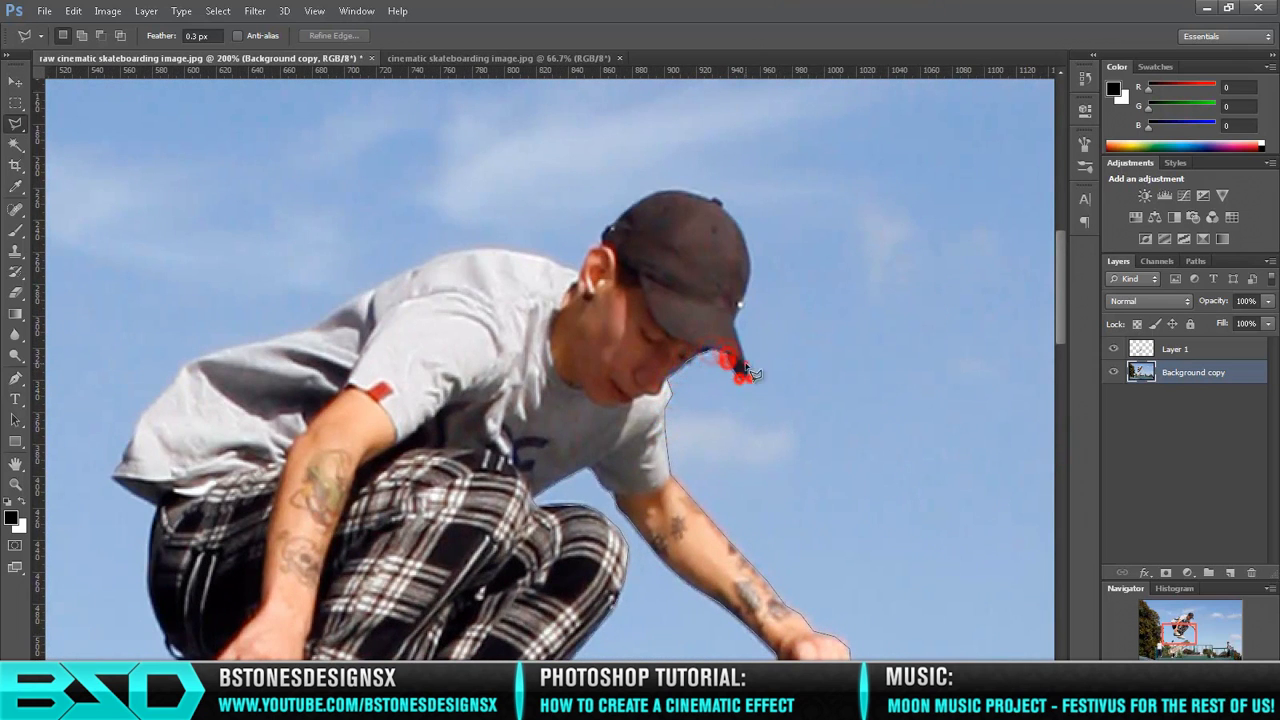
pyautogui.click(748, 300)
pyautogui.click(745, 262)
pyautogui.click(735, 222)
pyautogui.click(713, 197)
pyautogui.click(680, 190)
pyautogui.click(645, 195)
pyautogui.click(615, 228)
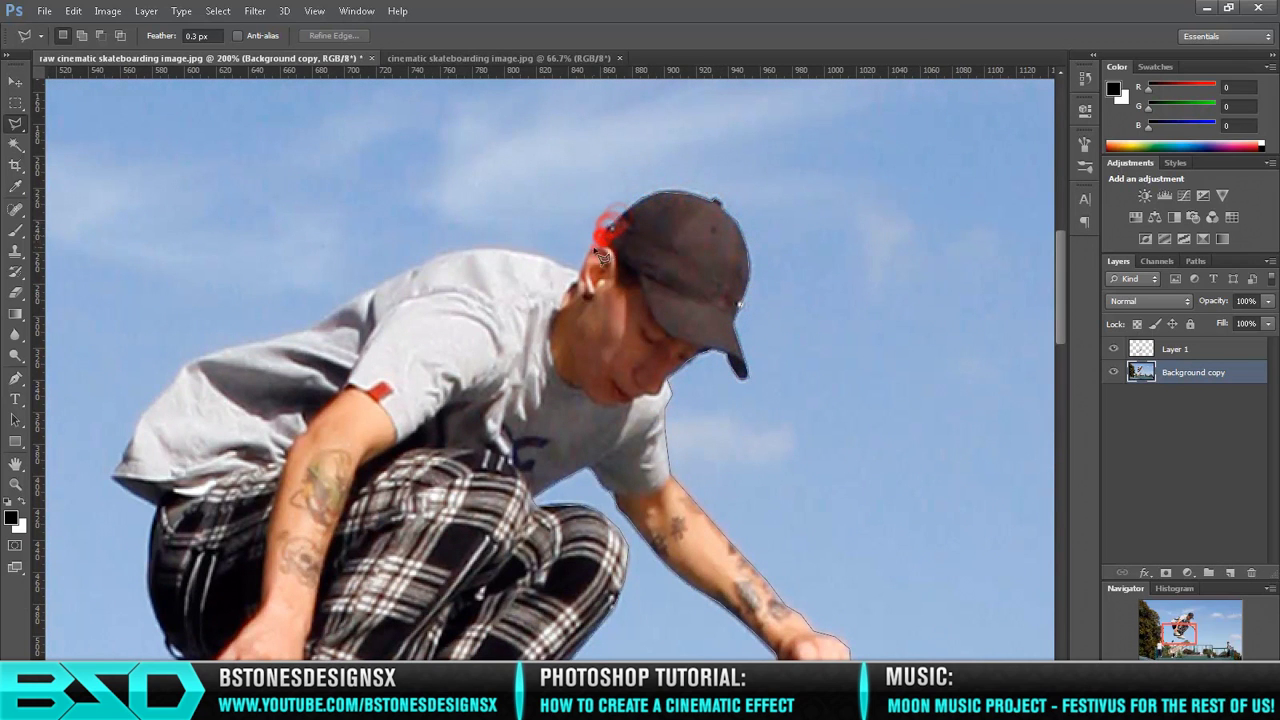
# Step: Finish the outline down the neck, shoulder, shirt, trousers, hand and shoes, closing the selection
pyautogui.click(591, 255)
pyautogui.click(551, 263)
pyautogui.click(509, 249)
pyautogui.click(466, 251)
pyautogui.click(420, 266)
pyautogui.click(386, 283)
pyautogui.click(353, 296)
pyautogui.click(312, 328)
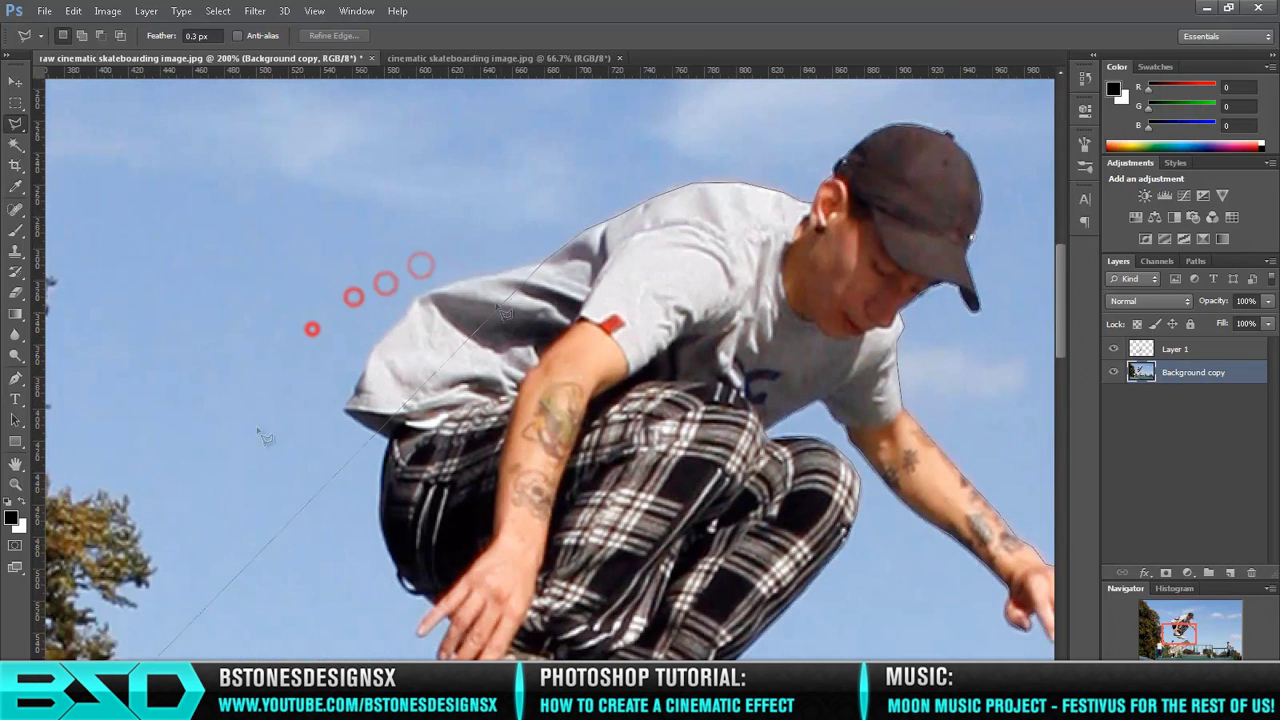
pyautogui.click(420, 290)
pyautogui.click(400, 312)
pyautogui.click(385, 340)
pyautogui.click(360, 375)
pyautogui.click(348, 405)
pyautogui.click(375, 430)
pyautogui.click(385, 452)
pyautogui.click(381, 490)
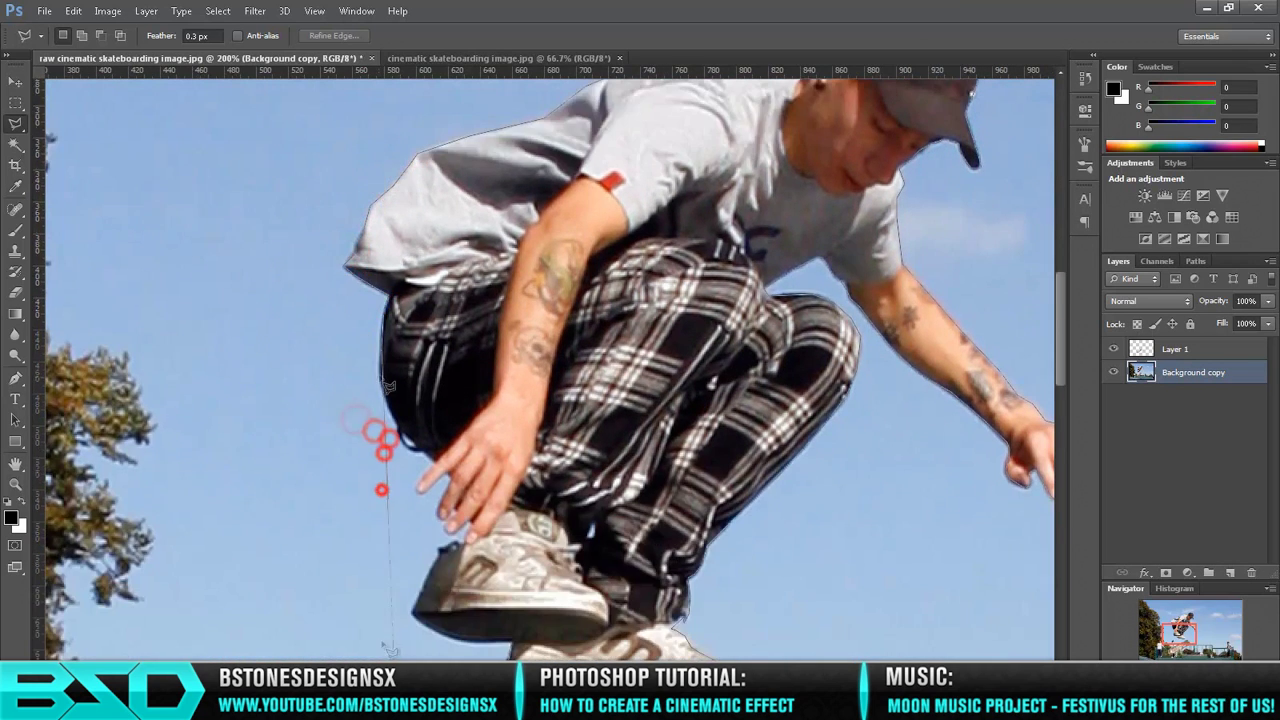
pyautogui.click(400, 440)
pyautogui.click(420, 488)
pyautogui.click(447, 478)
pyautogui.click(440, 512)
pyautogui.click(449, 530)
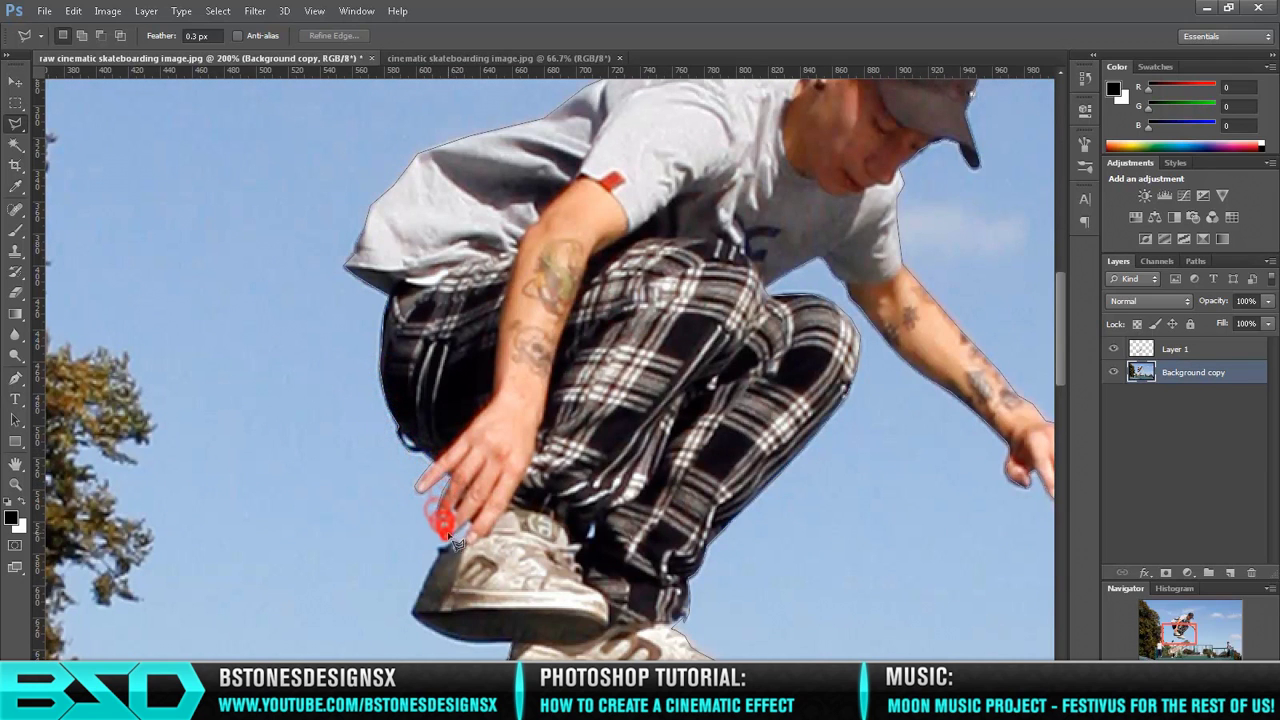
pyautogui.click(425, 610)
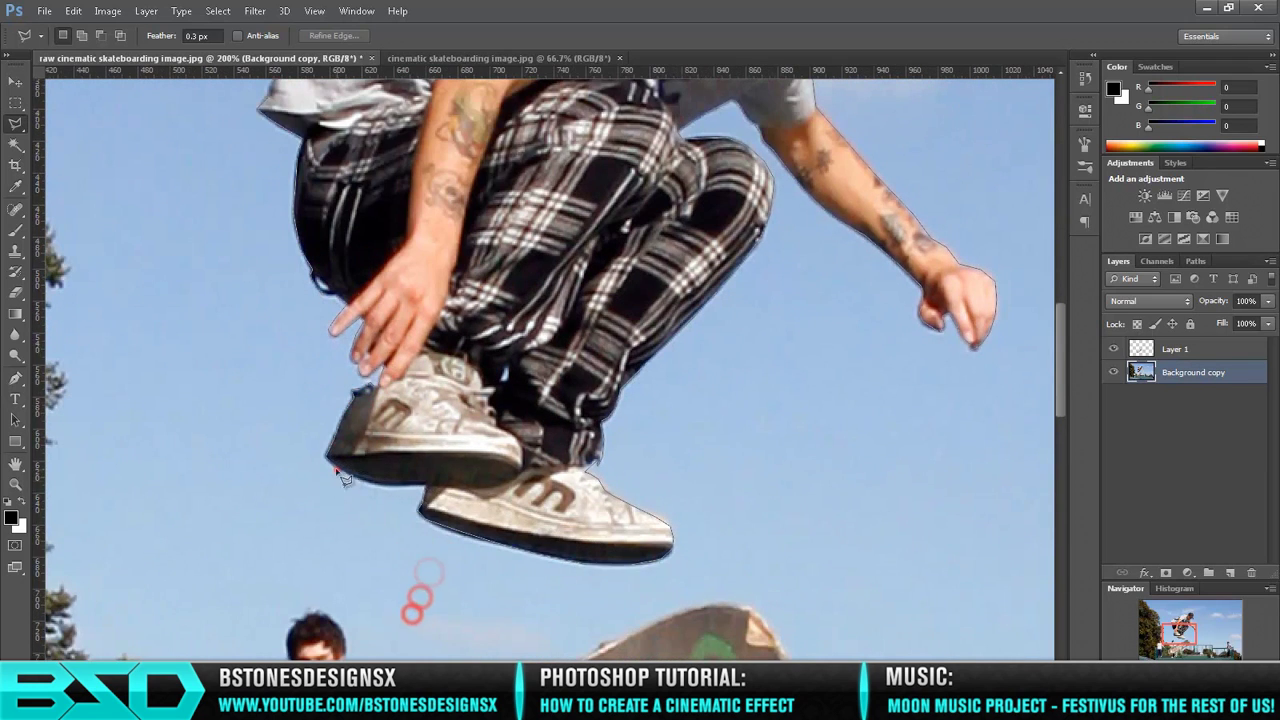
pyautogui.click(345, 471)
pyautogui.click(400, 486)
pyautogui.click(418, 505)
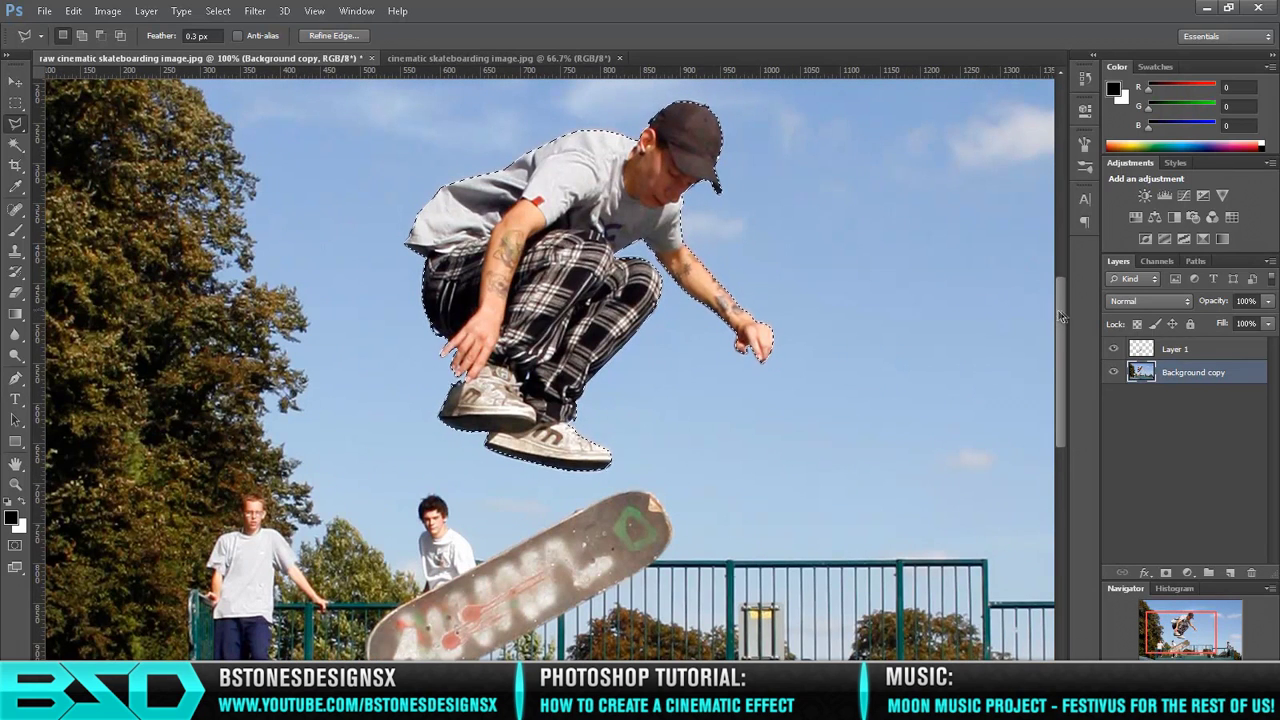
pyautogui.moveTo(1060, 313); pyautogui.dragTo(1062, 340)
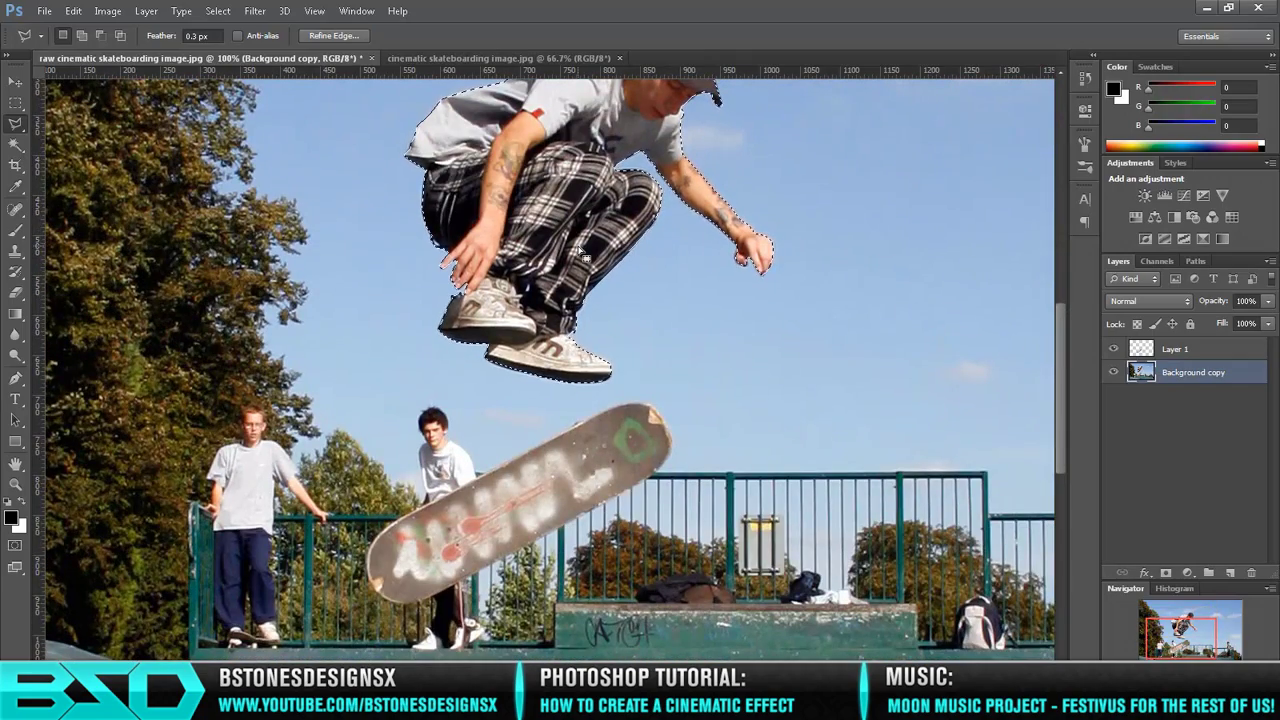
# Step: Cut the outlined skater onto a new layer with Layer Via Cut
pyautogui.scroll(2, 1064, 355)
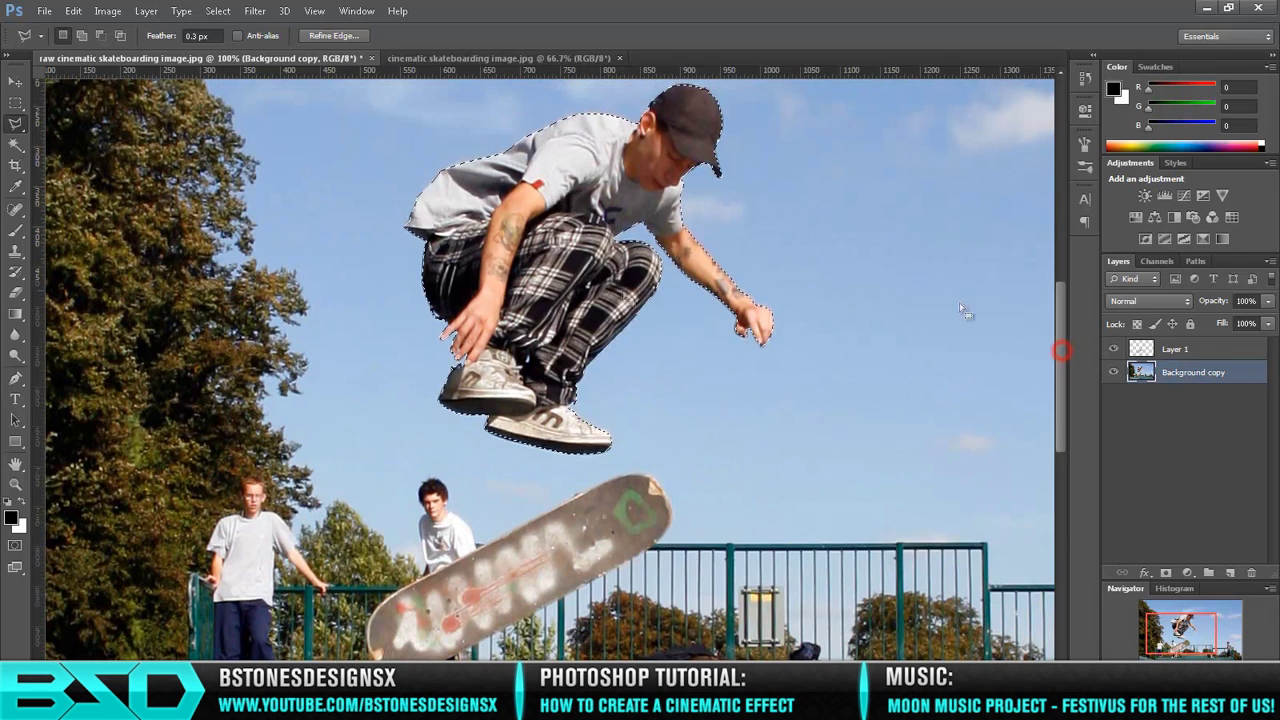
pyautogui.rightClick(612, 264)
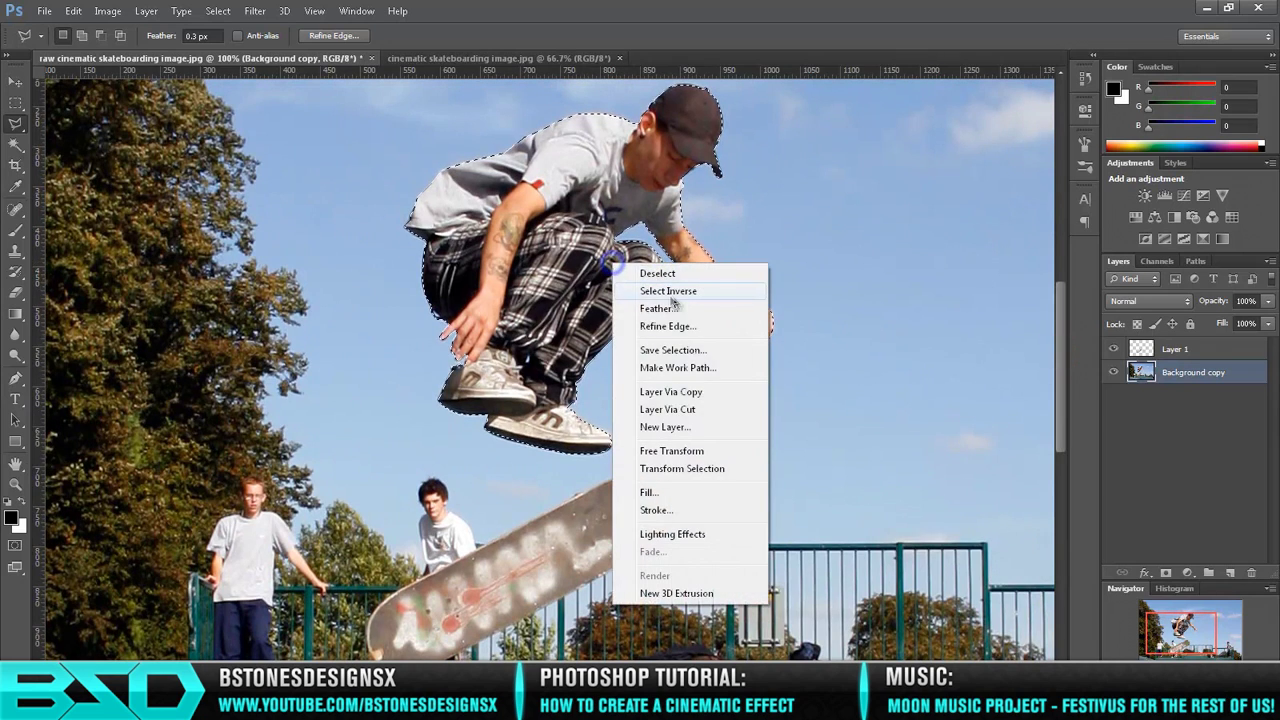
pyautogui.click(691, 410)
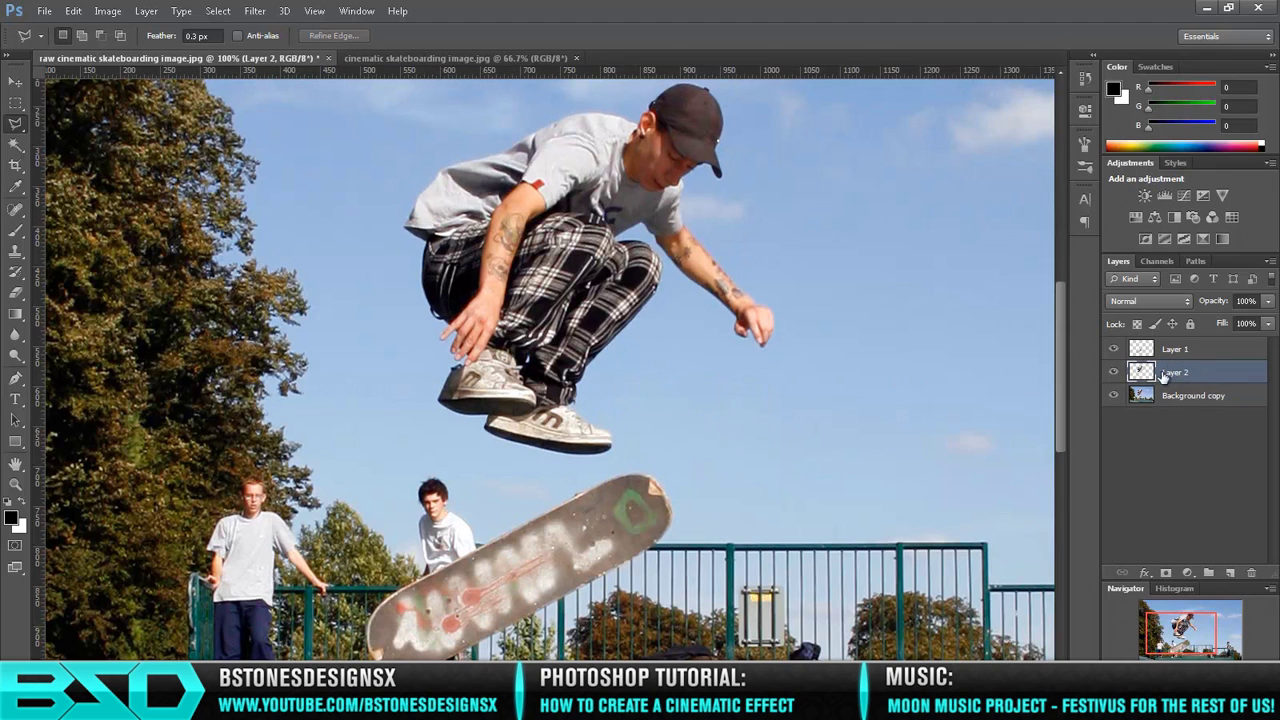
# Step: Merge Layer 1 and Layer 2 into Layer 1, hide it, and select Background copy
pyautogui.click(1178, 352)
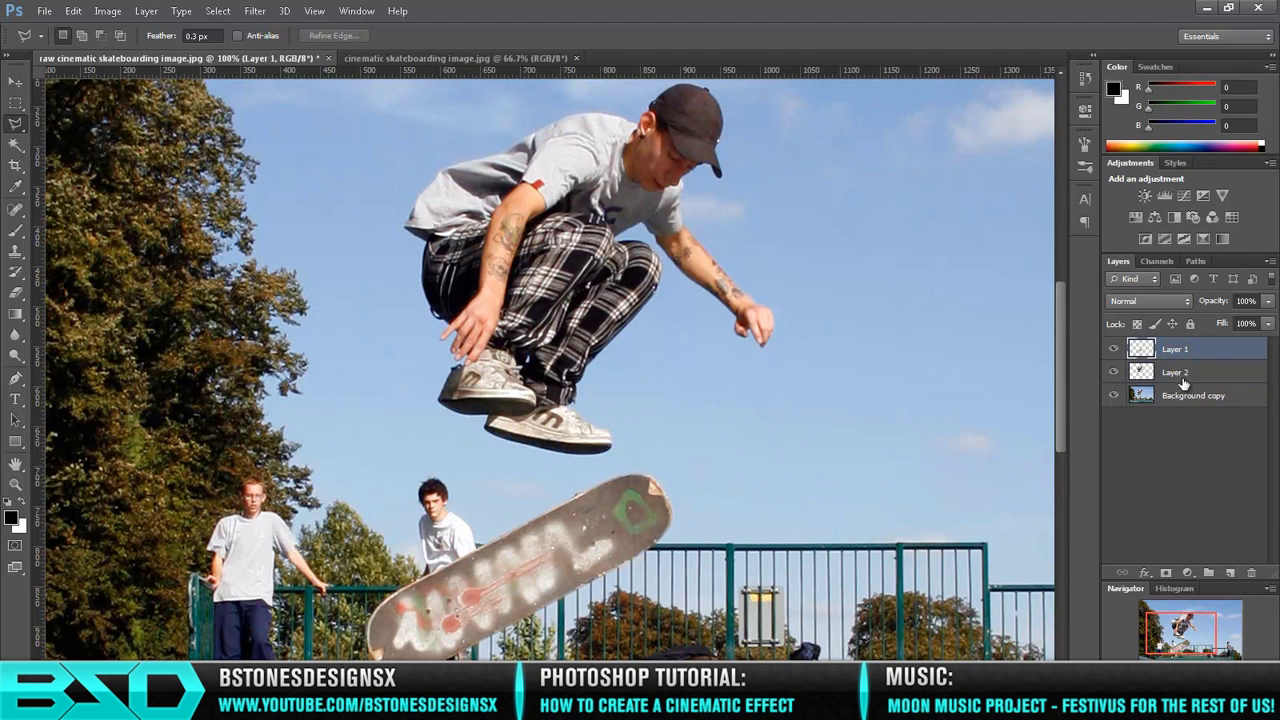
pyautogui.keyDown('shift'); pyautogui.click(1182, 372); pyautogui.keyUp('shift')
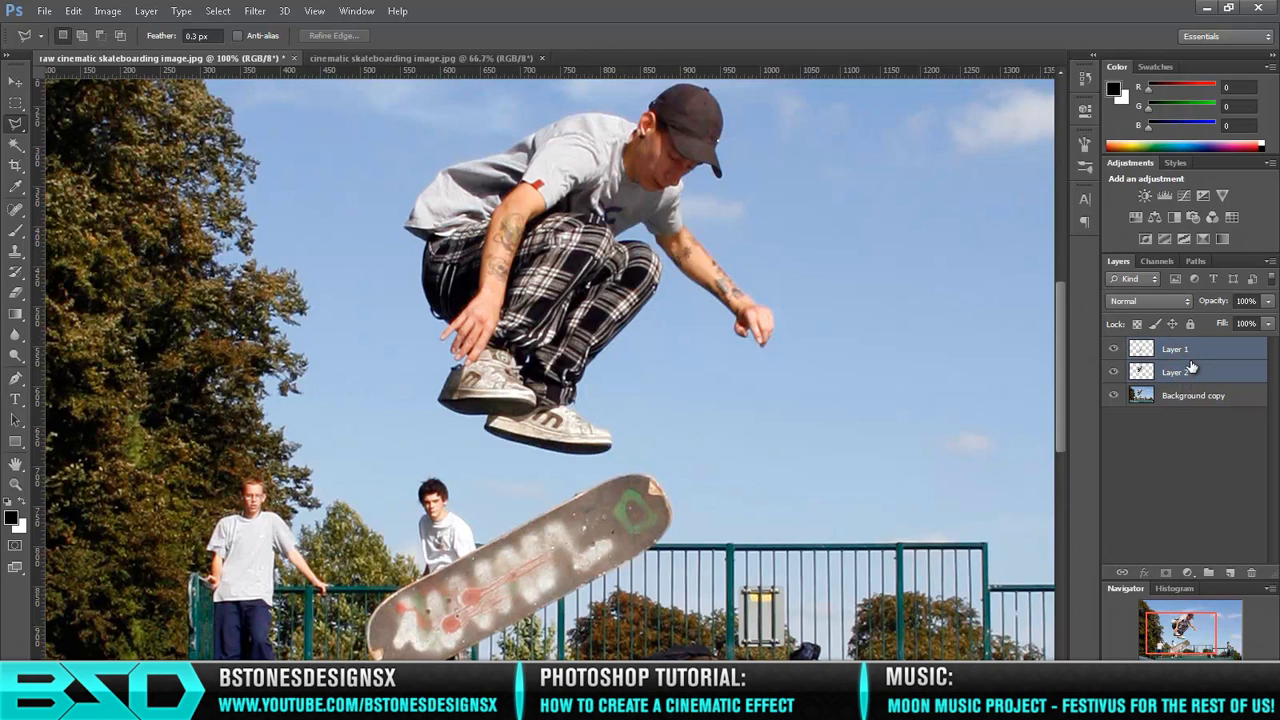
pyautogui.hotkey('ctrl', 'e')
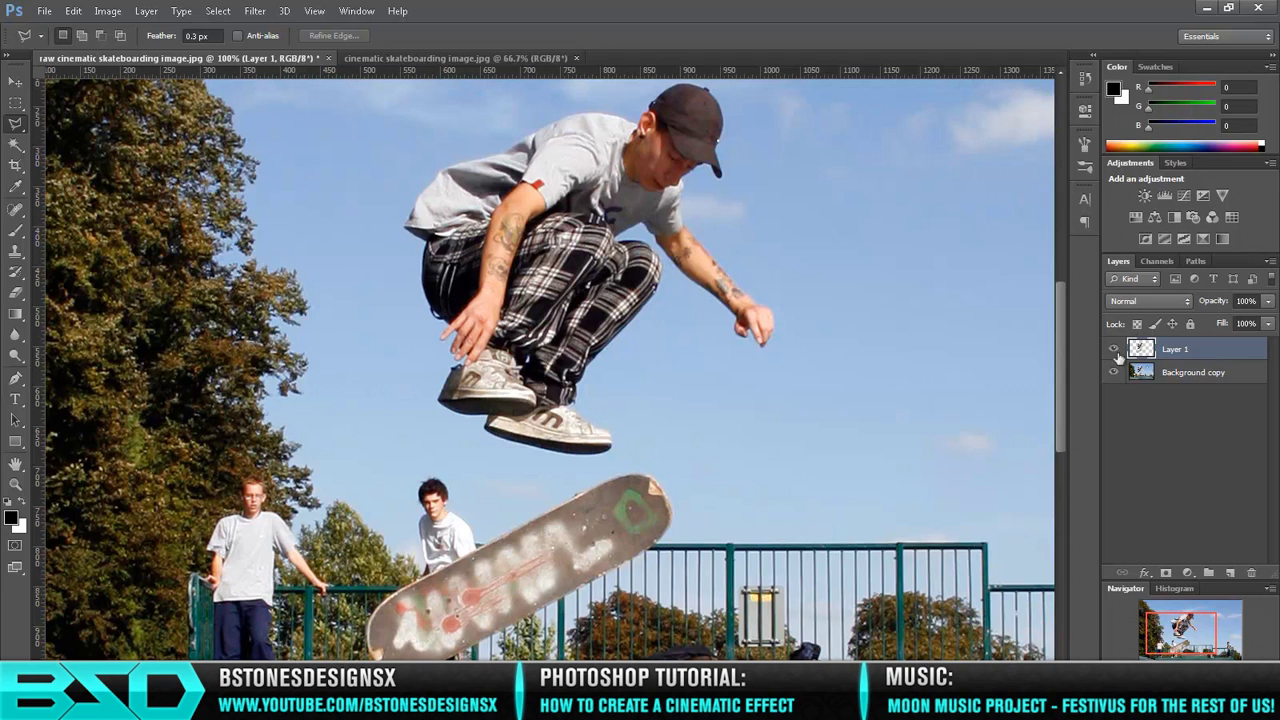
pyautogui.click(1114, 349)
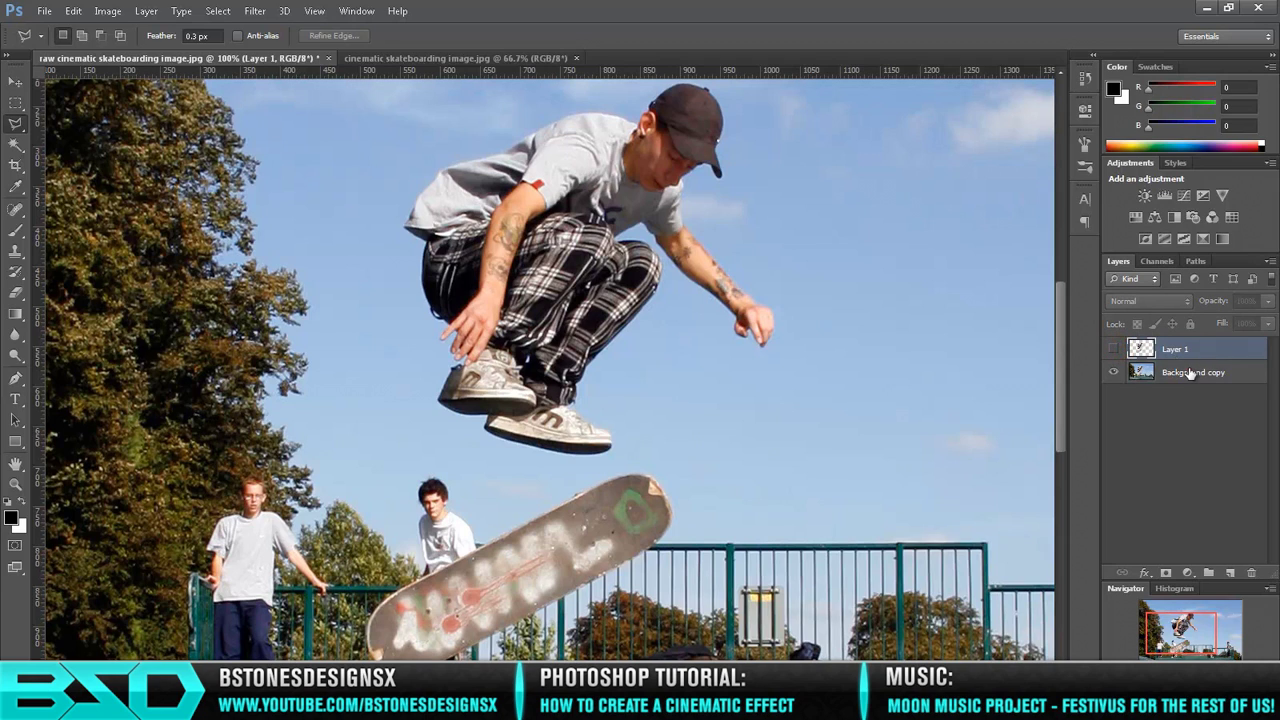
pyautogui.click(1190, 372)
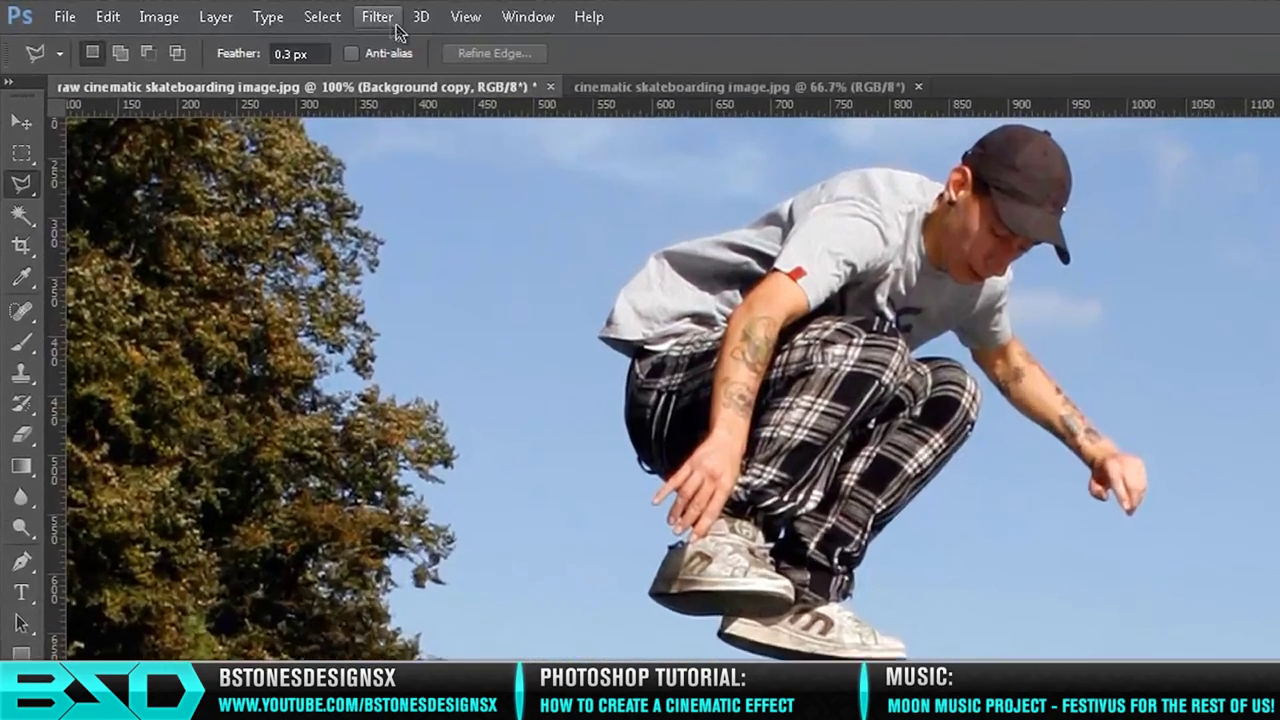
# Step: Apply and undo a Lens Blur on the whole photo, then load Layer 1's skater selection
pyautogui.click(257, 12)
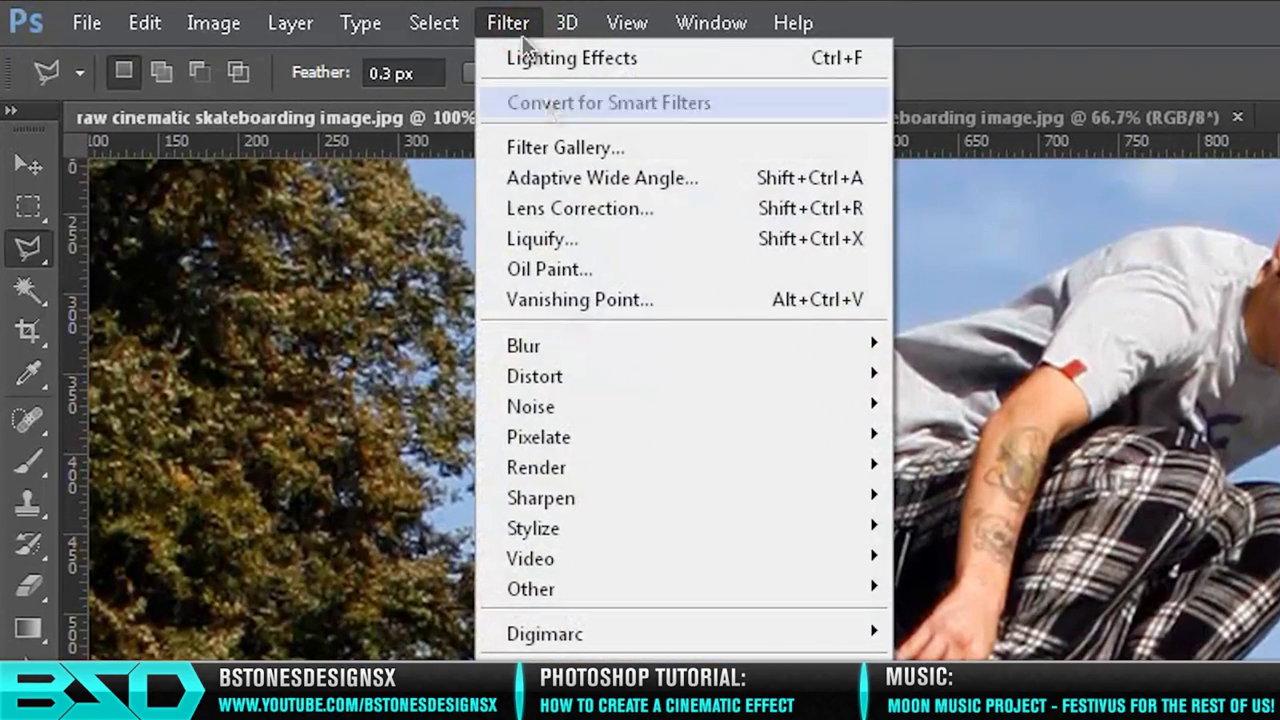
pyautogui.moveTo(614, 471)
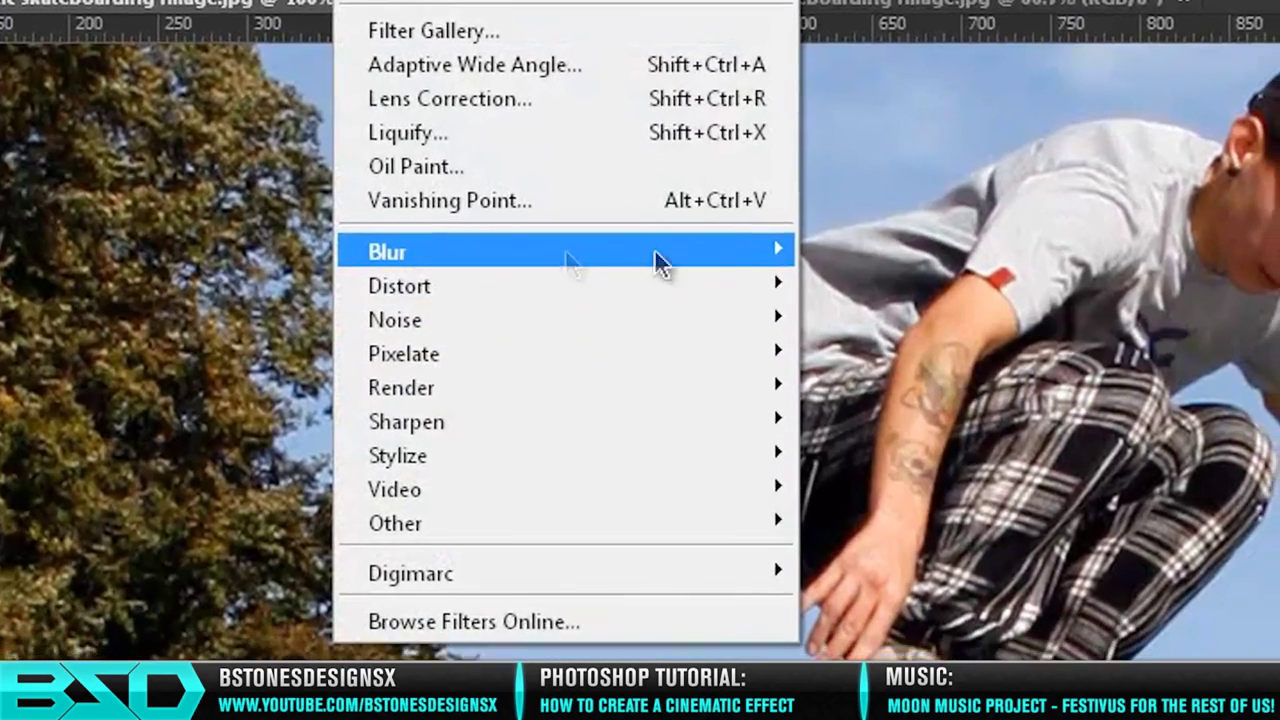
pyautogui.moveTo(873, 350)
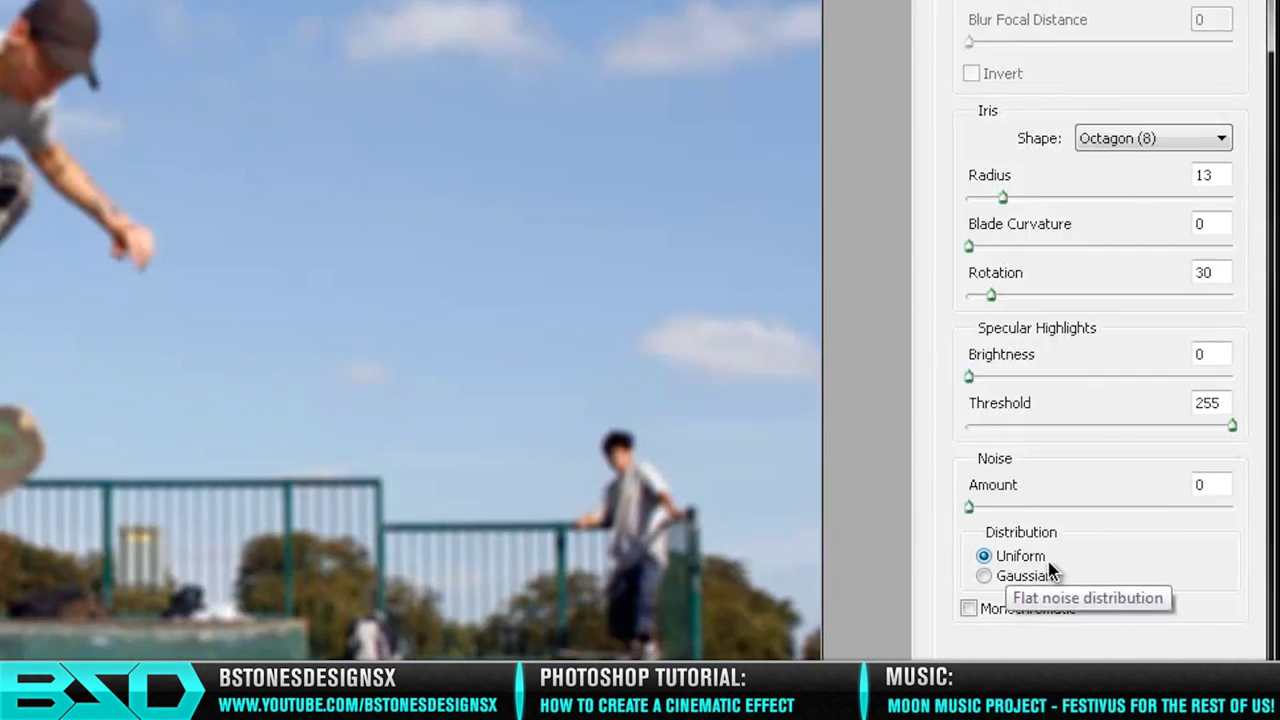
pyautogui.click(1177, 56)
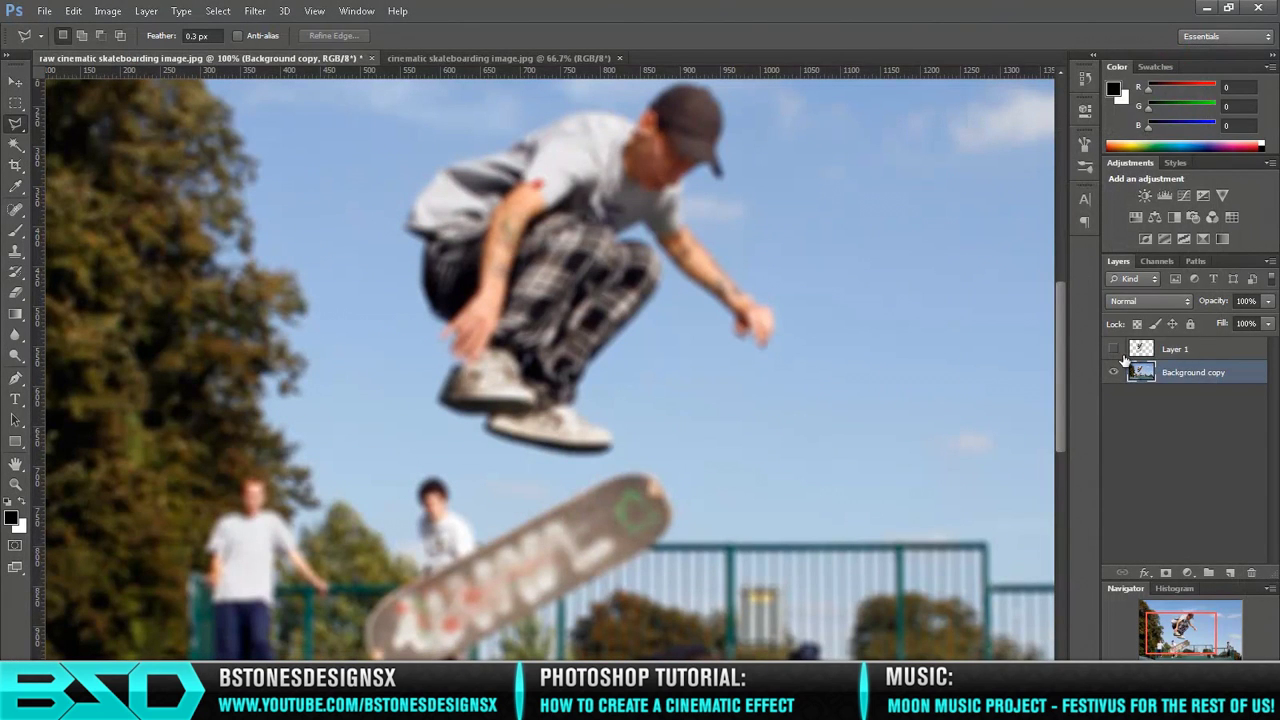
pyautogui.hotkey('ctrl', 'z')
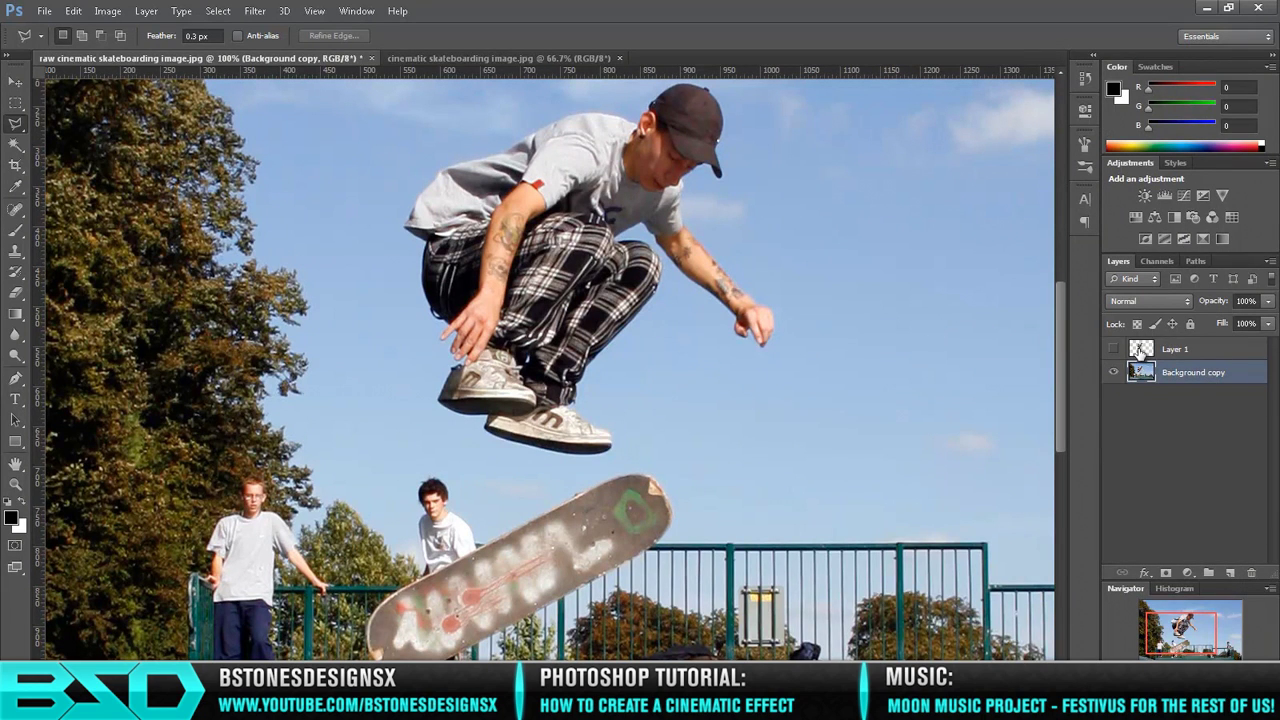
pyautogui.keyDown('ctrl'); pyautogui.click(1136, 354); pyautogui.keyUp('ctrl')
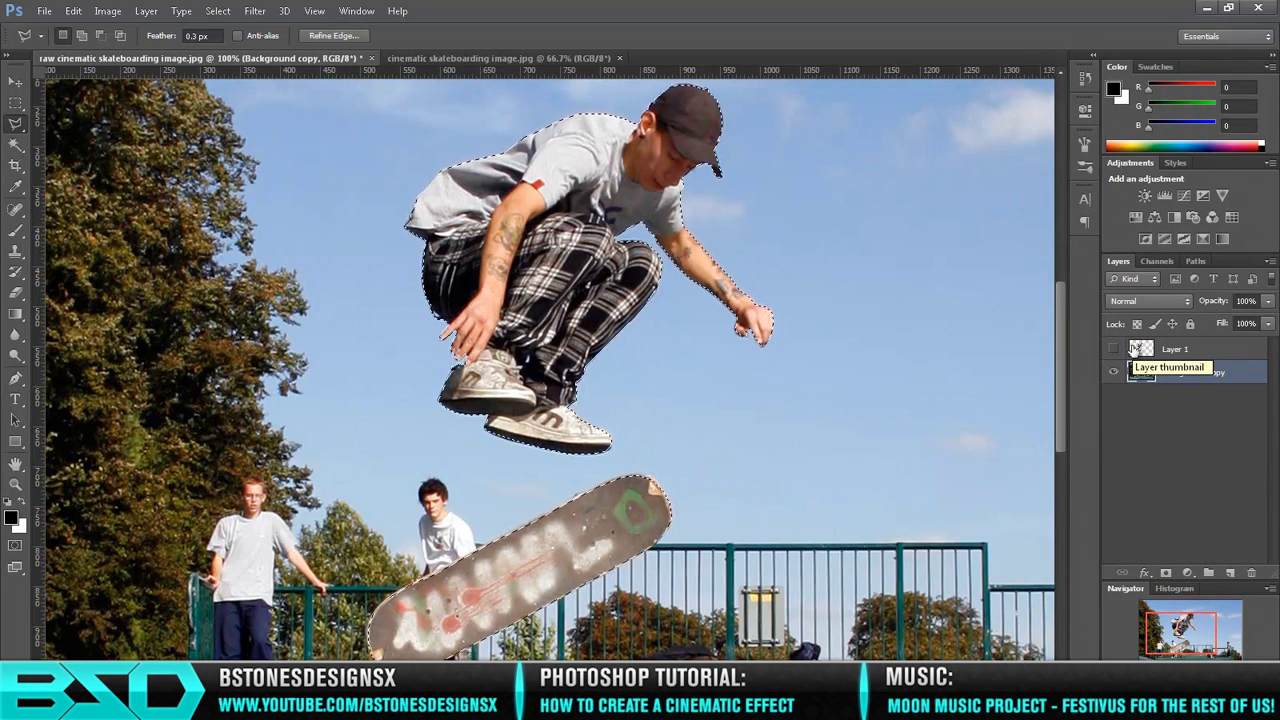
# Step: Invert the skater selection, Lens Blur the background, deselect, and zoom out
pyautogui.rightClick(544, 278)
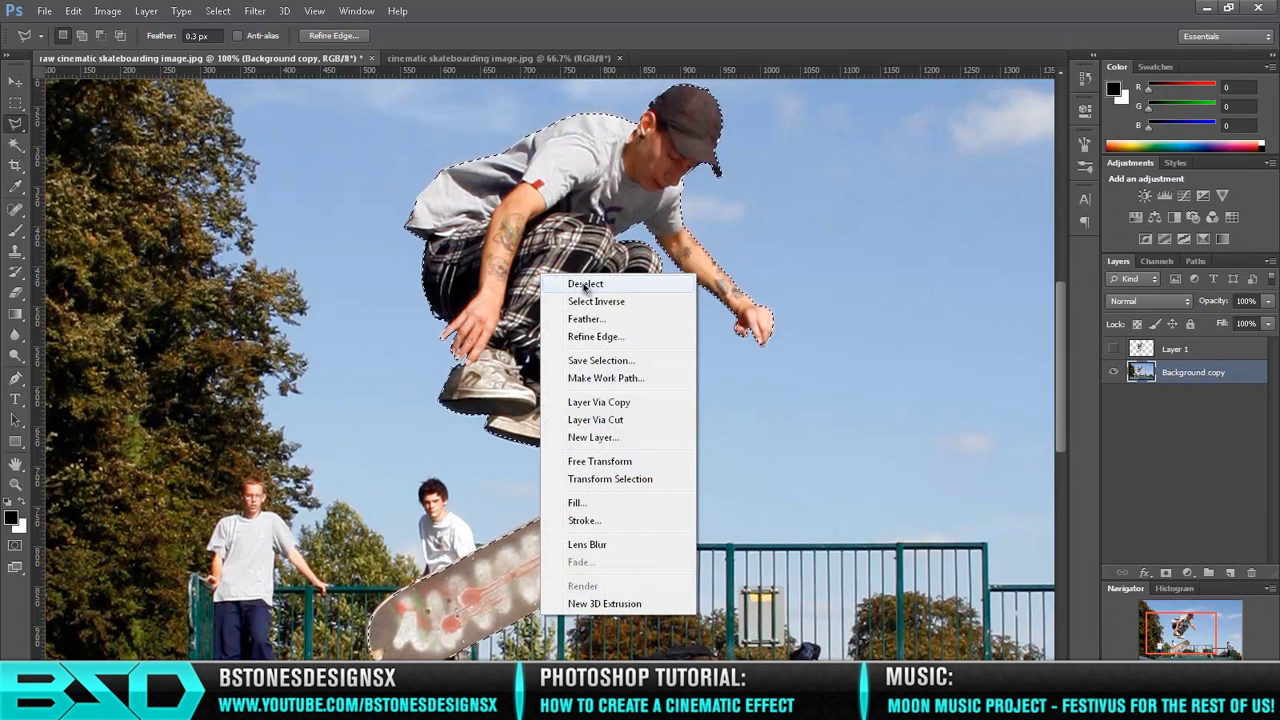
pyautogui.click(592, 304)
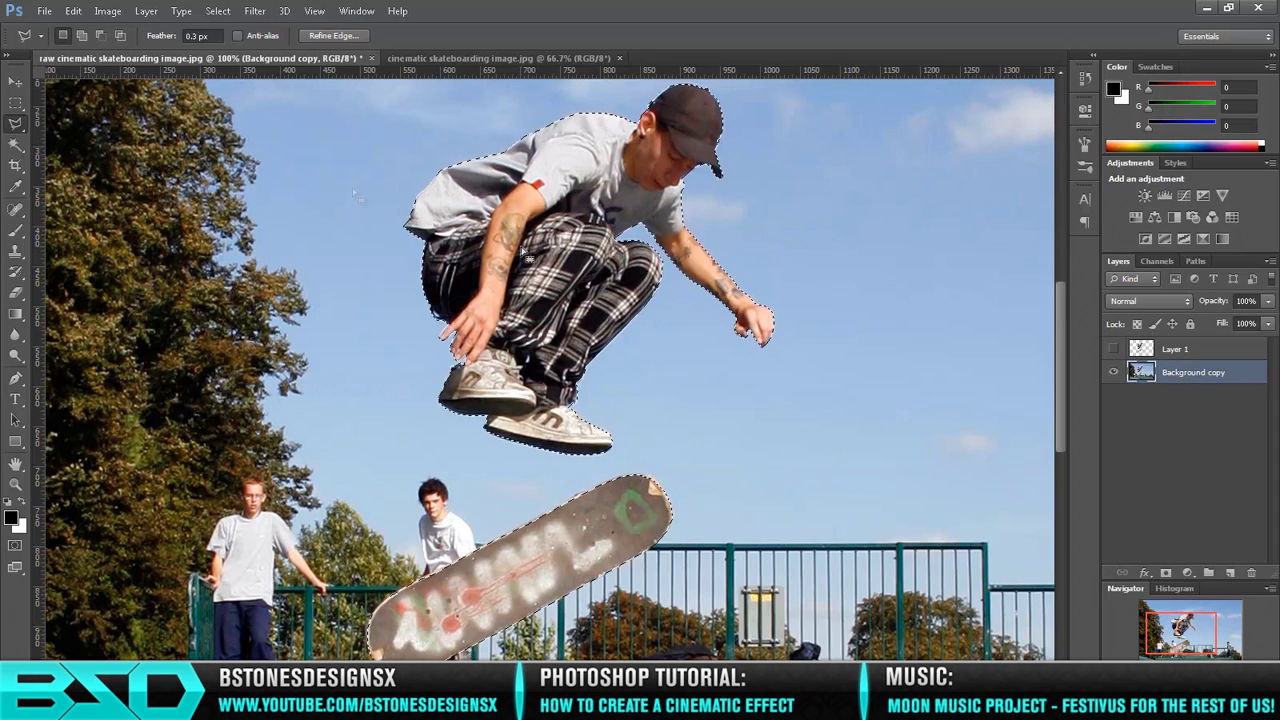
pyautogui.click(243, 14)
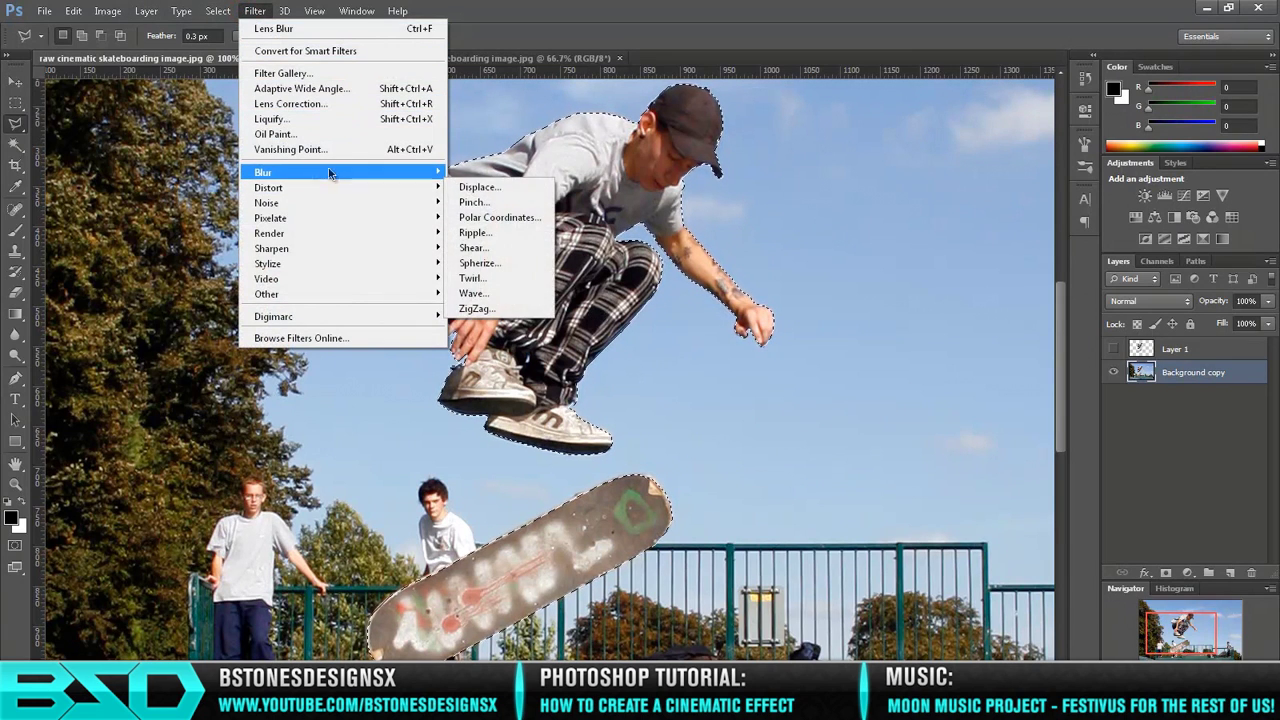
pyautogui.moveTo(330, 172)
pyautogui.click(479, 302)
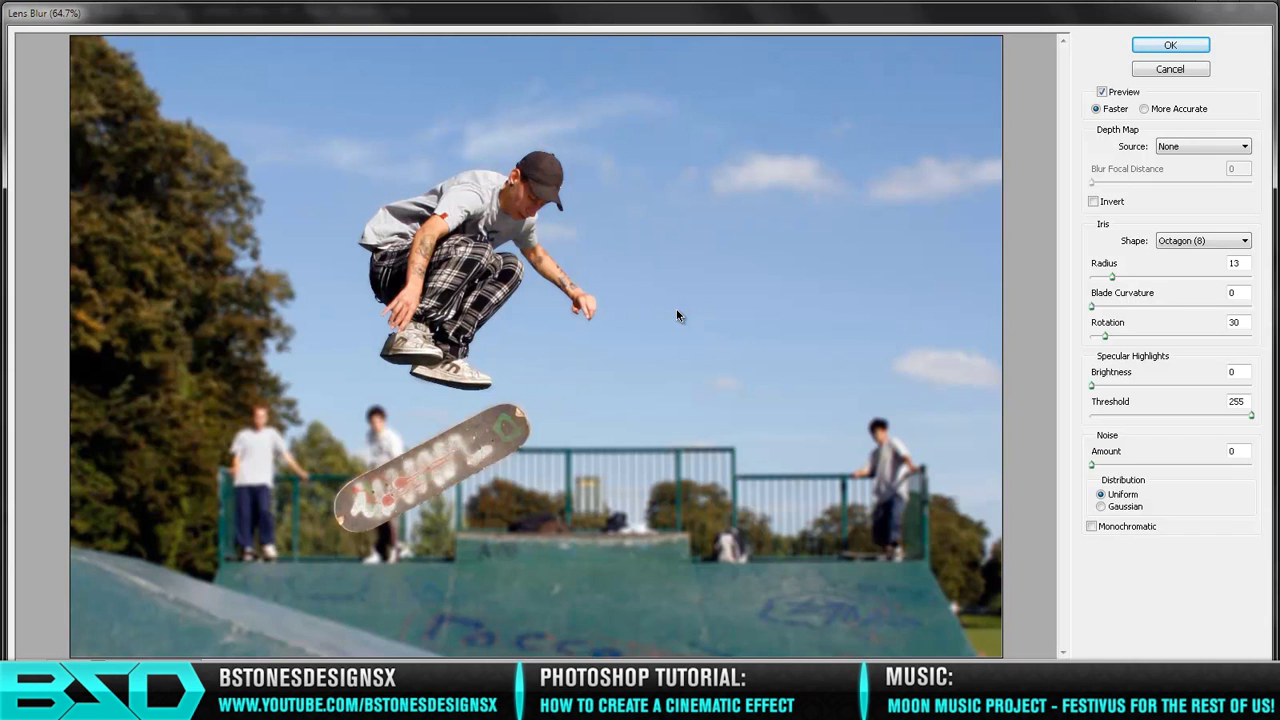
pyautogui.click(1172, 46)
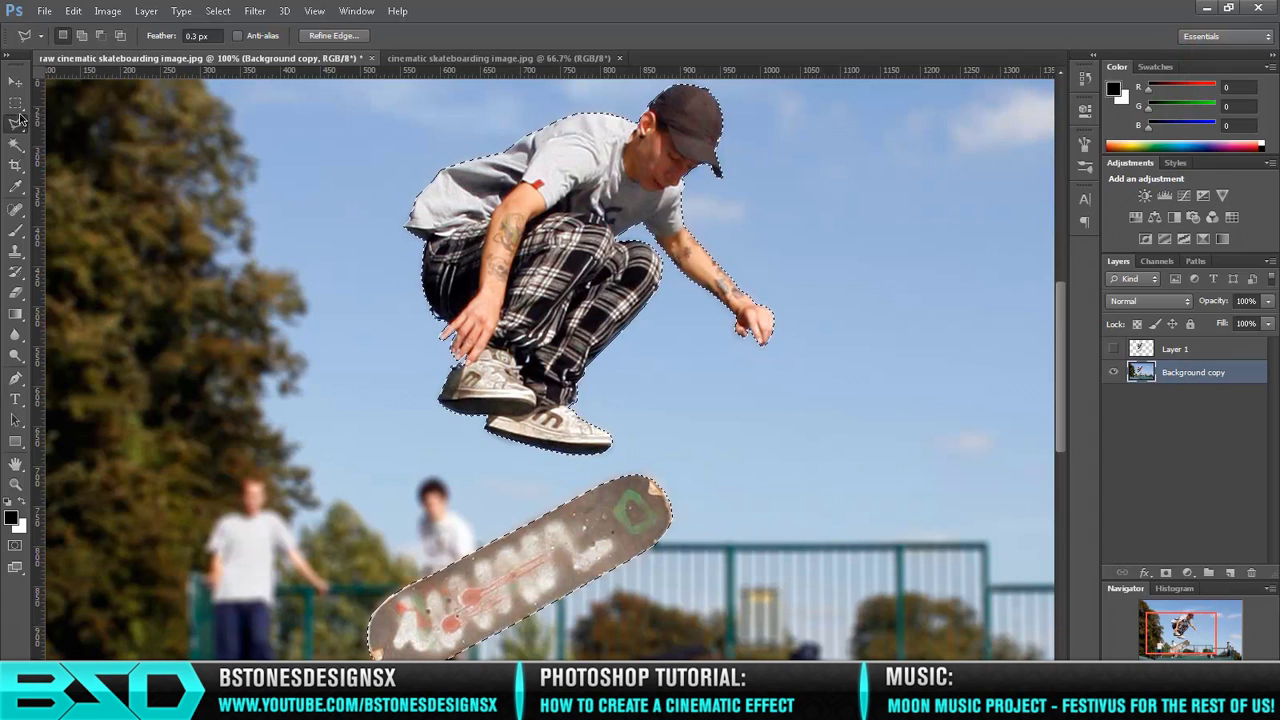
pyautogui.rightClick(402, 208)
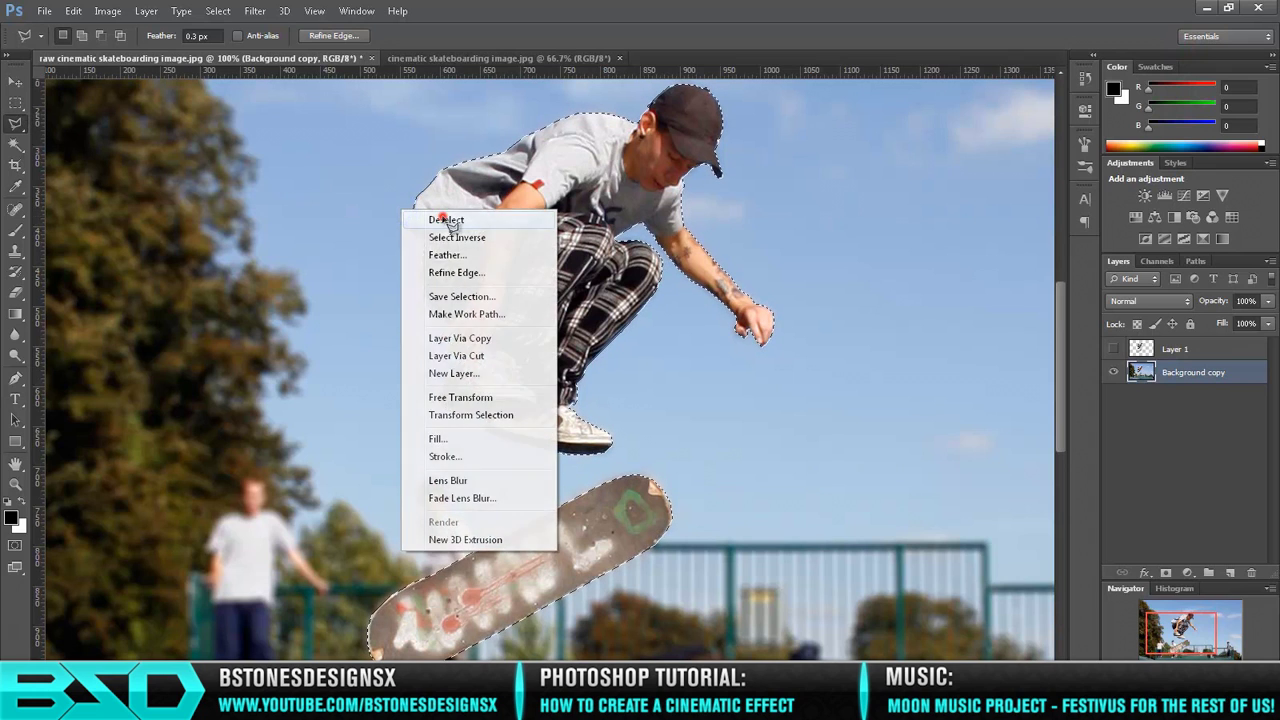
pyautogui.click(445, 219)
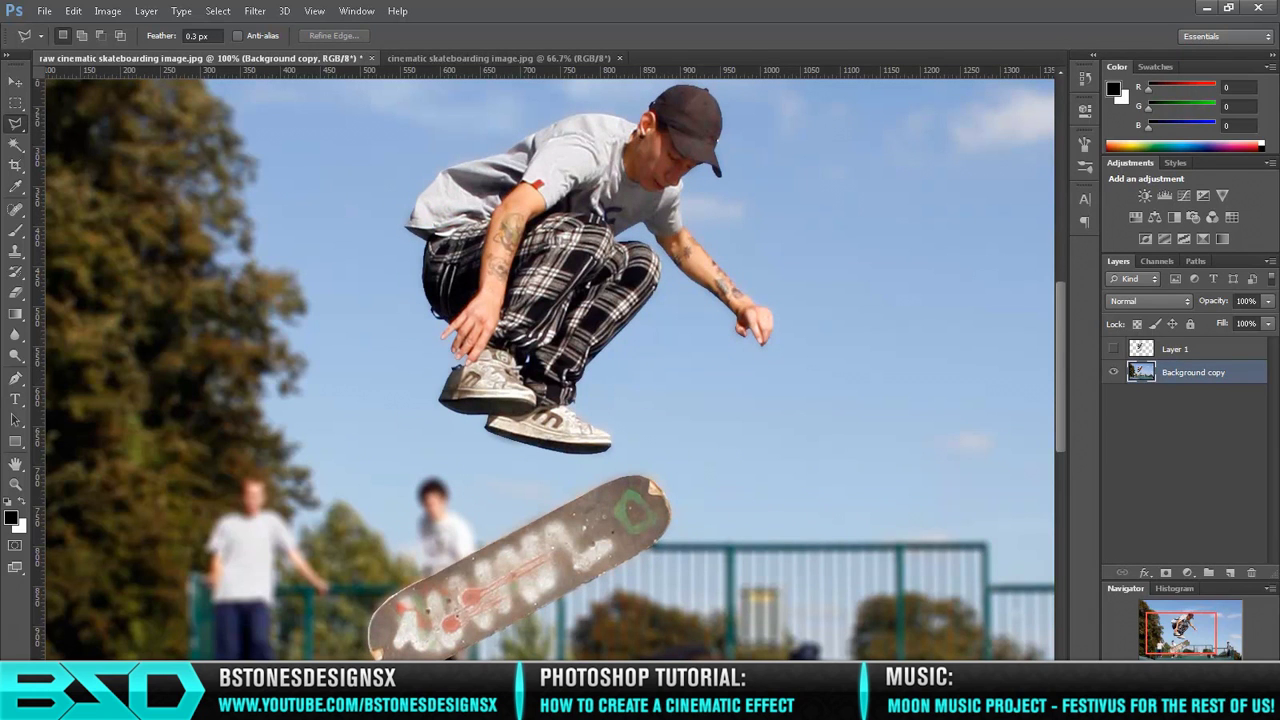
pyautogui.hotkey('ctrl', '-')
pyautogui.hotkey('ctrl', '-')
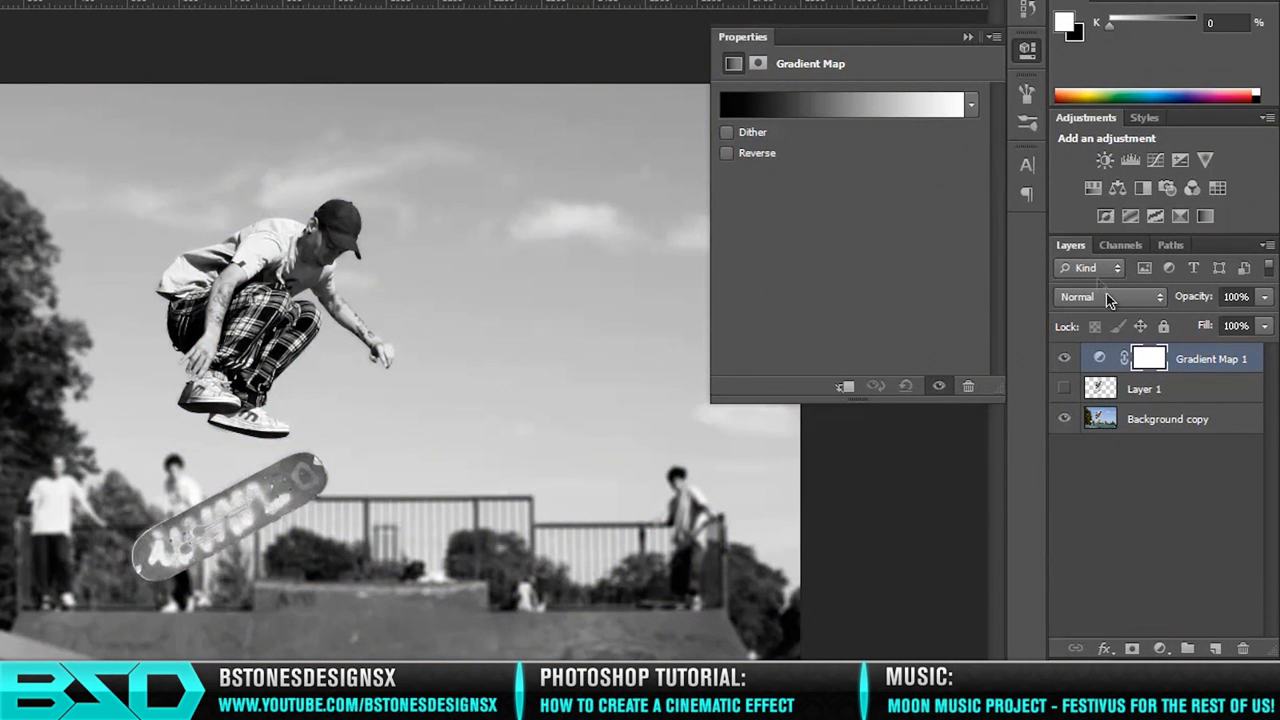
# Step: Lower Gradient Map 1's opacity to 25% and deselect the layer
pyautogui.click(1250, 300)
pyautogui.write('25')
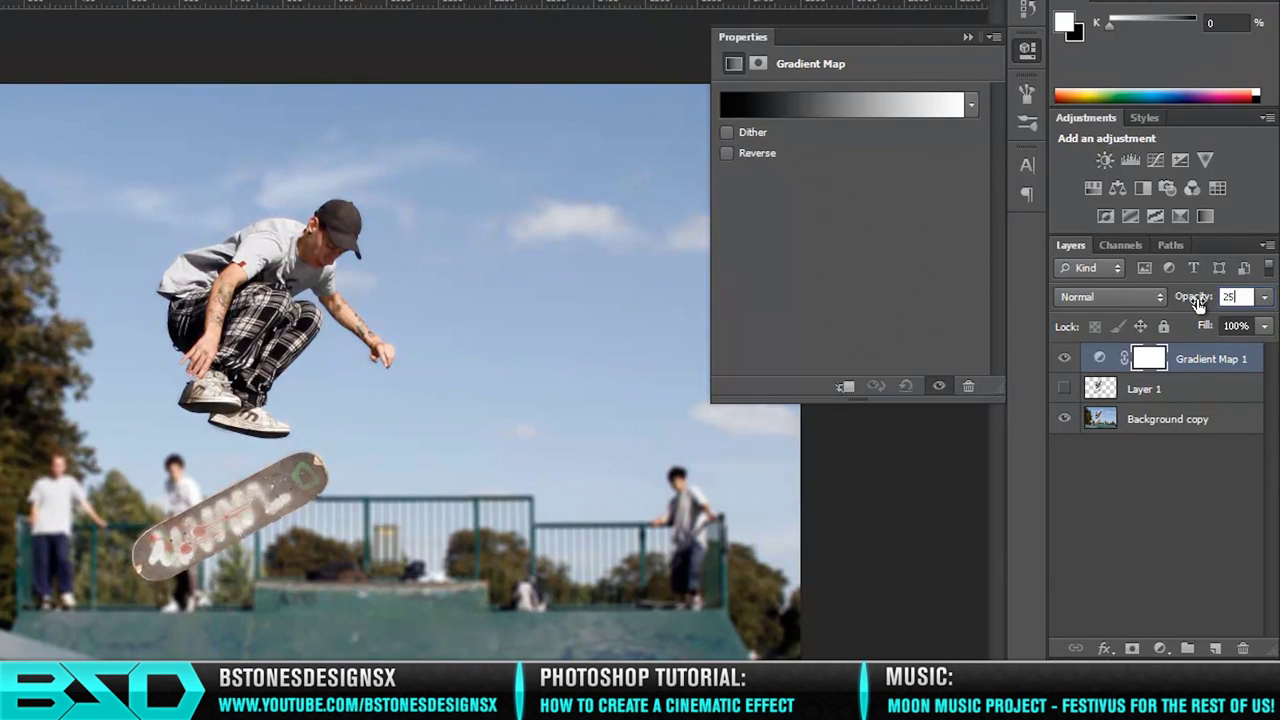
pyautogui.click(1213, 466)
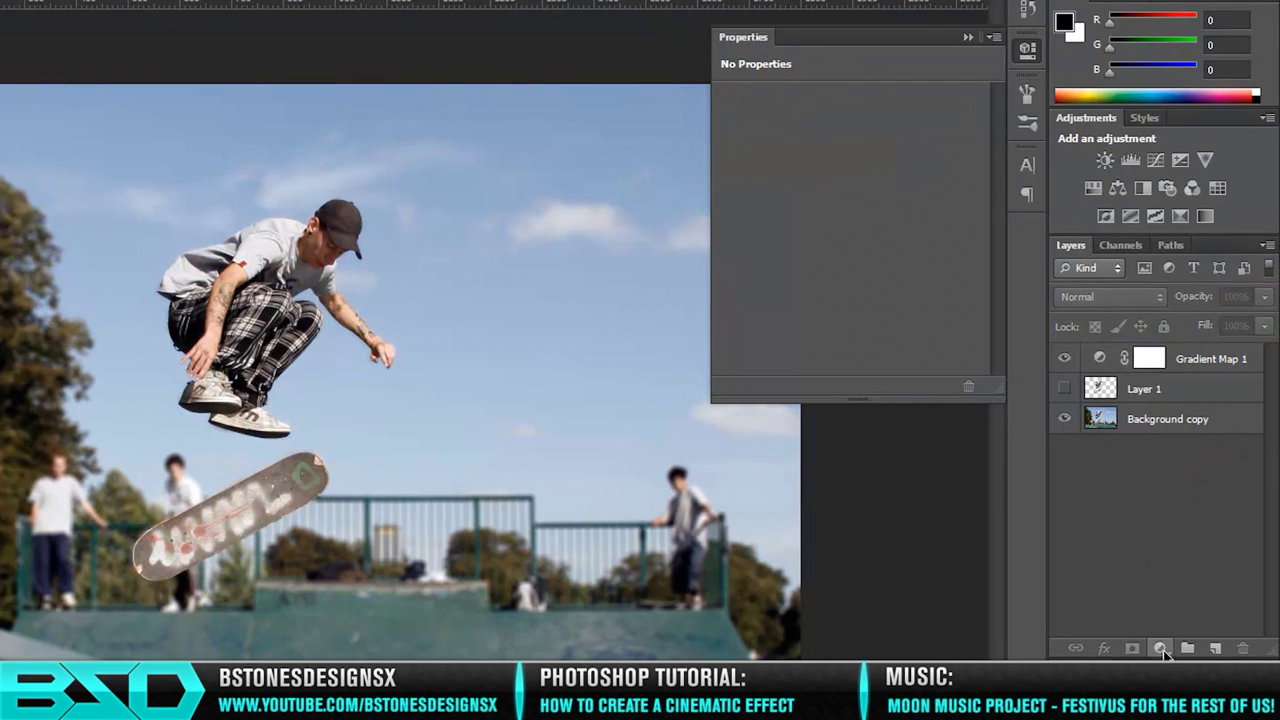
pyautogui.click(1160, 648)
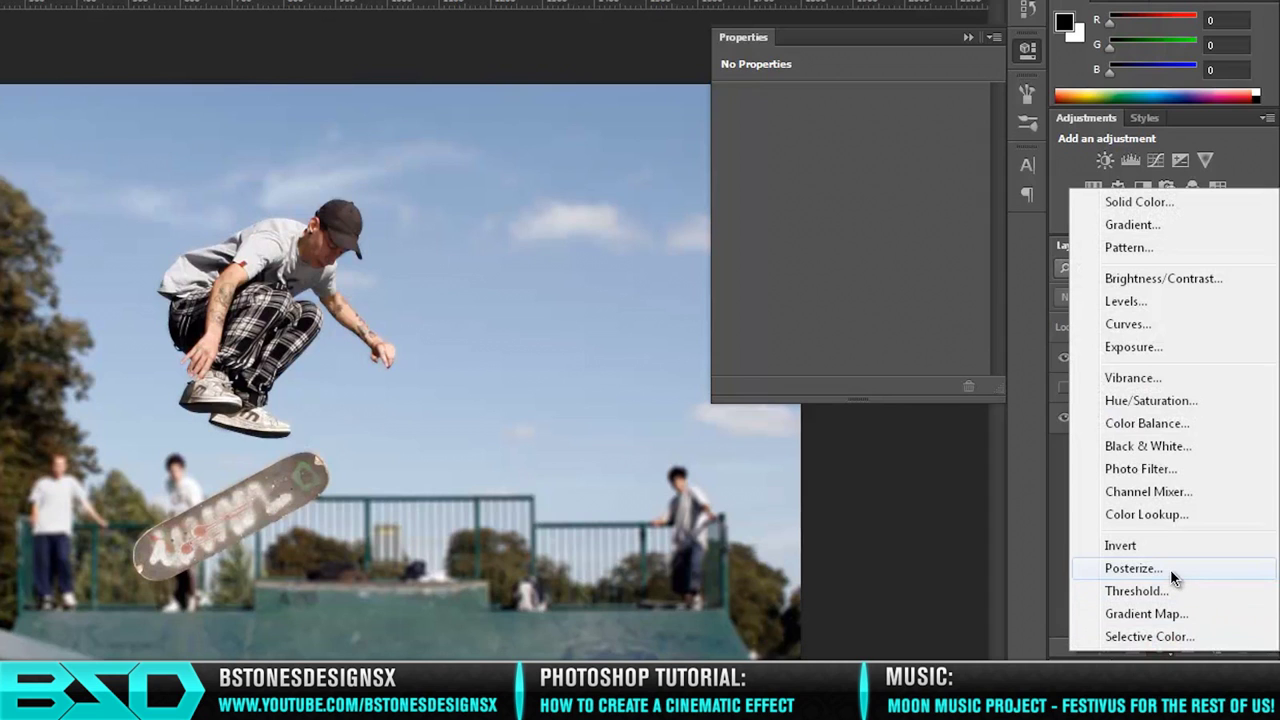
# Step: Add Gradient Map 2 with a gradient running from black to a dark slate blue
pyautogui.click(1149, 619)
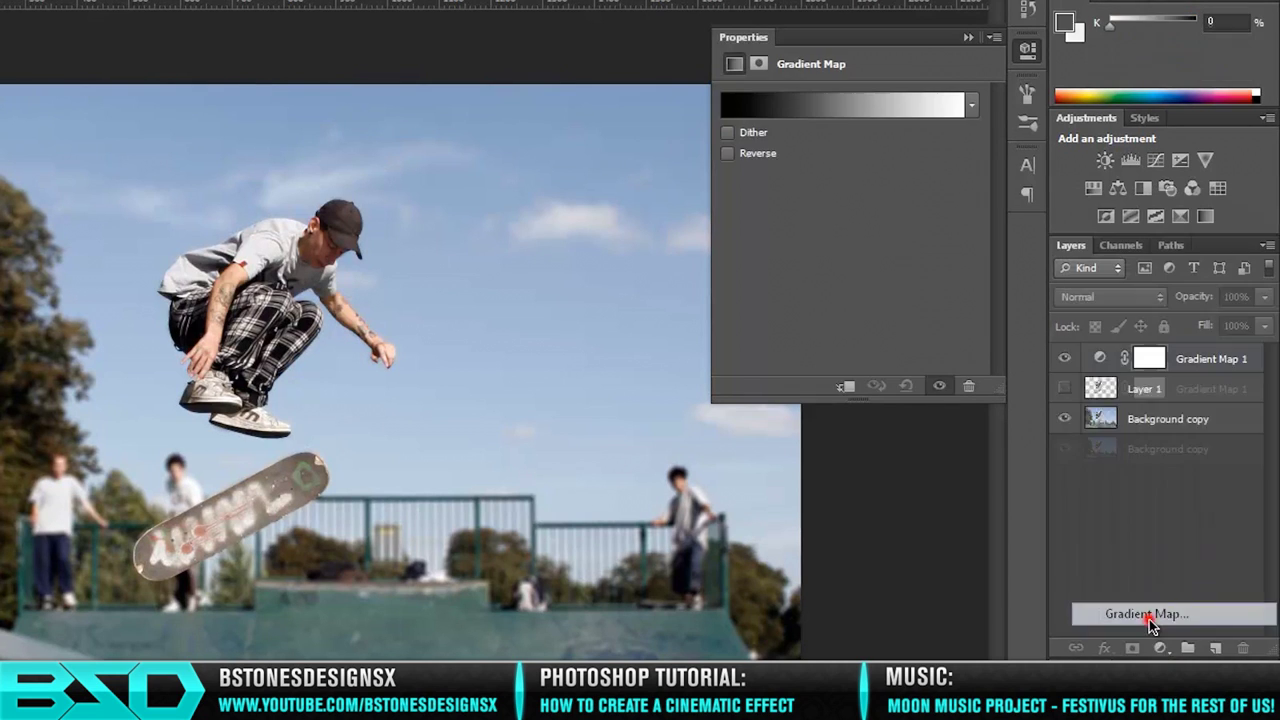
pyautogui.click(956, 110)
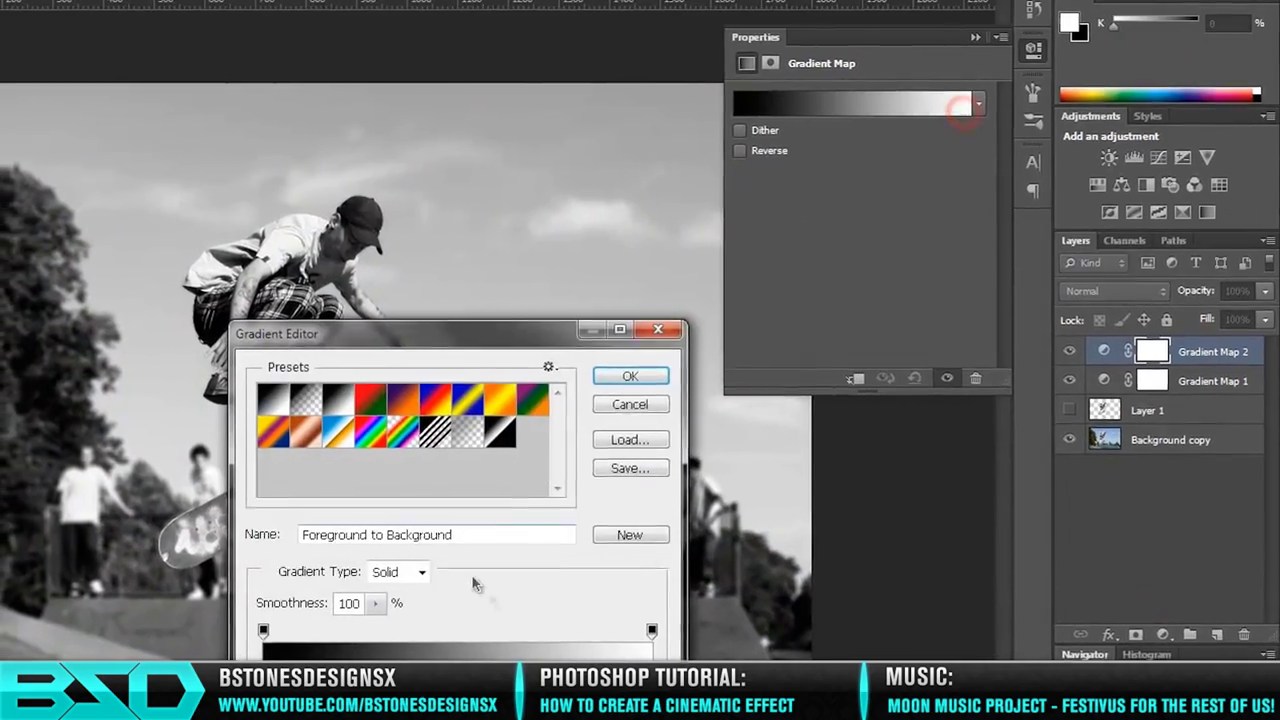
pyautogui.click(688, 645)
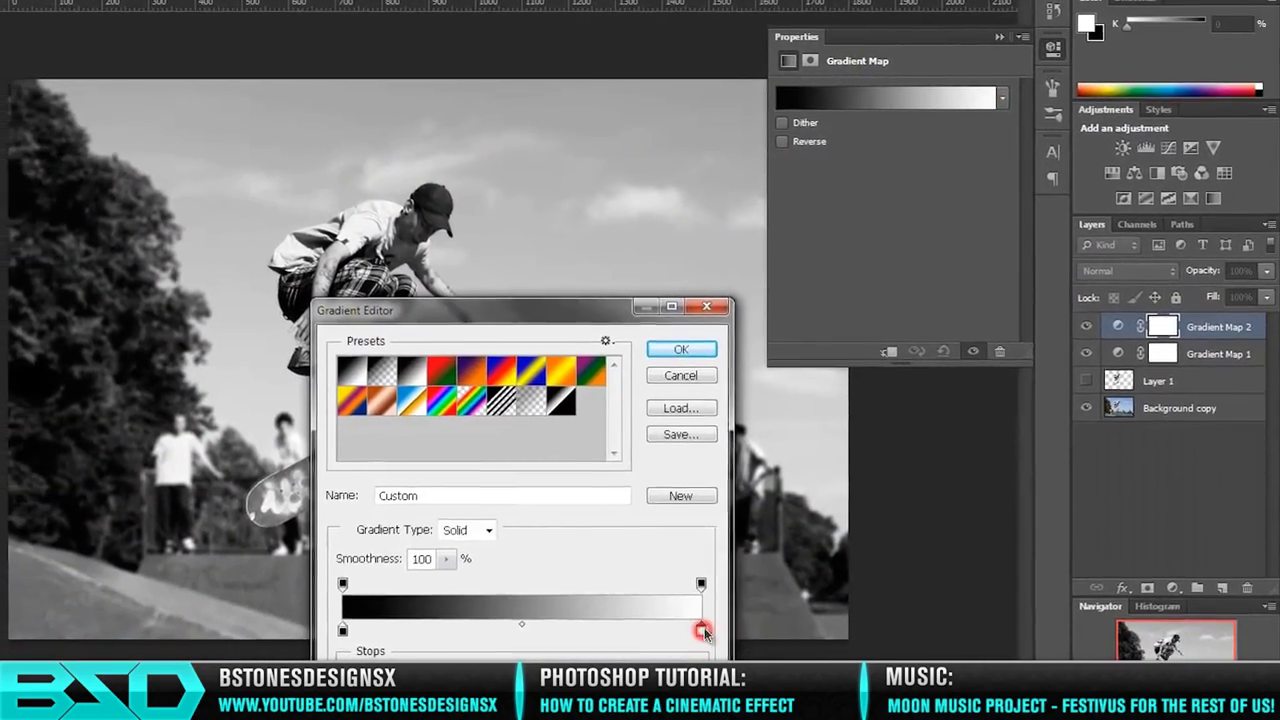
pyautogui.doubleClick(688, 645)
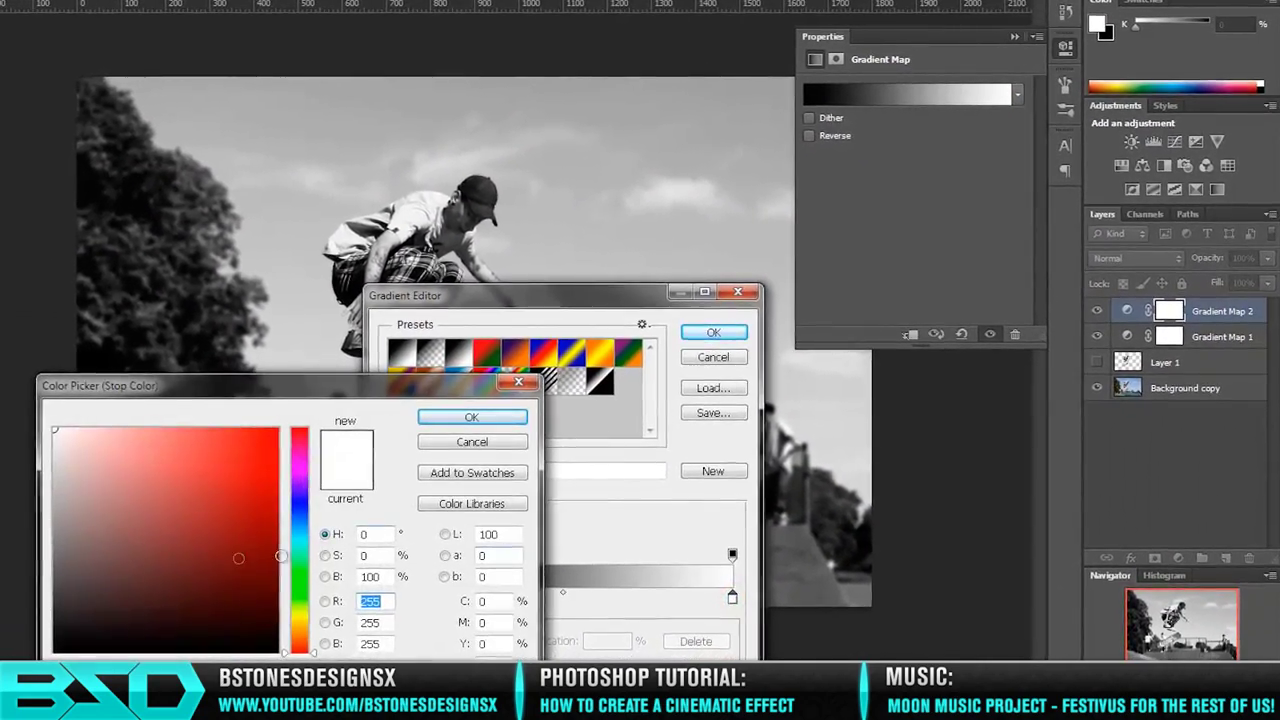
pyautogui.click(302, 536)
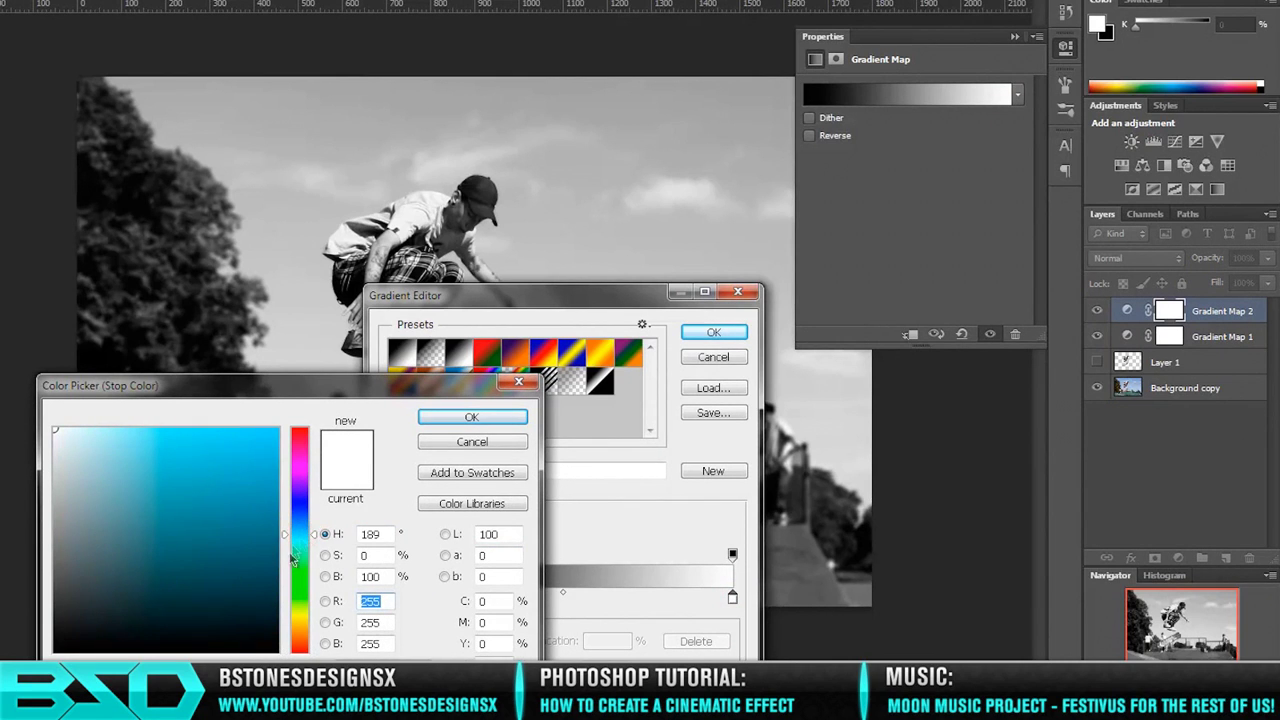
pyautogui.click(304, 525)
pyautogui.click(124, 571)
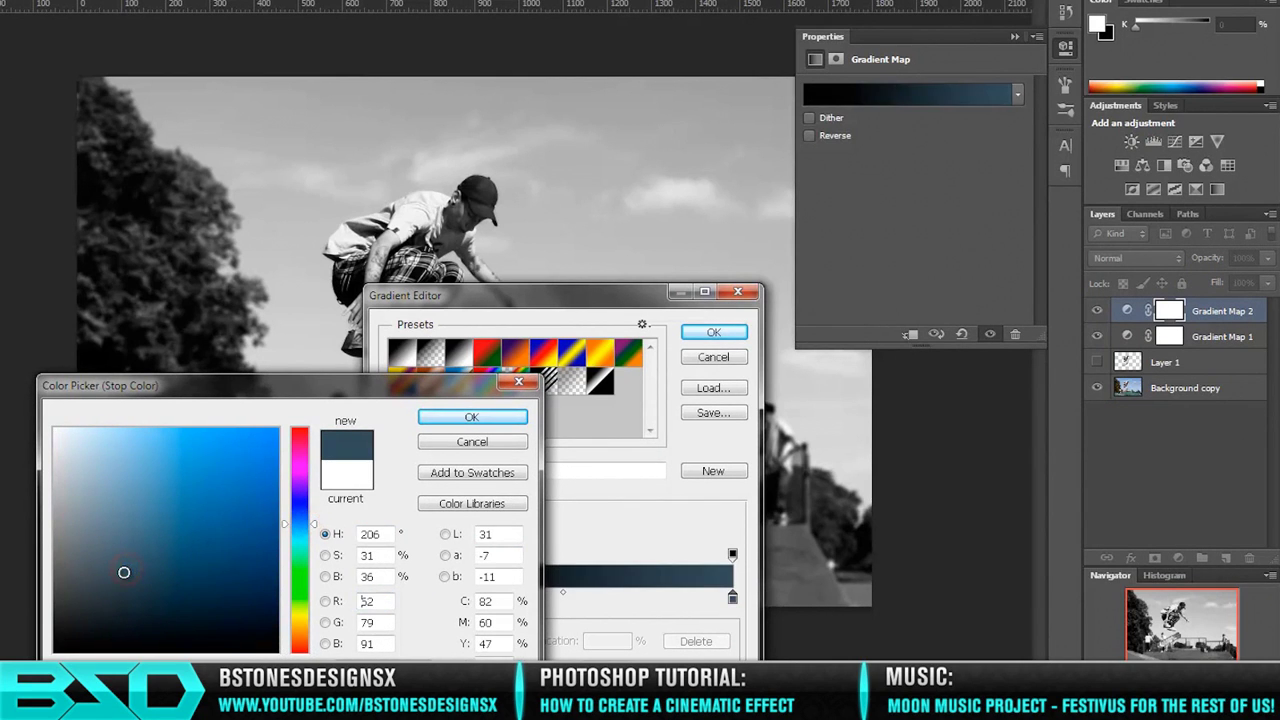
pyautogui.click(127, 558)
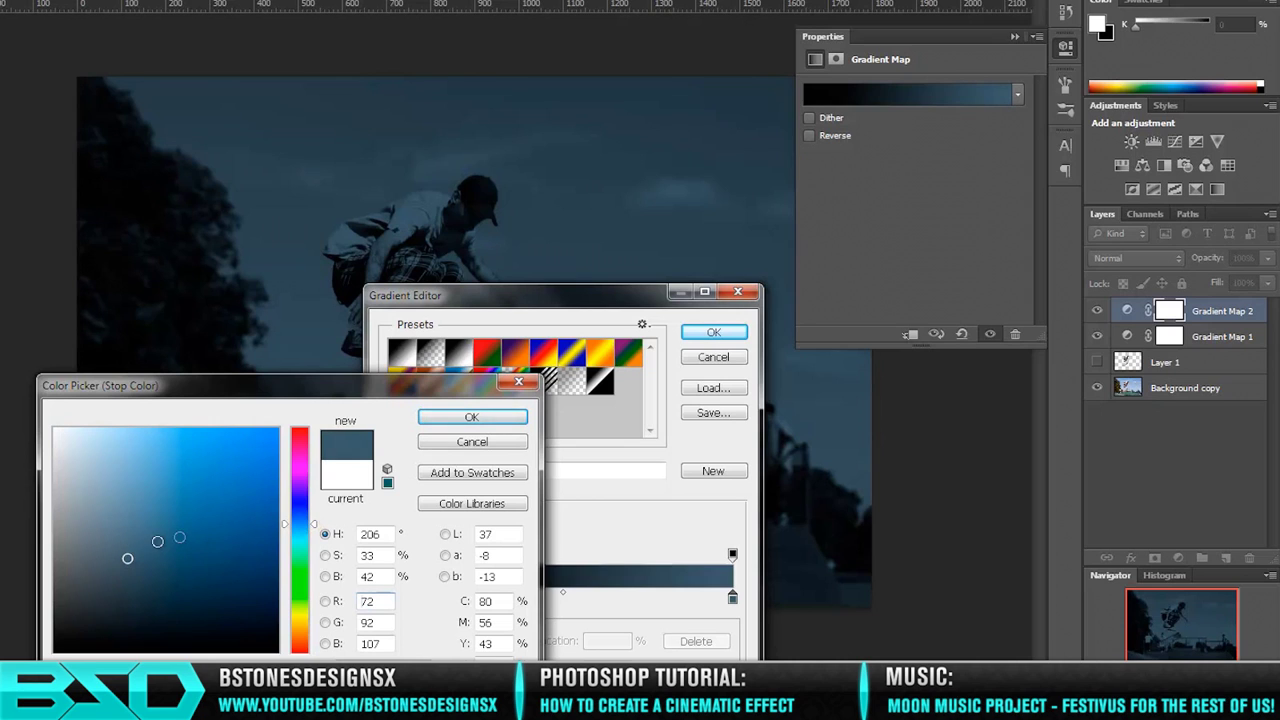
pyautogui.click(112, 549)
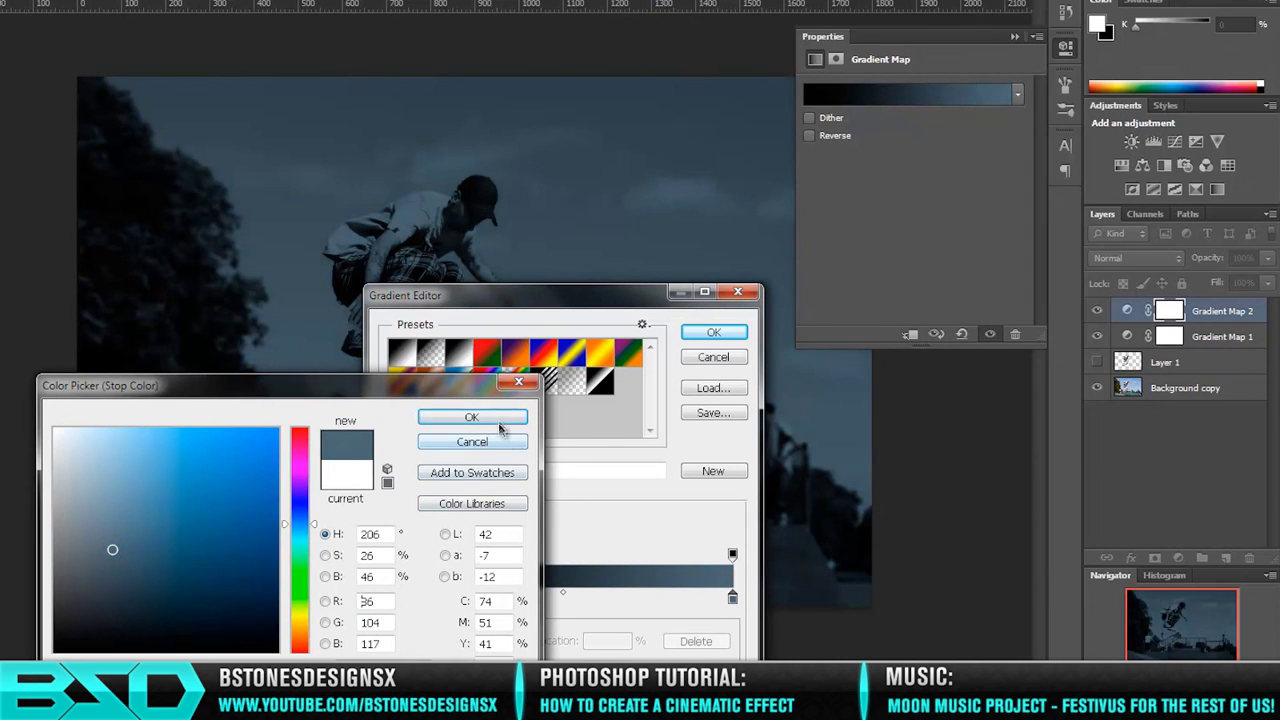
pyautogui.click(471, 417)
pyautogui.click(713, 332)
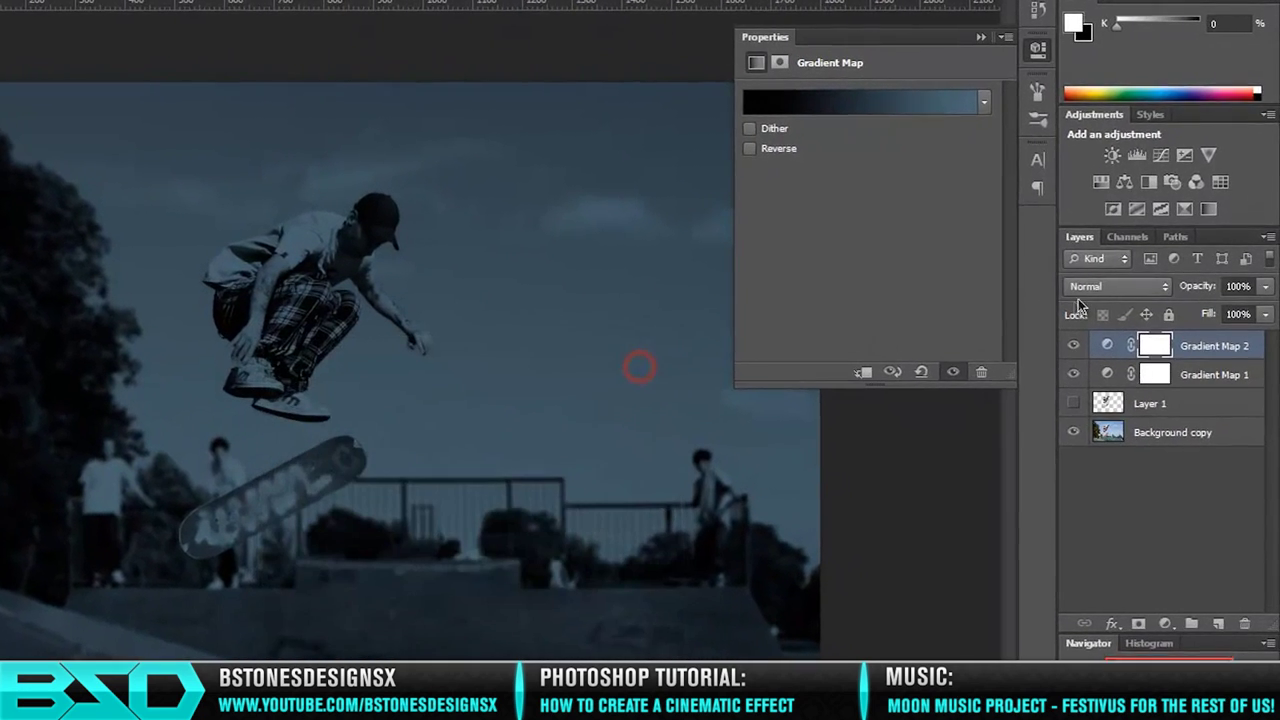
# Step: Set Gradient Map 2 to Color blend mode at 15% opacity
pyautogui.click(1097, 290)
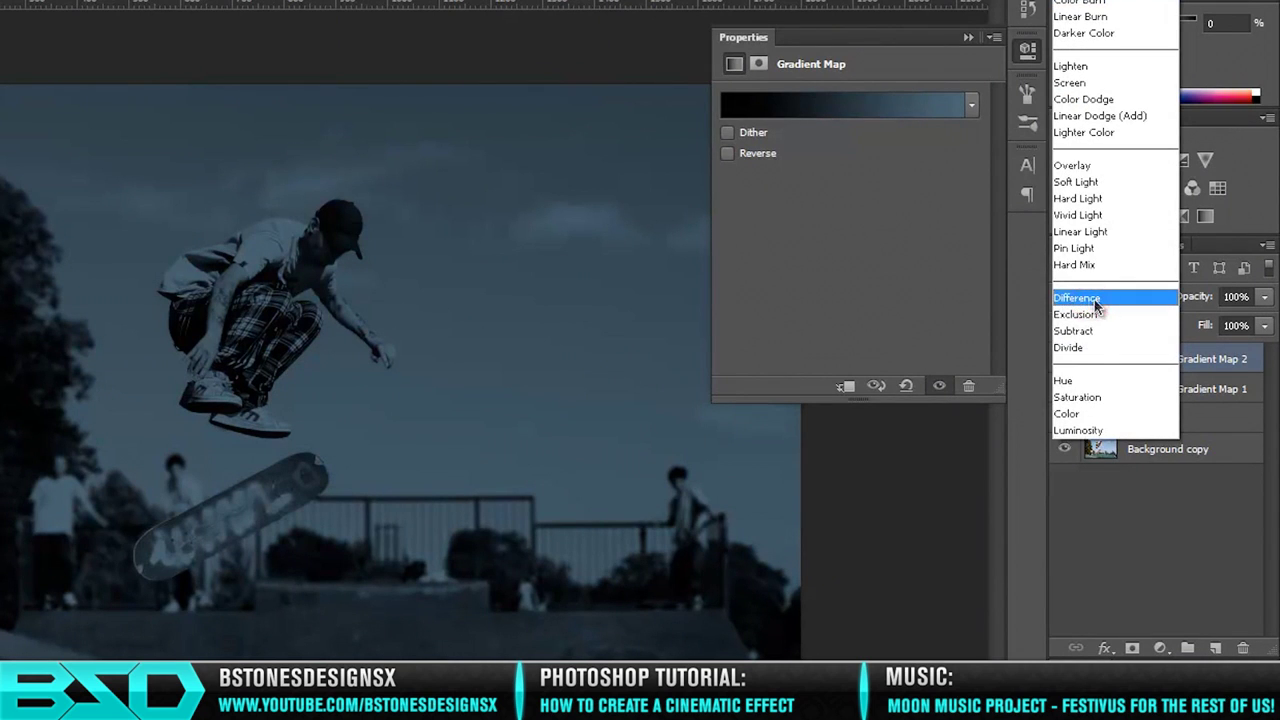
pyautogui.click(1068, 413)
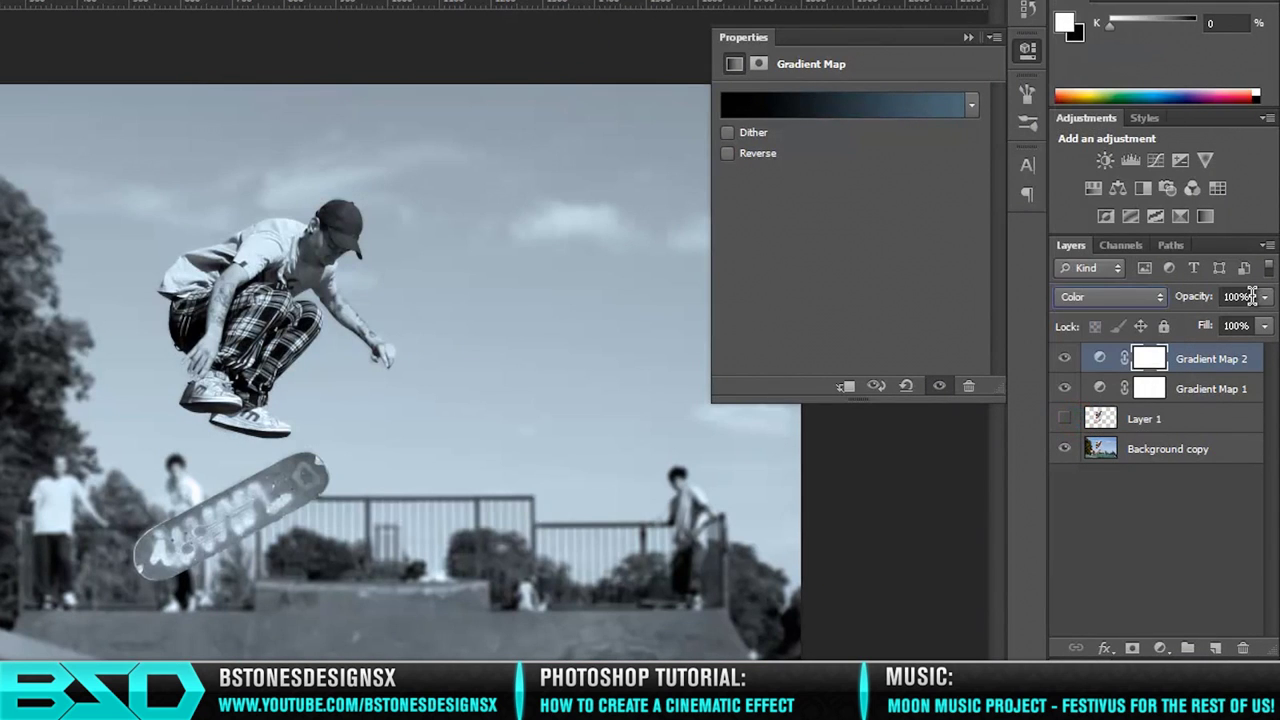
pyautogui.click(1251, 294)
# Step: Enter 15% opacity for the previous map, then add a third Gradient Map adjustment
pyautogui.write('15')
pyautogui.click(1159, 505)
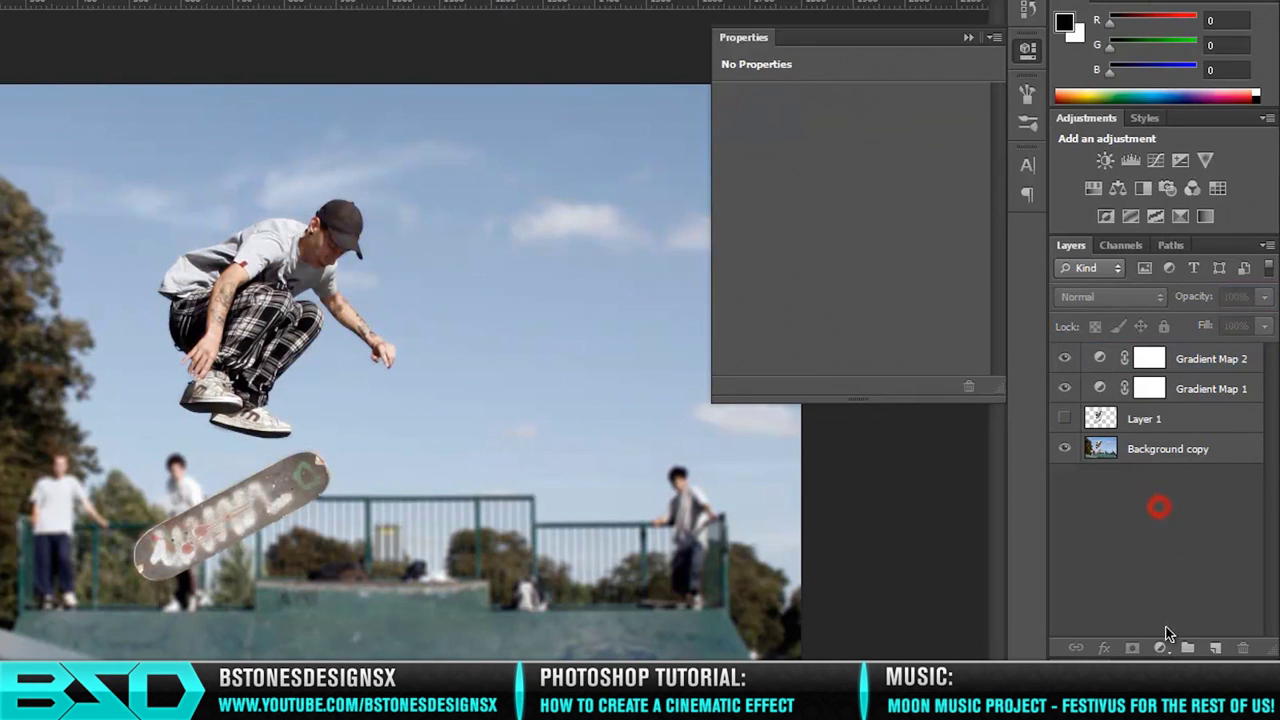
pyautogui.click(1161, 649)
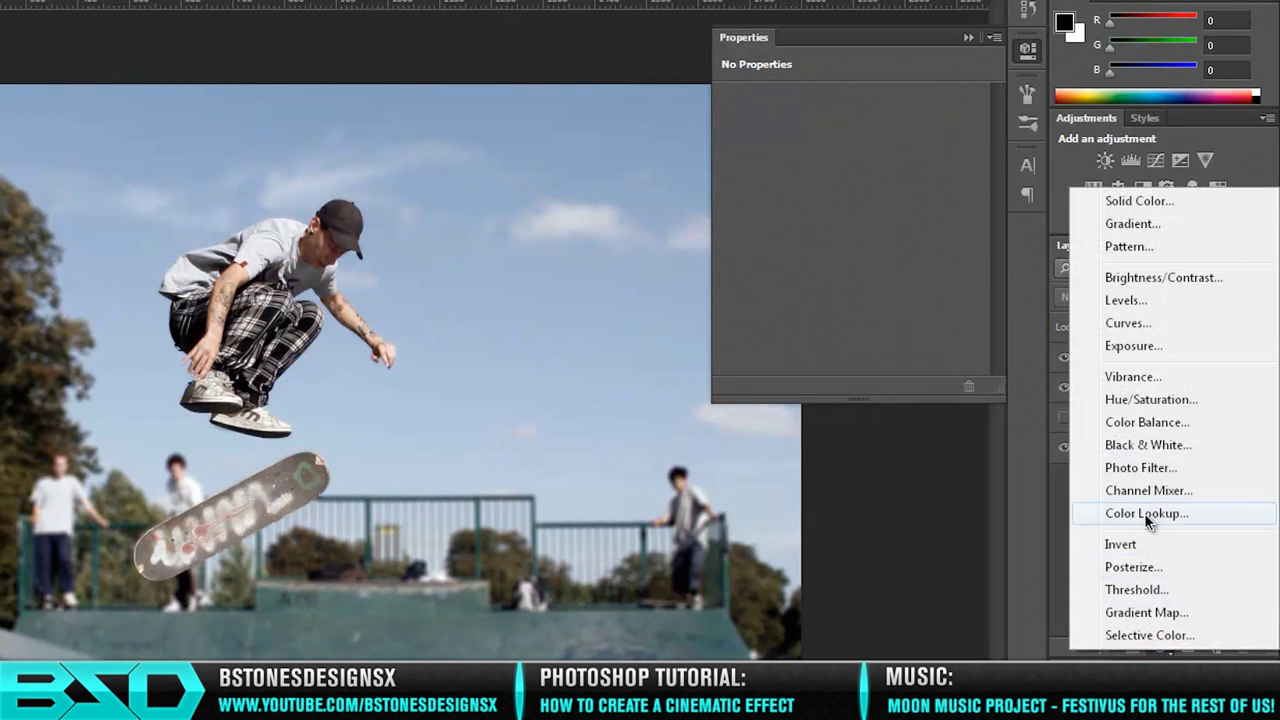
pyautogui.click(1140, 612)
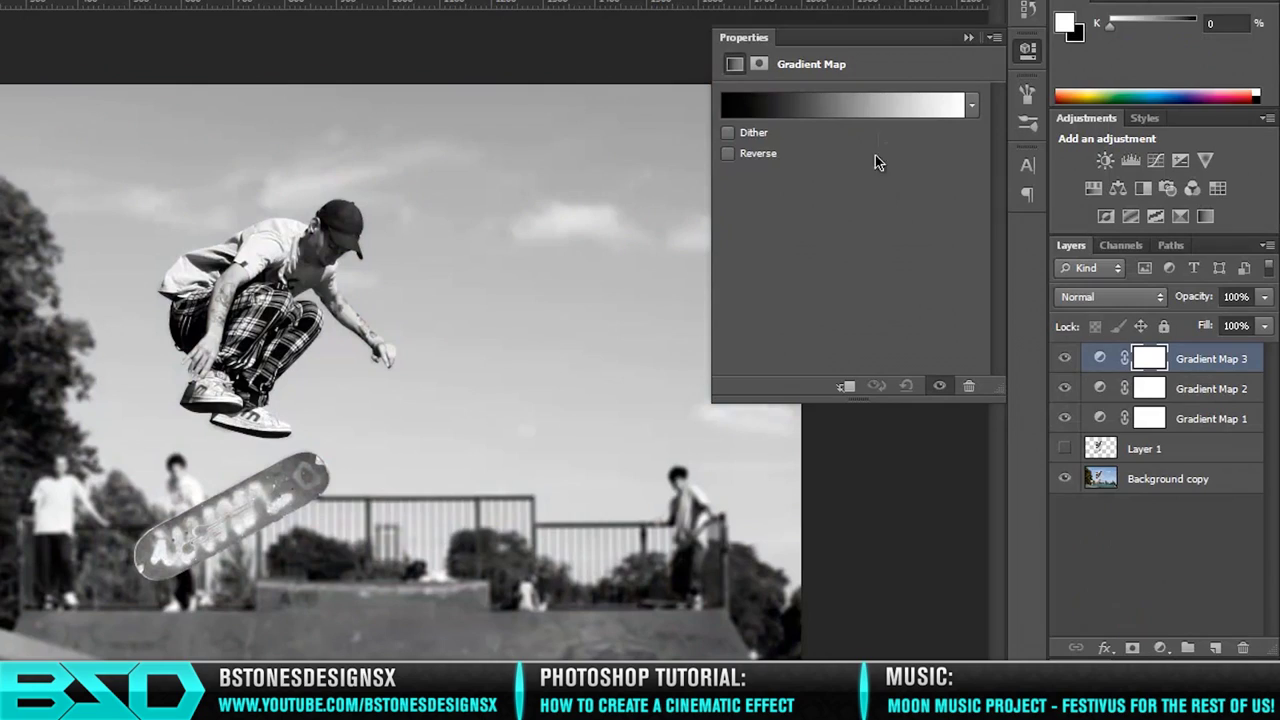
# Step: Edit the gradient so its dark end is blue and its light end green
pyautogui.click(935, 107)
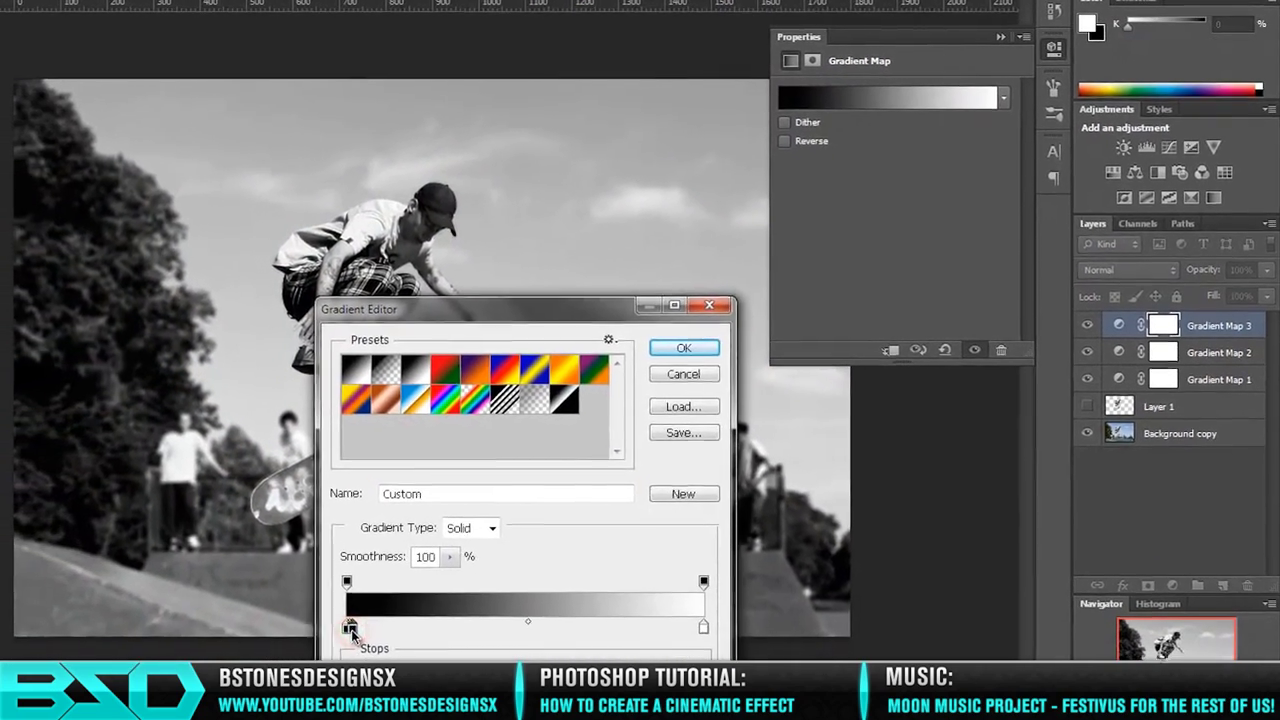
pyautogui.click(292, 663)
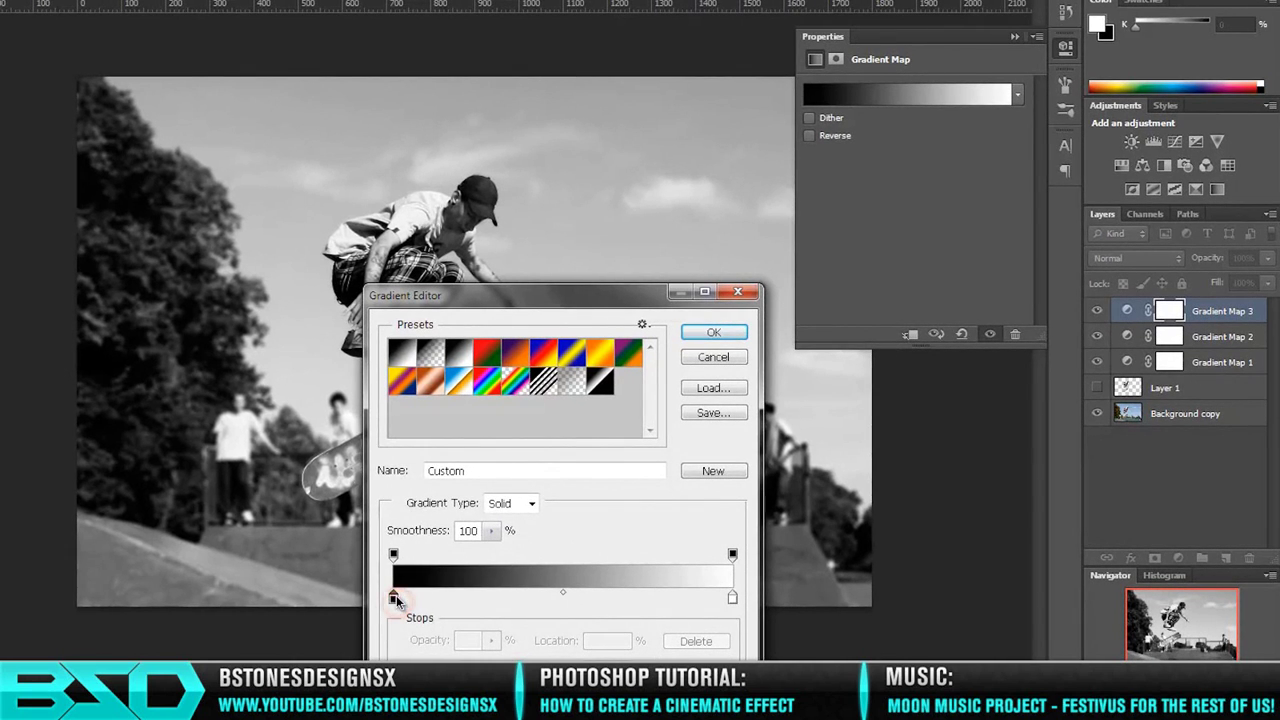
pyautogui.doubleClick(392, 602)
pyautogui.moveTo(305, 530); pyautogui.dragTo(300, 508)
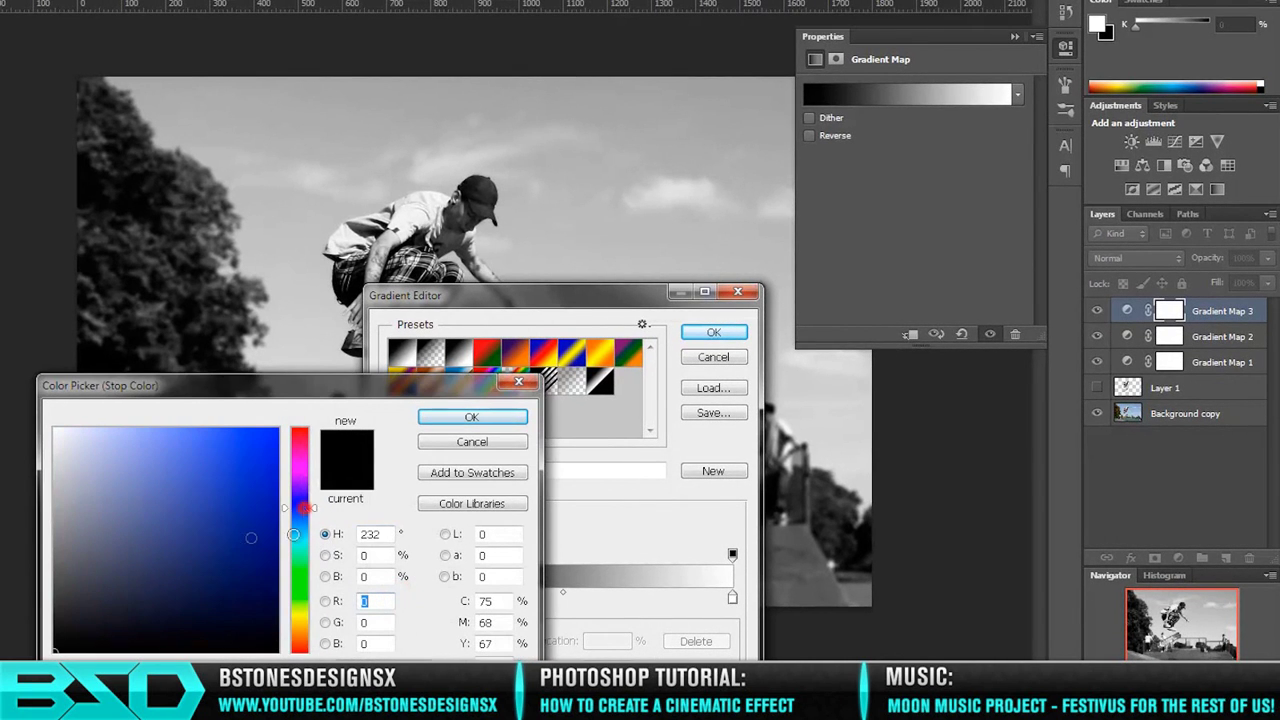
pyautogui.click(237, 537)
pyautogui.click(471, 417)
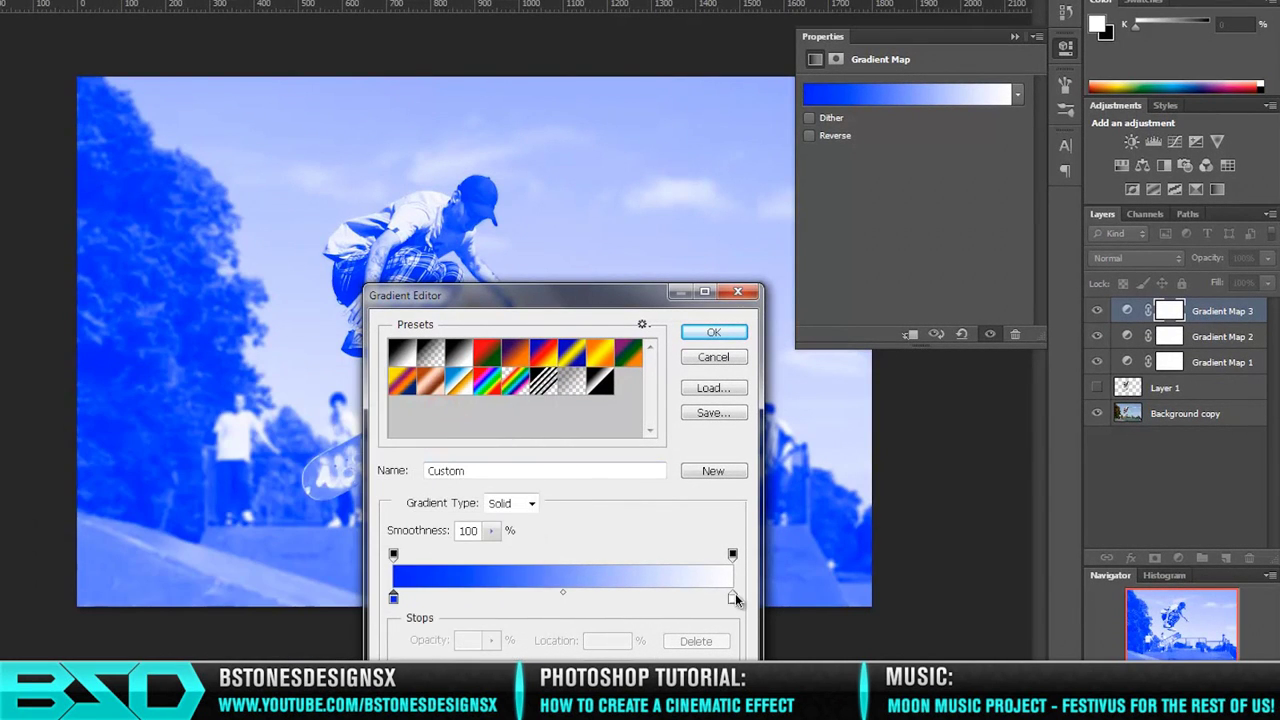
pyautogui.doubleClick(733, 597)
pyautogui.click(300, 580)
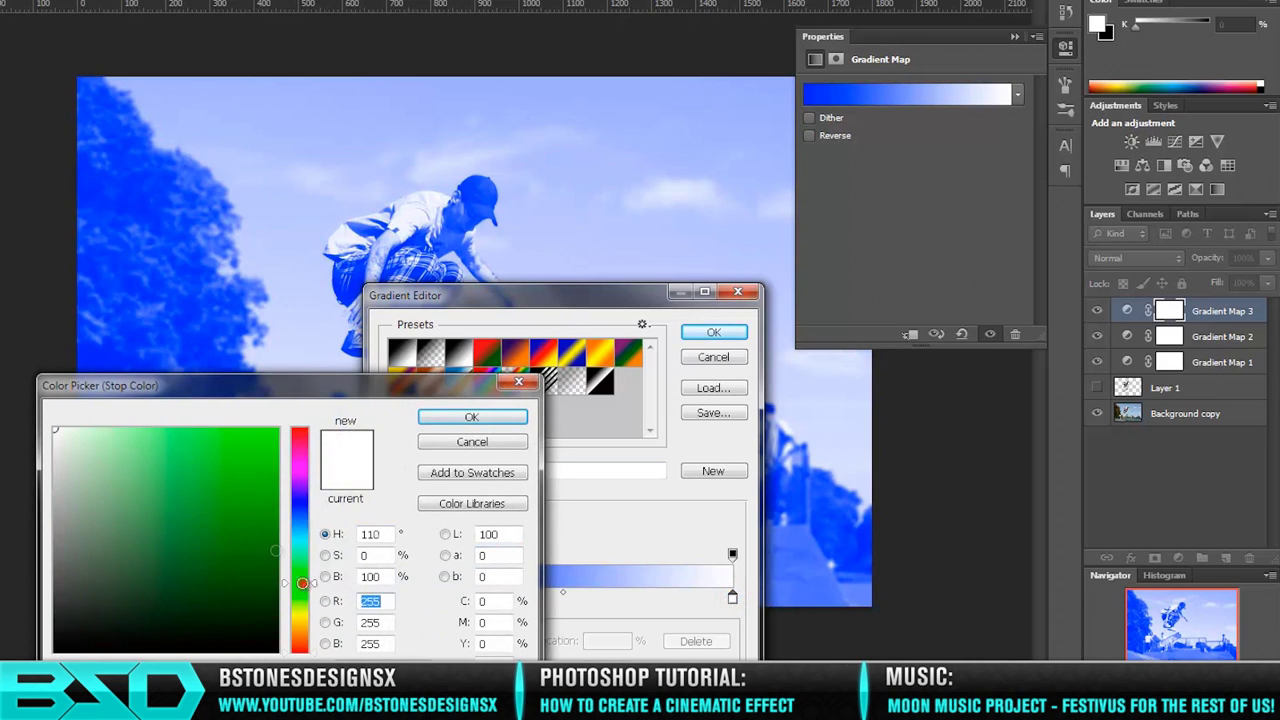
pyautogui.click(220, 505)
pyautogui.click(437, 416)
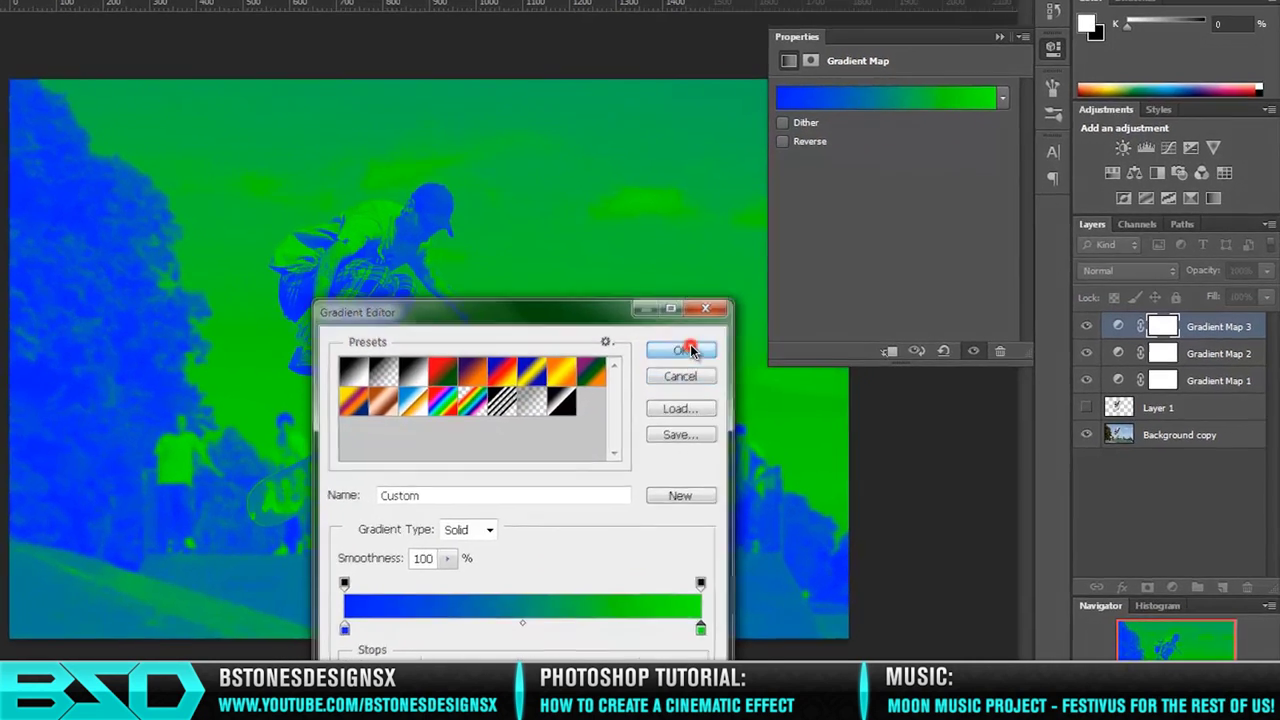
pyautogui.click(714, 332)
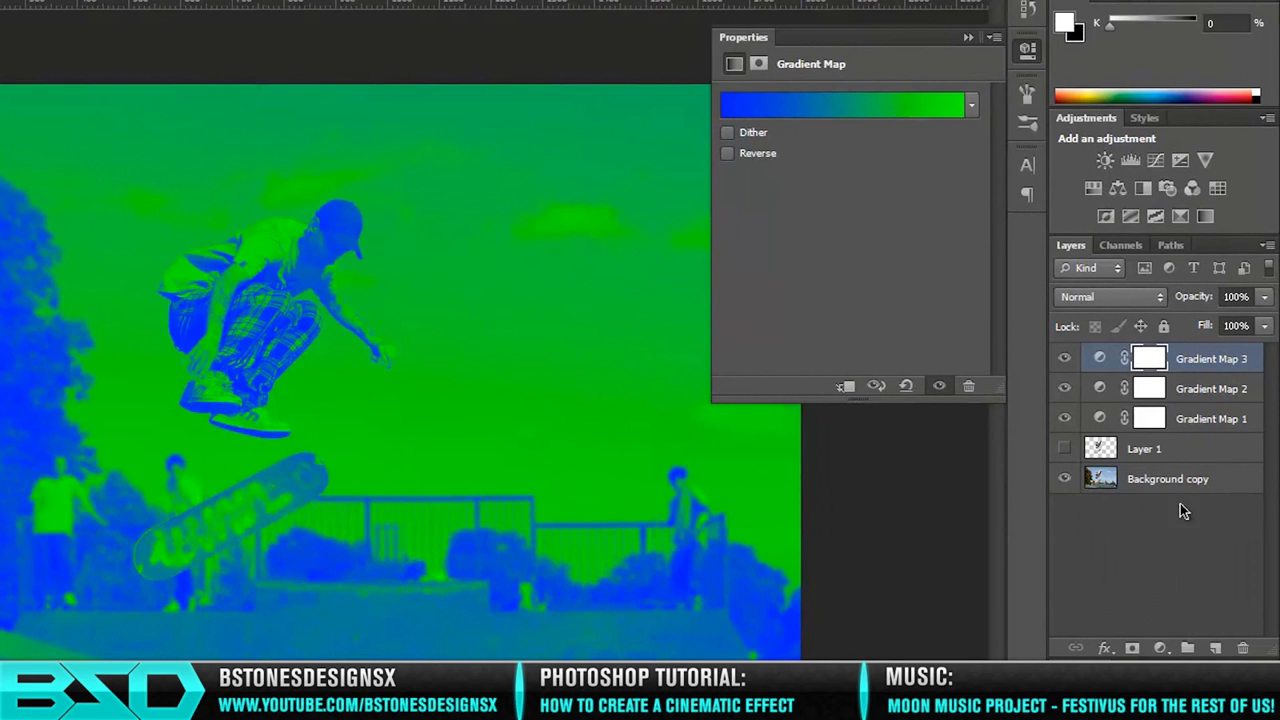
# Step: Blend Gradient Map 3 in Hue mode and select its opacity for entry
pyautogui.click(1143, 297)
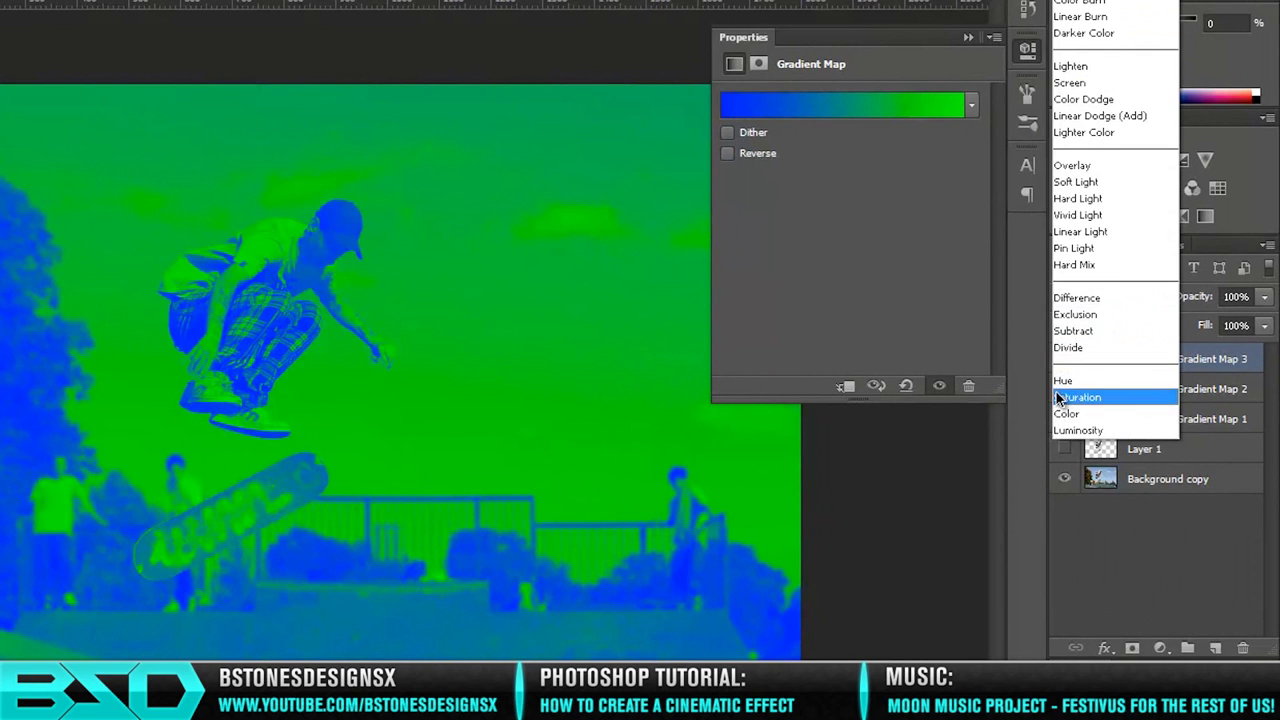
pyautogui.click(1062, 381)
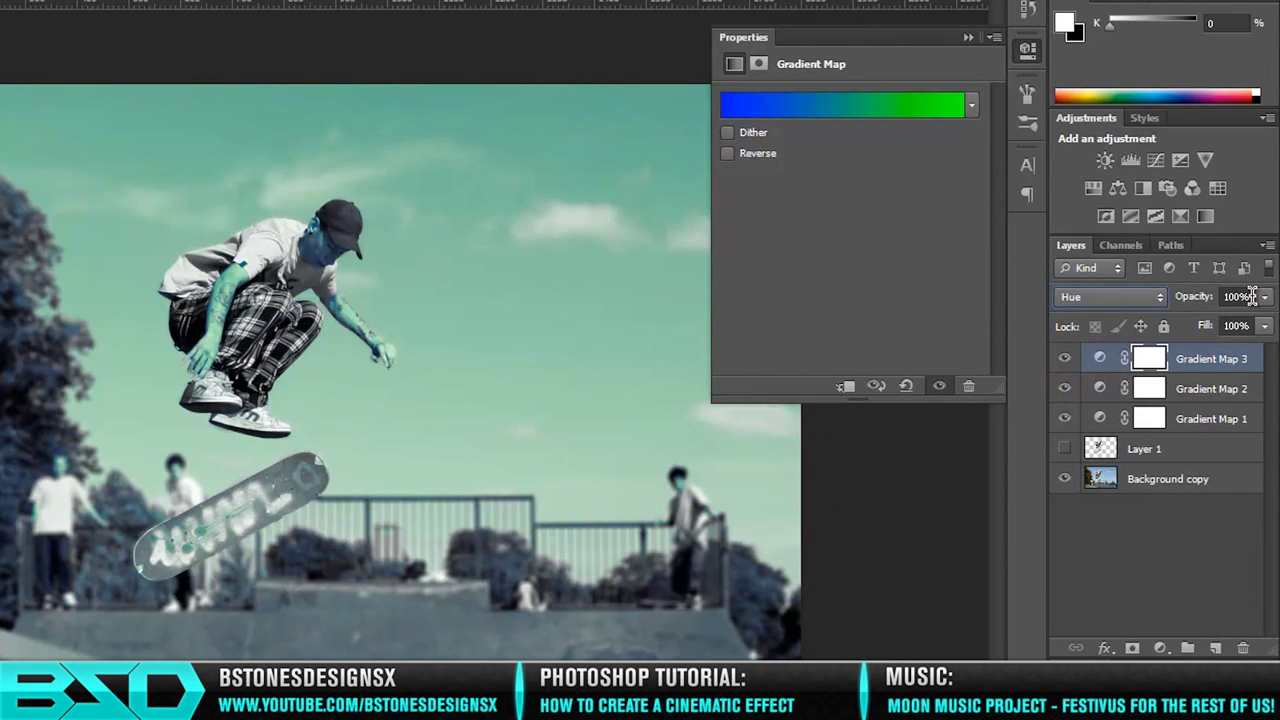
pyautogui.click(1251, 294)
# Step: Enter 25% opacity for Gradient Map 3, then add Gradient Map 4 with the violet-to-orange preset
pyautogui.write('25')
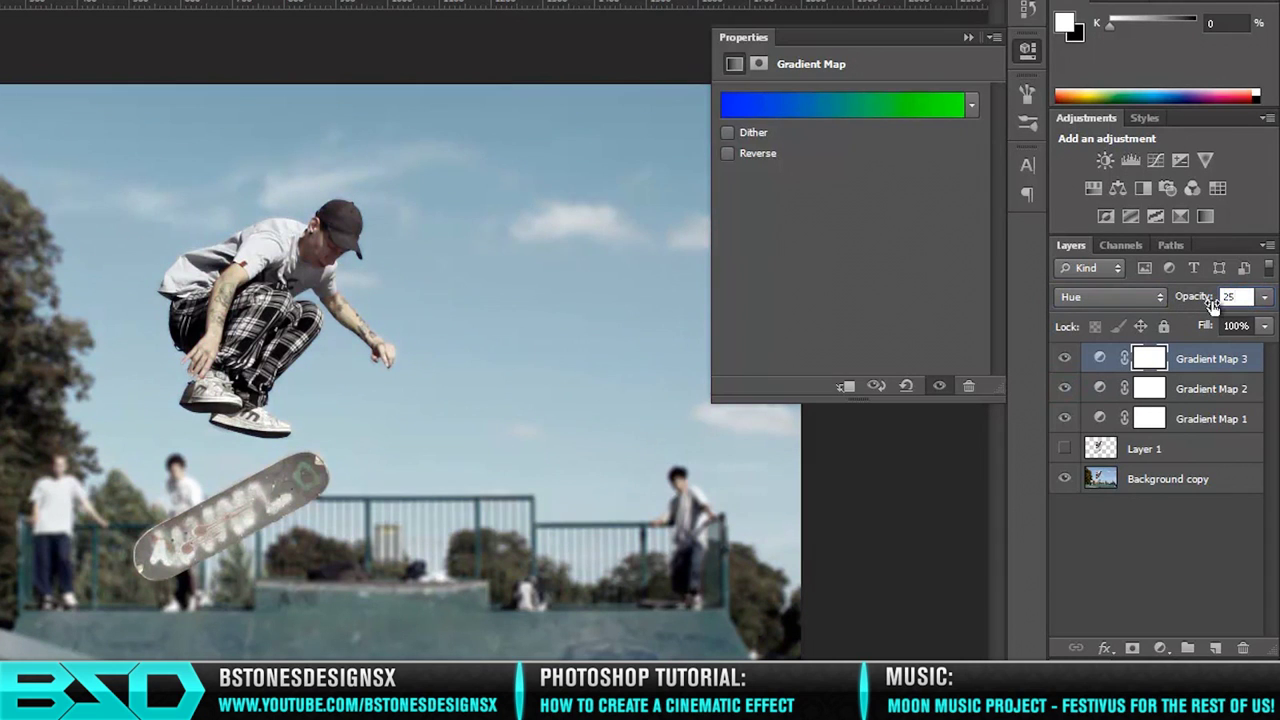
pyautogui.click(1128, 557)
pyautogui.click(1160, 648)
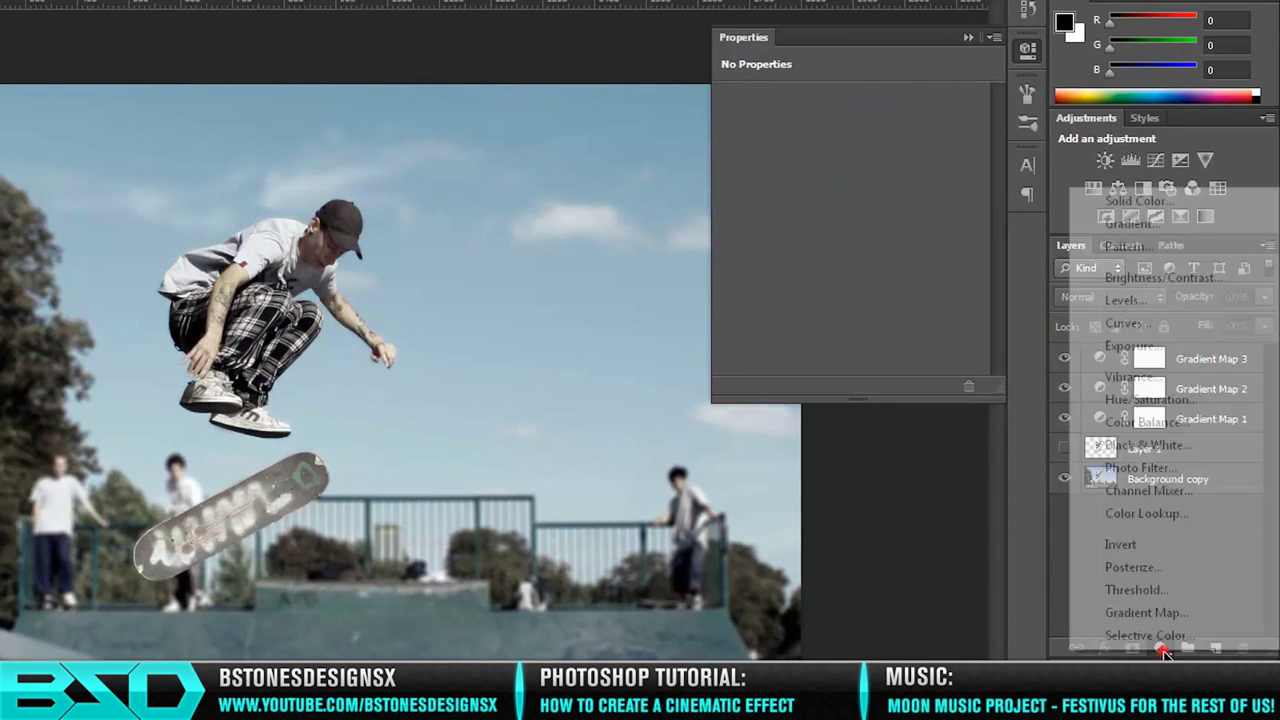
pyautogui.click(1142, 612)
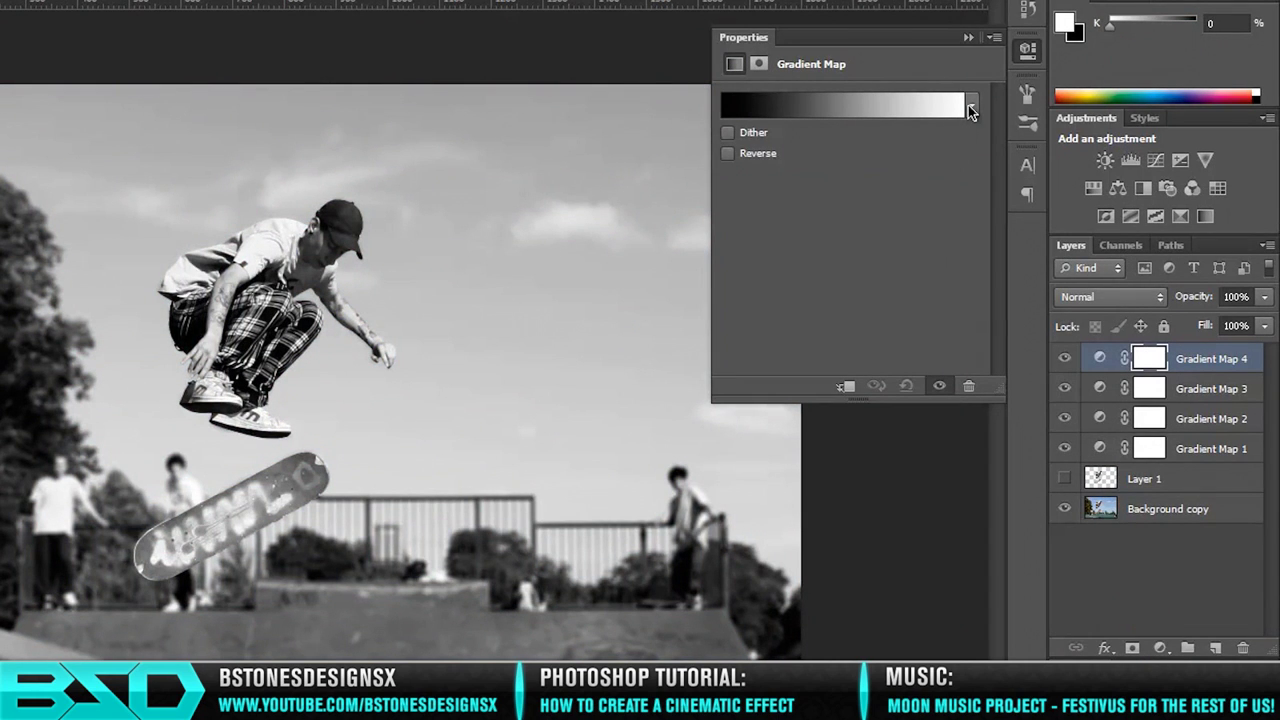
pyautogui.click(969, 106)
pyautogui.click(889, 160)
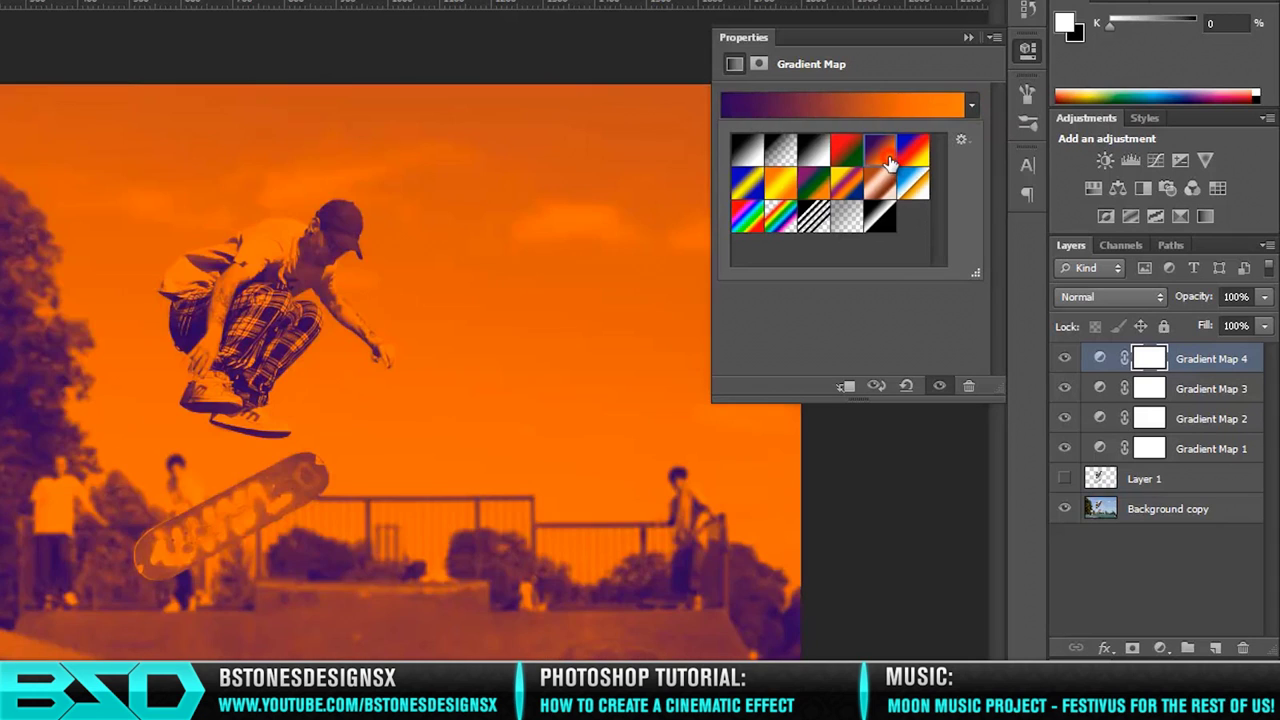
# Step: Blend Gradient Map 4 as Soft Light at 75% opacity
pyautogui.click(1120, 300)
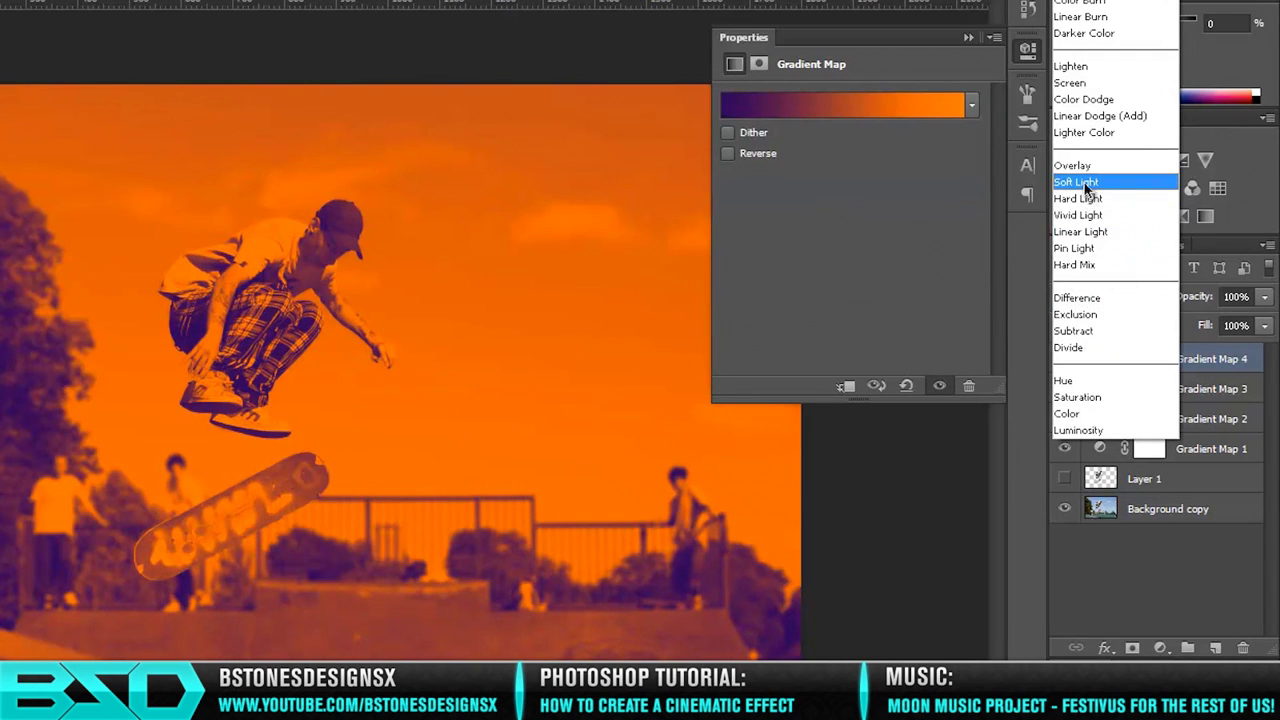
pyautogui.click(1087, 185)
pyautogui.click(1247, 290)
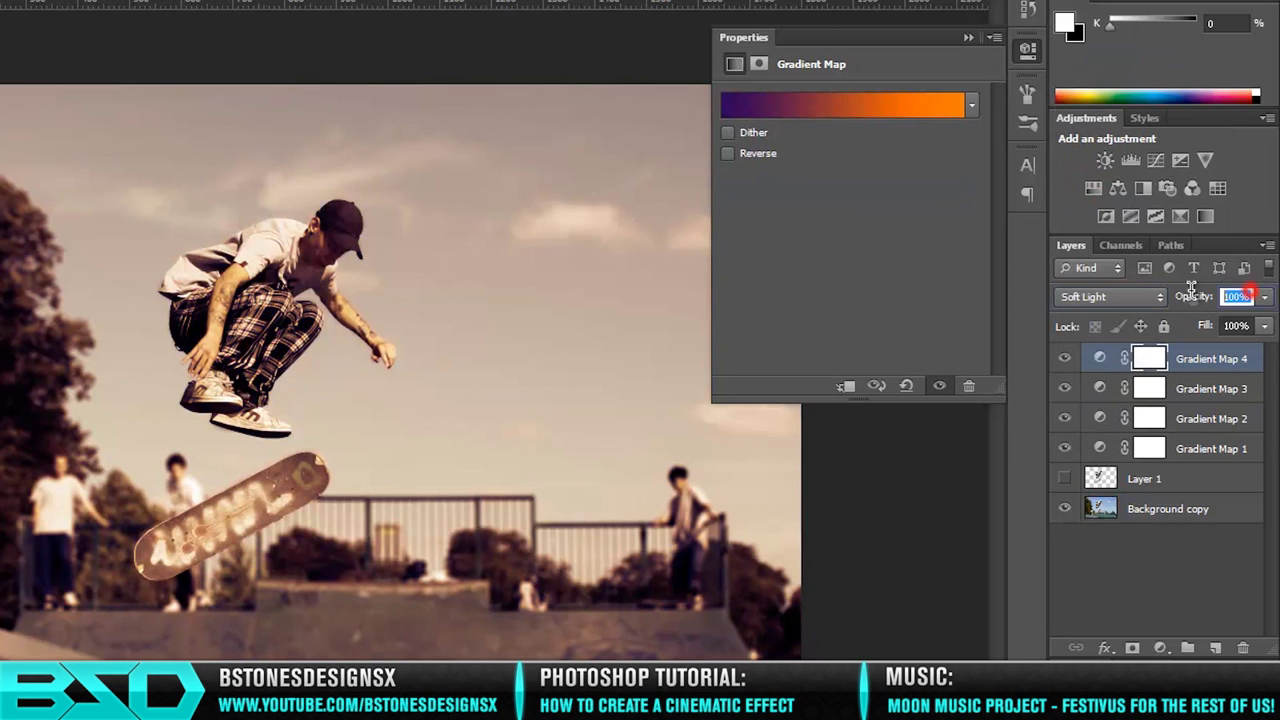
pyautogui.write('75')
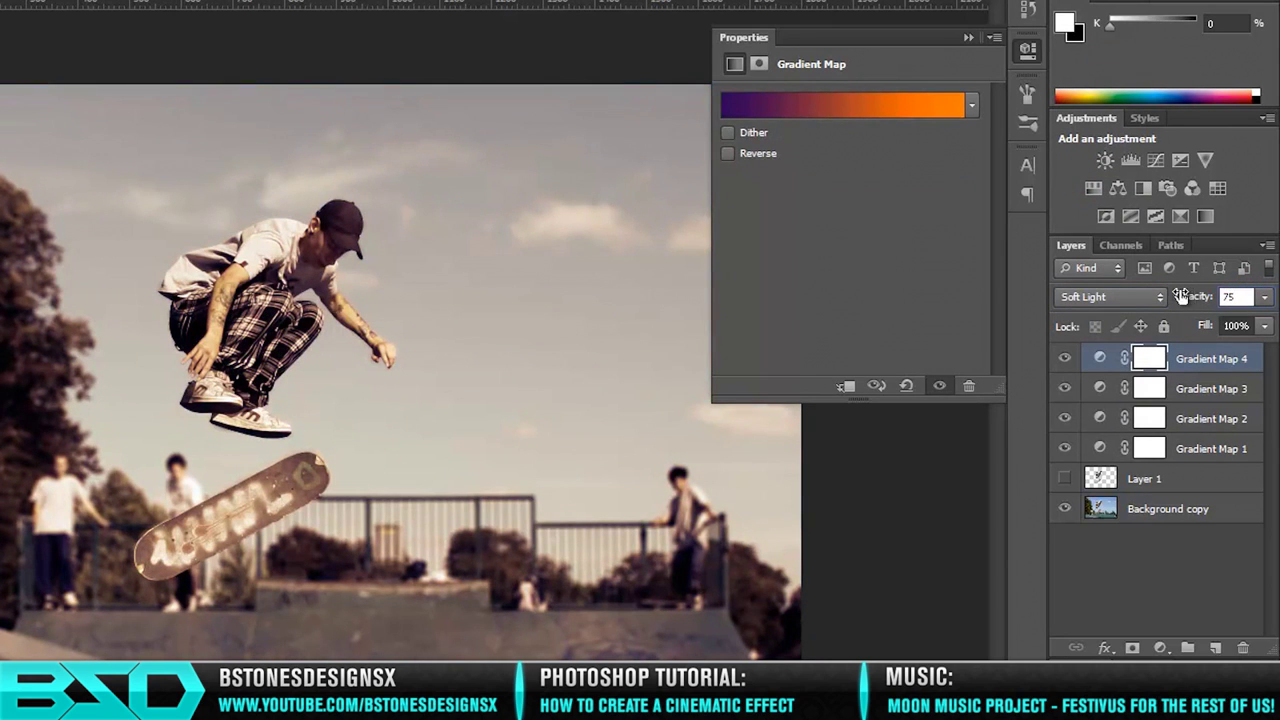
pyautogui.click(1175, 584)
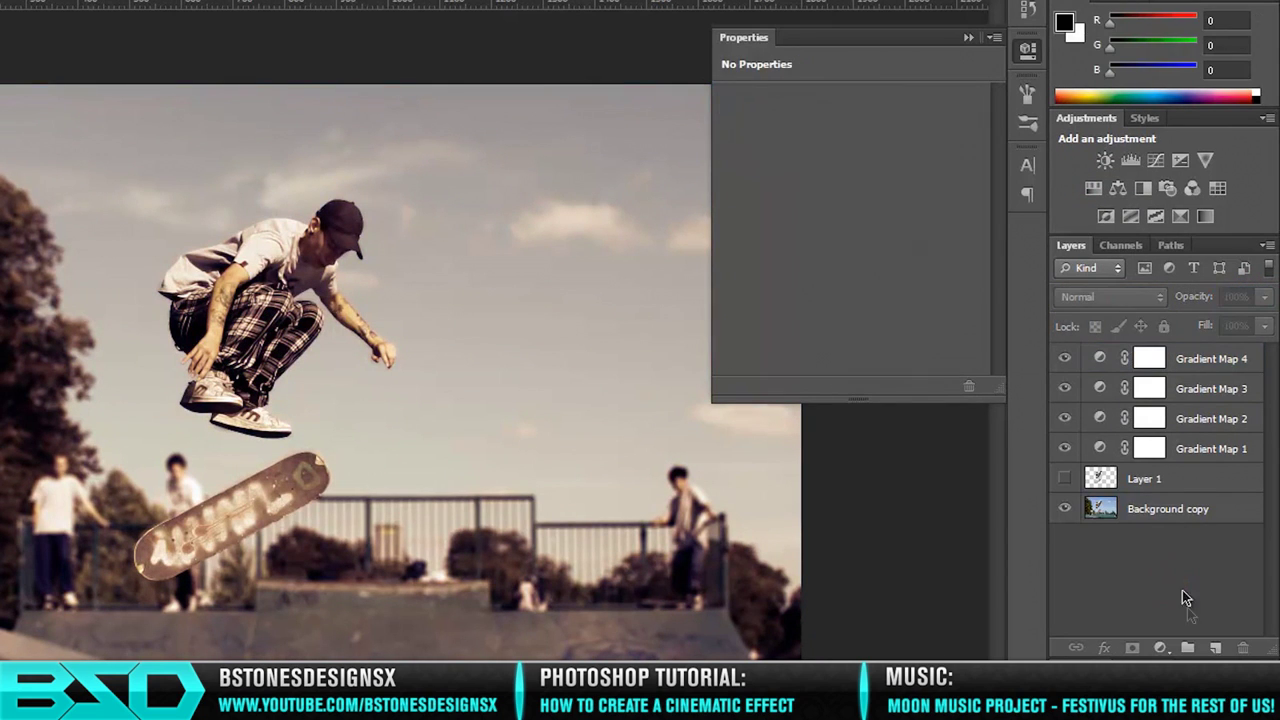
# Step: Add Gradient Map 5 with a black-to-bright-orange gradient
pyautogui.click(1160, 648)
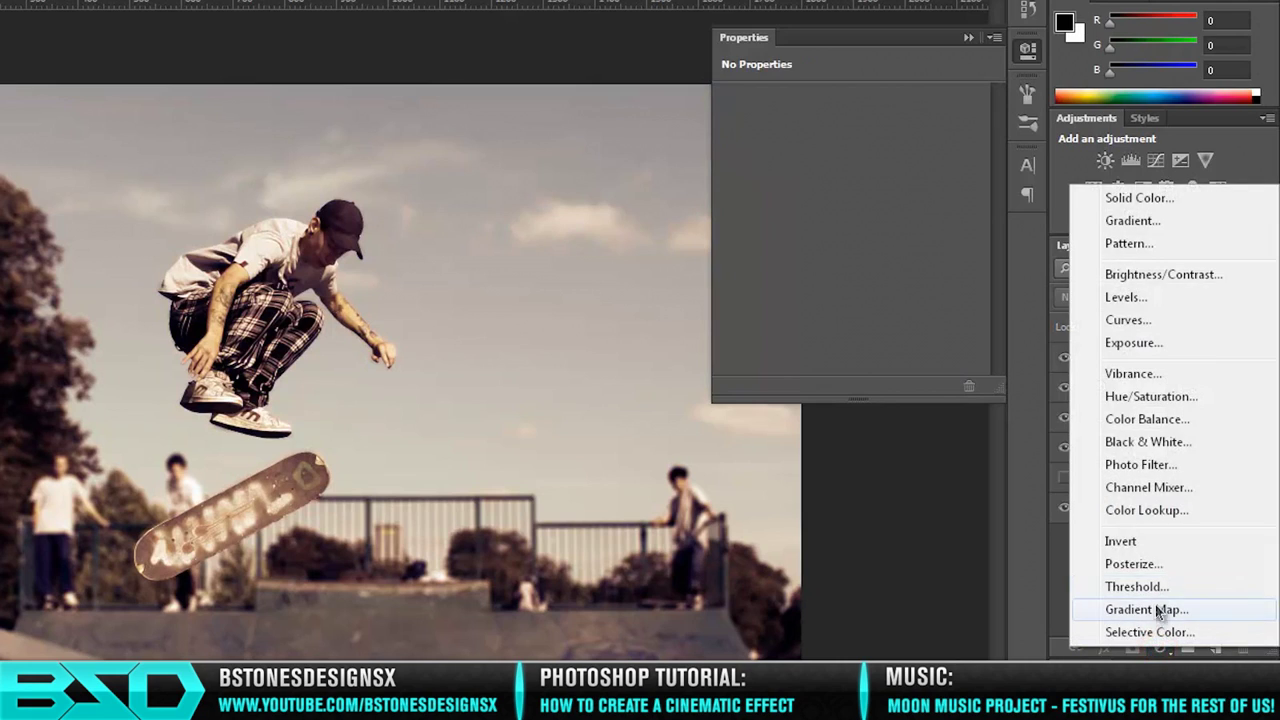
pyautogui.click(1156, 610)
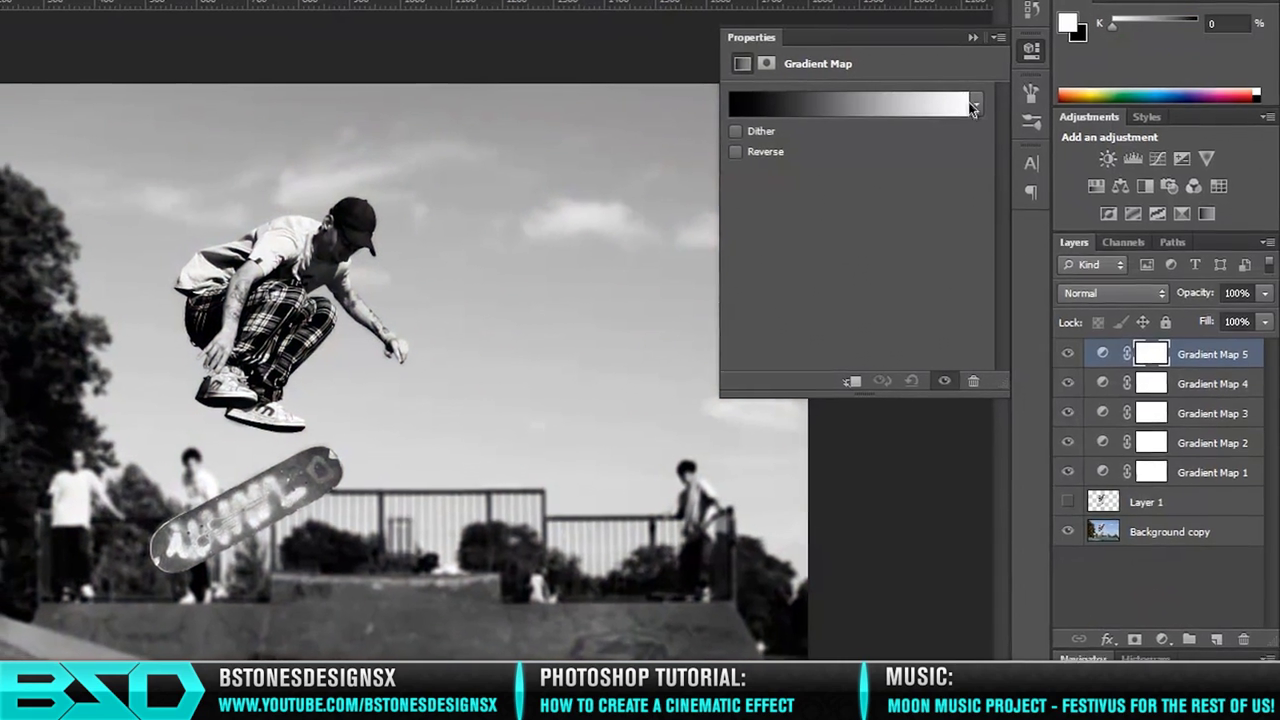
pyautogui.click(948, 106)
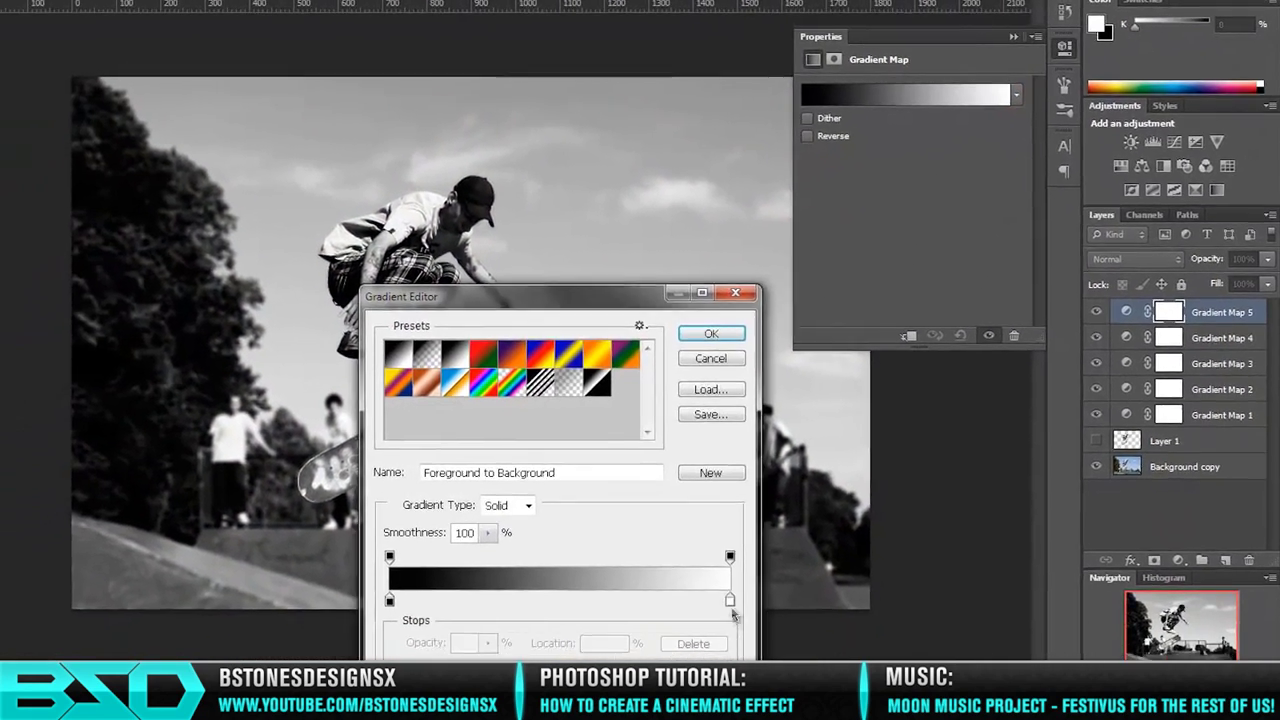
pyautogui.doubleClick(670, 652)
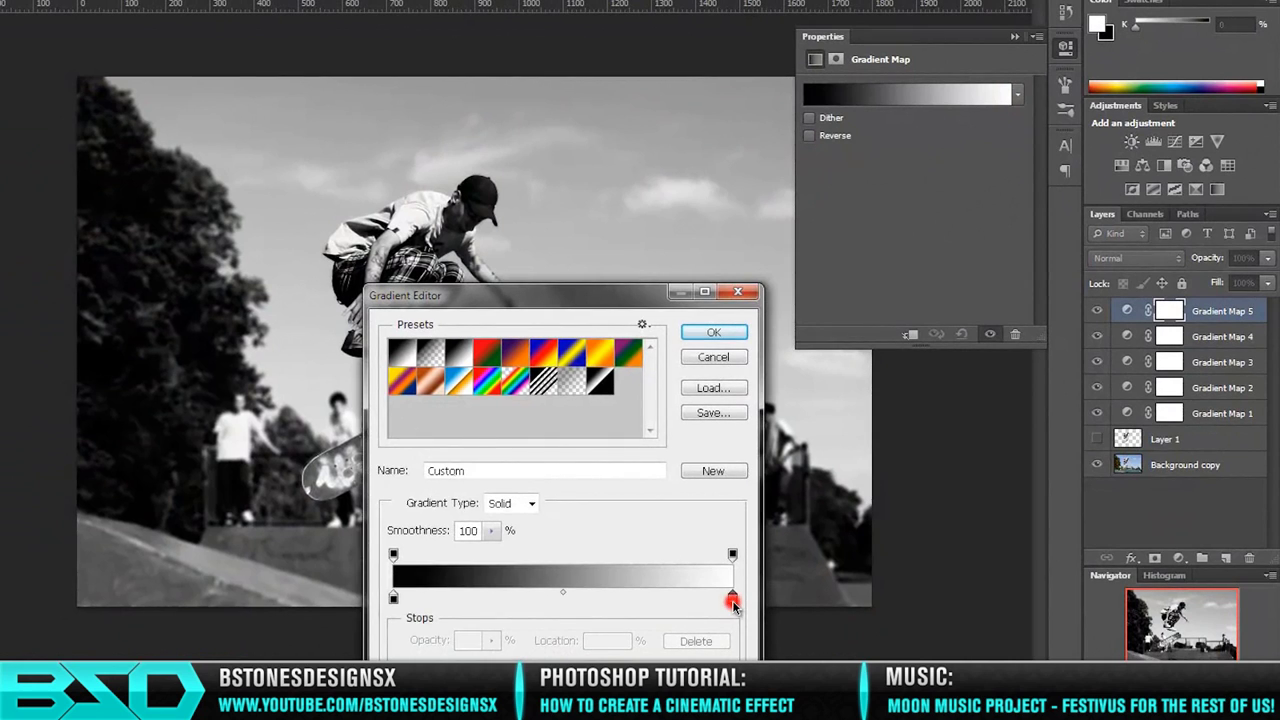
pyautogui.click(300, 623)
pyautogui.click(277, 430)
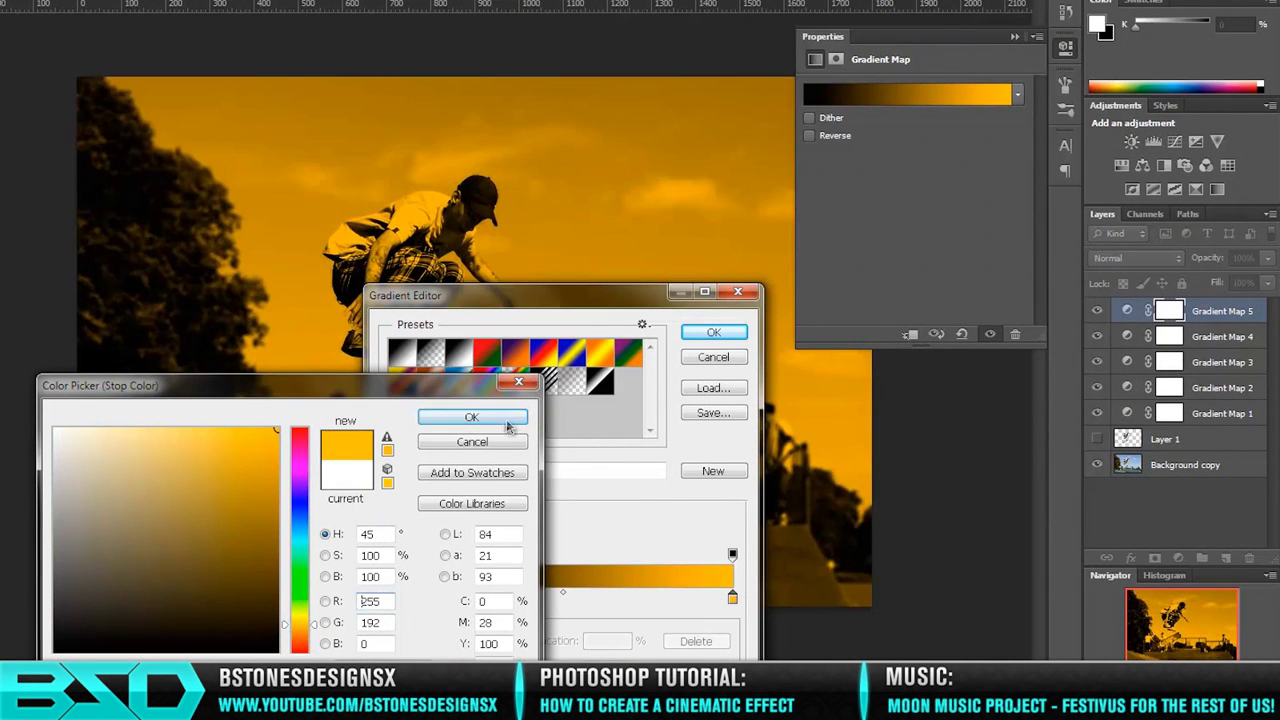
pyautogui.click(472, 416)
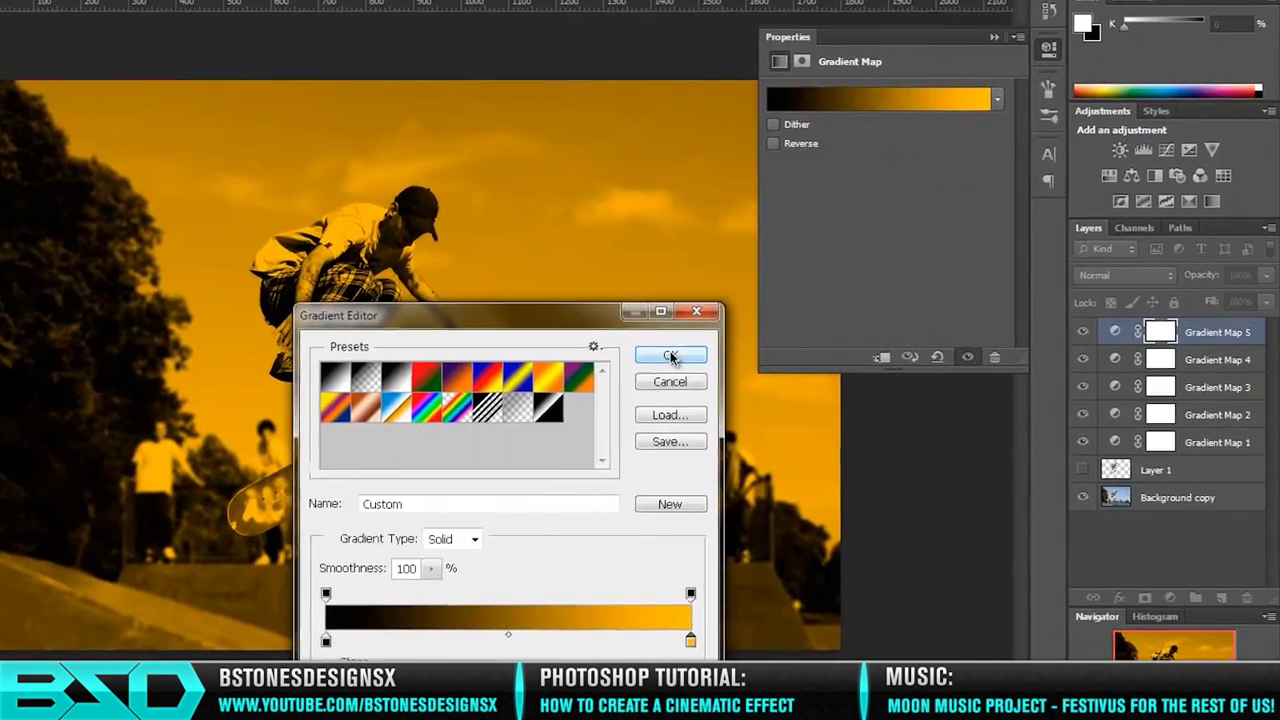
pyautogui.click(670, 357)
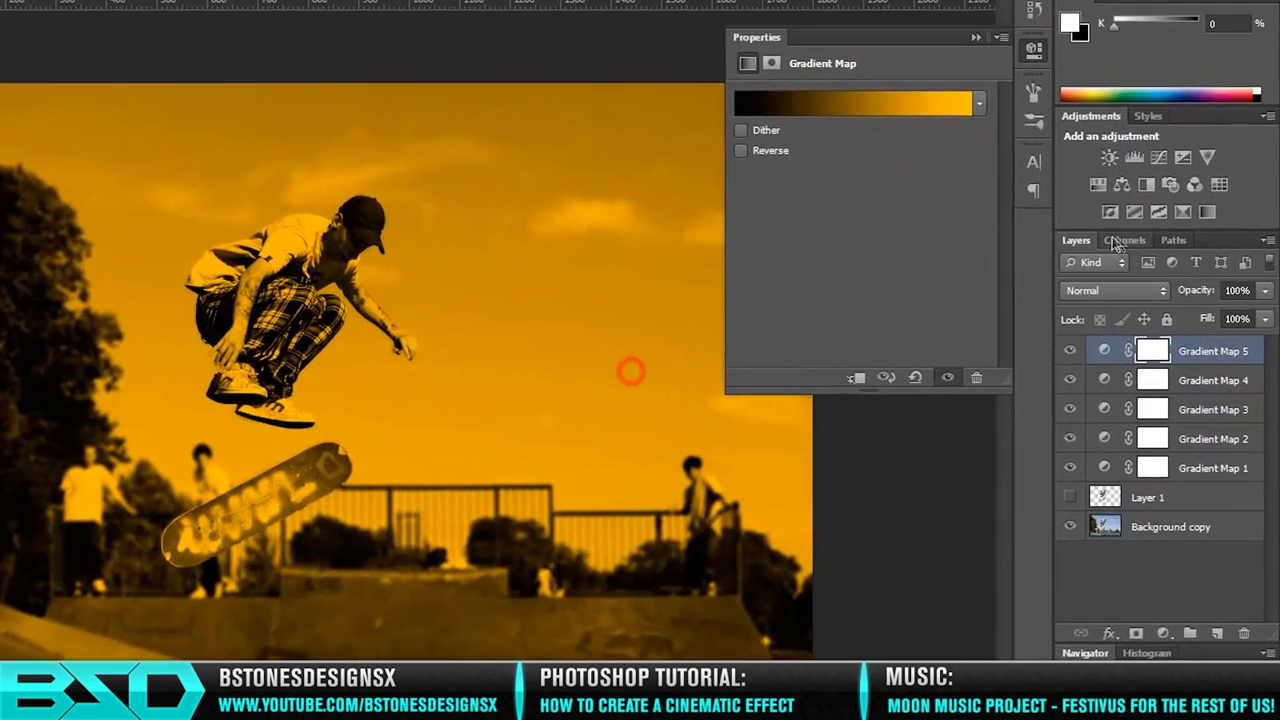
# Step: Blend Gradient Map 5 in Color mode at 30% opacity
pyautogui.click(1125, 275)
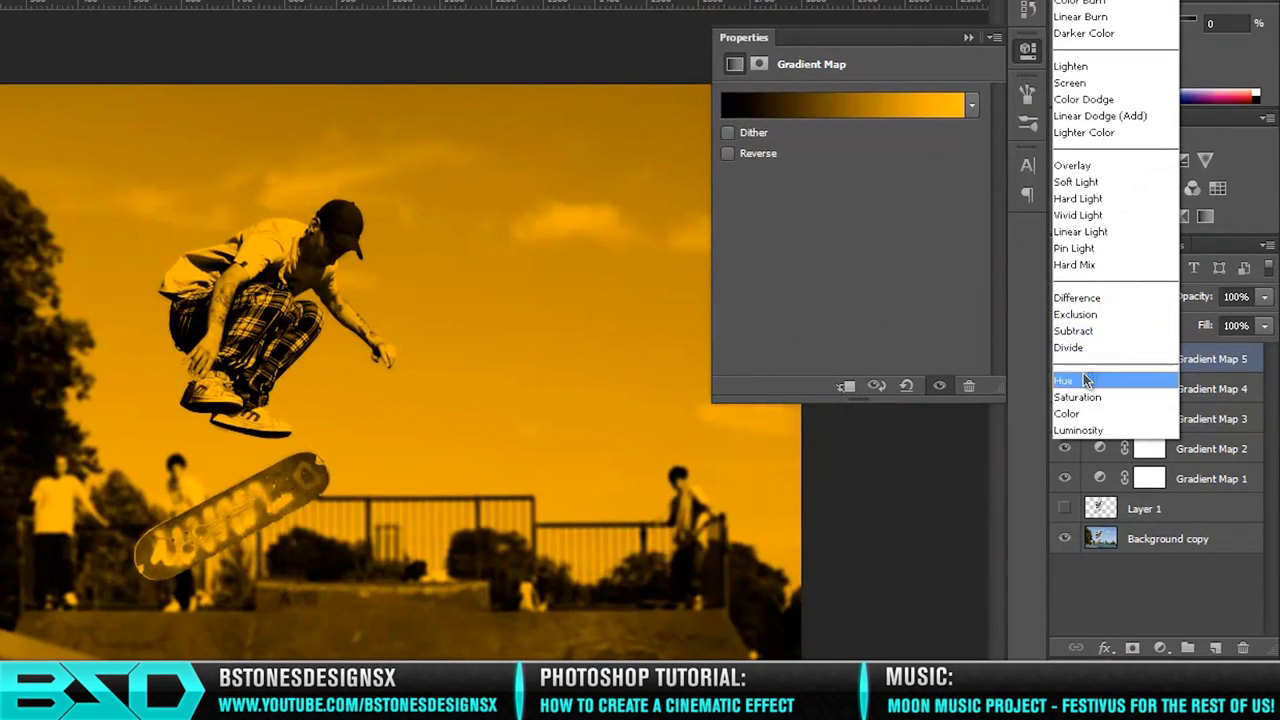
pyautogui.click(1068, 413)
pyautogui.click(1258, 297)
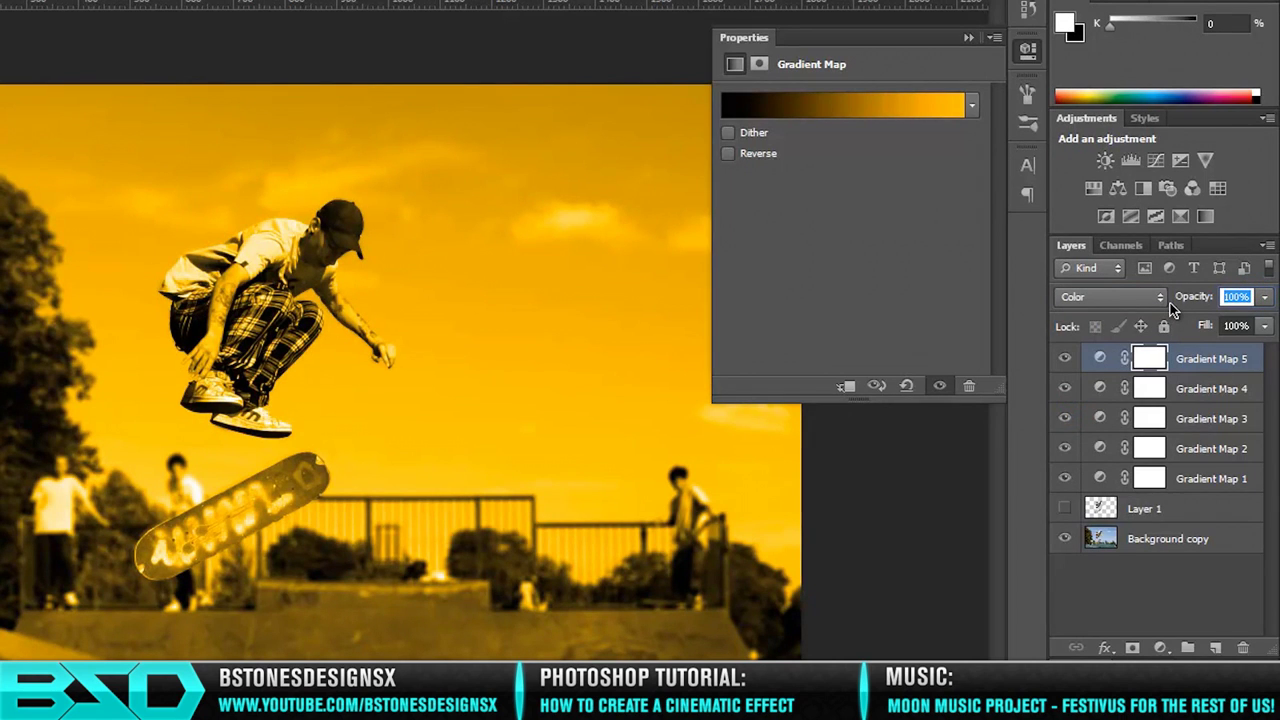
pyautogui.write('30')
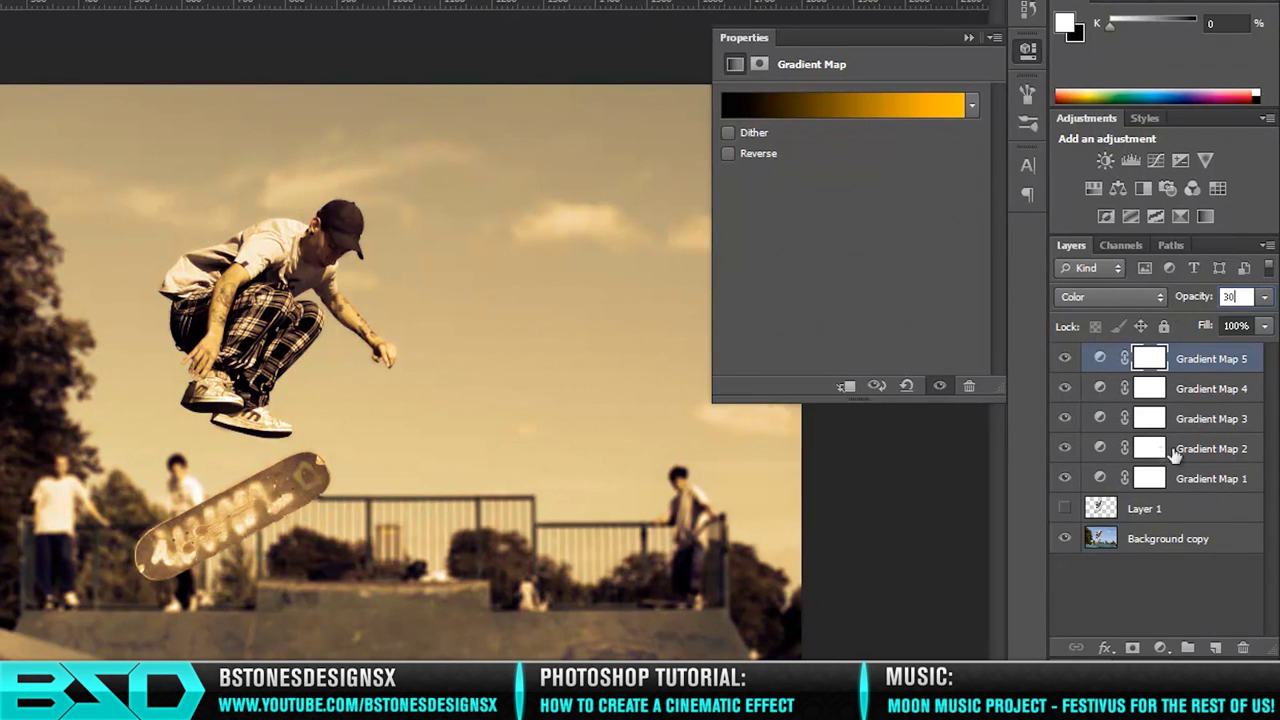
# Step: Add Gradient Map 6 using the Blue, Red, Yellow preset
pyautogui.click(1160, 648)
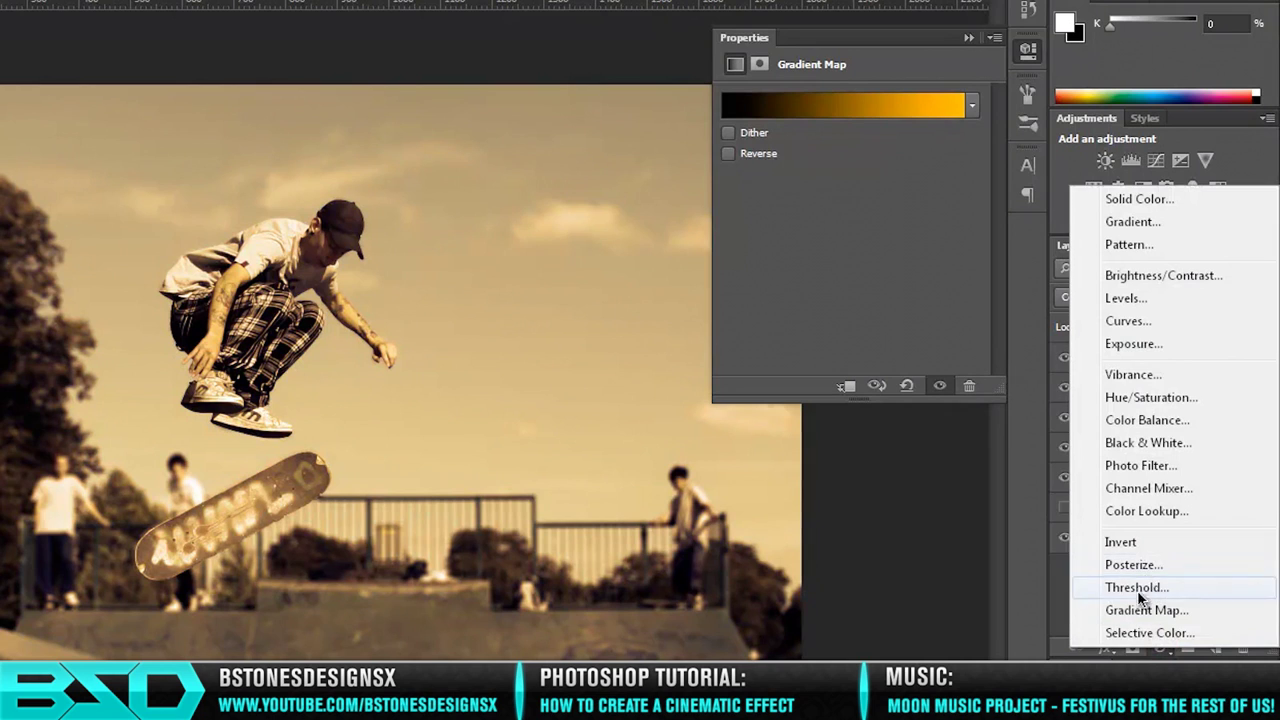
pyautogui.click(1147, 609)
pyautogui.click(969, 110)
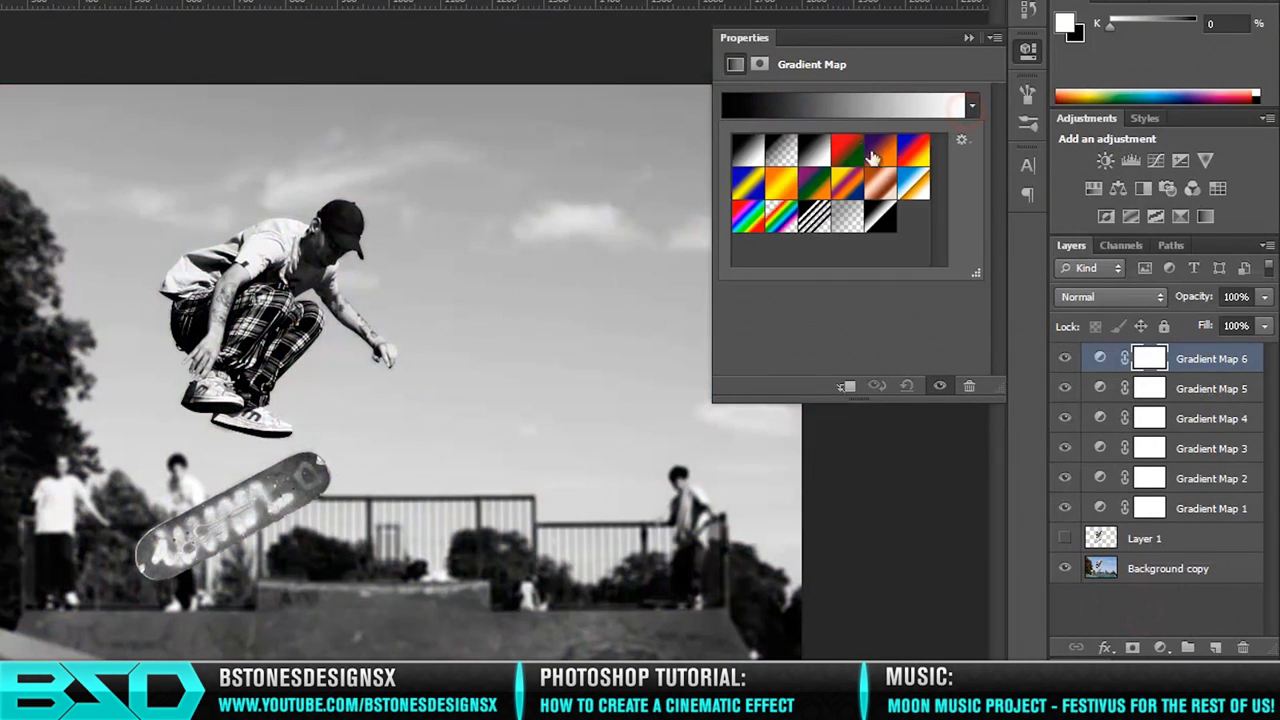
pyautogui.click(916, 152)
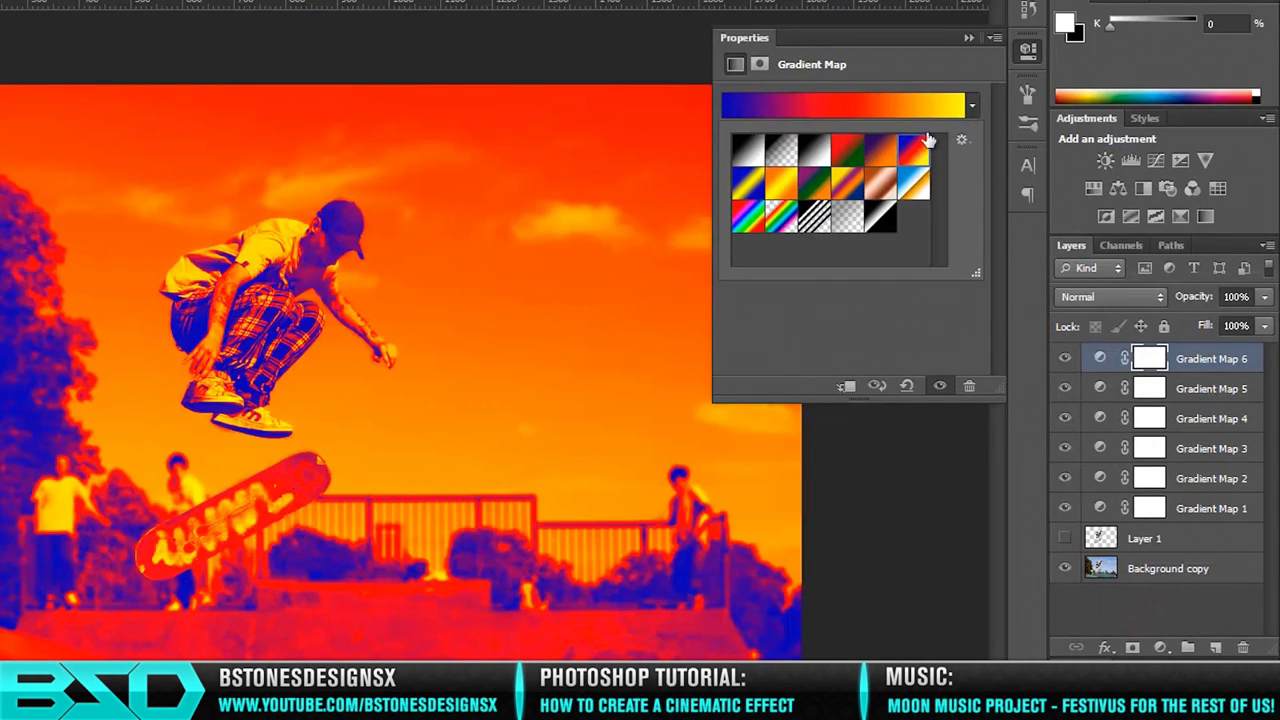
# Step: Reposition the blue and red stops and recolour the leftmost stop orange
pyautogui.click(893, 116)
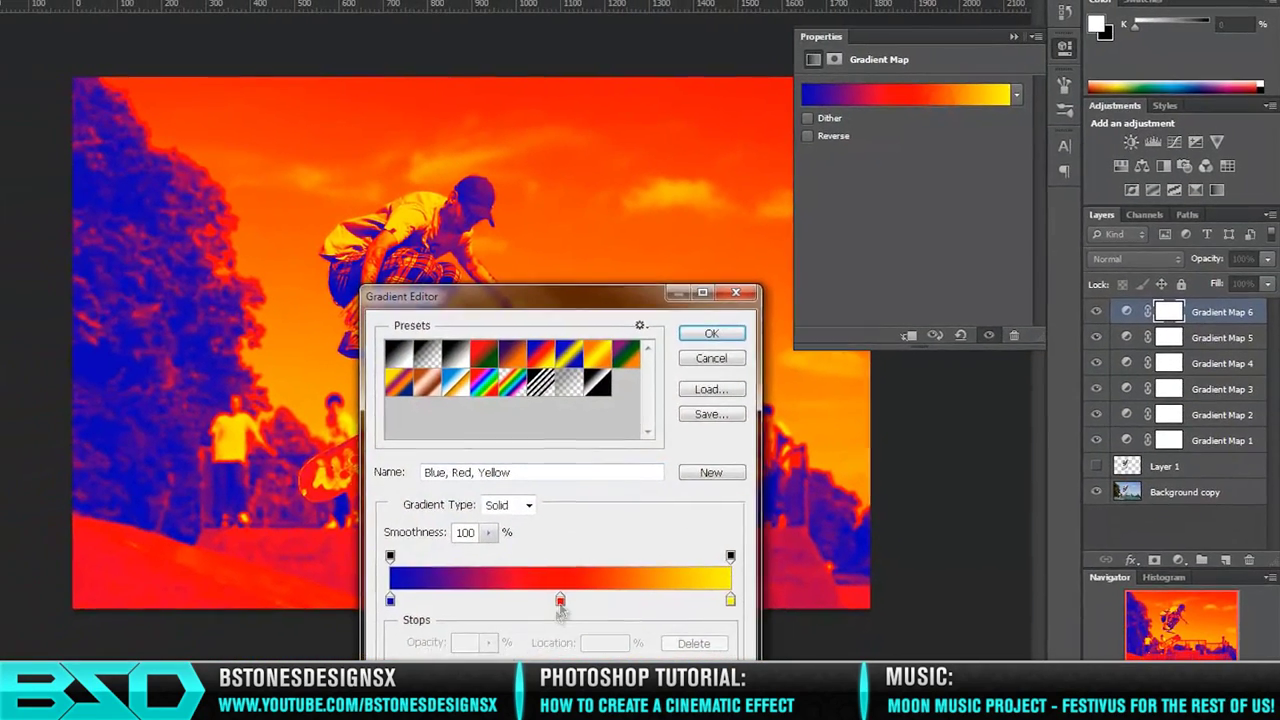
pyautogui.moveTo(459, 678); pyautogui.dragTo(494, 678)
pyautogui.moveTo(593, 598); pyautogui.dragTo(626, 598)
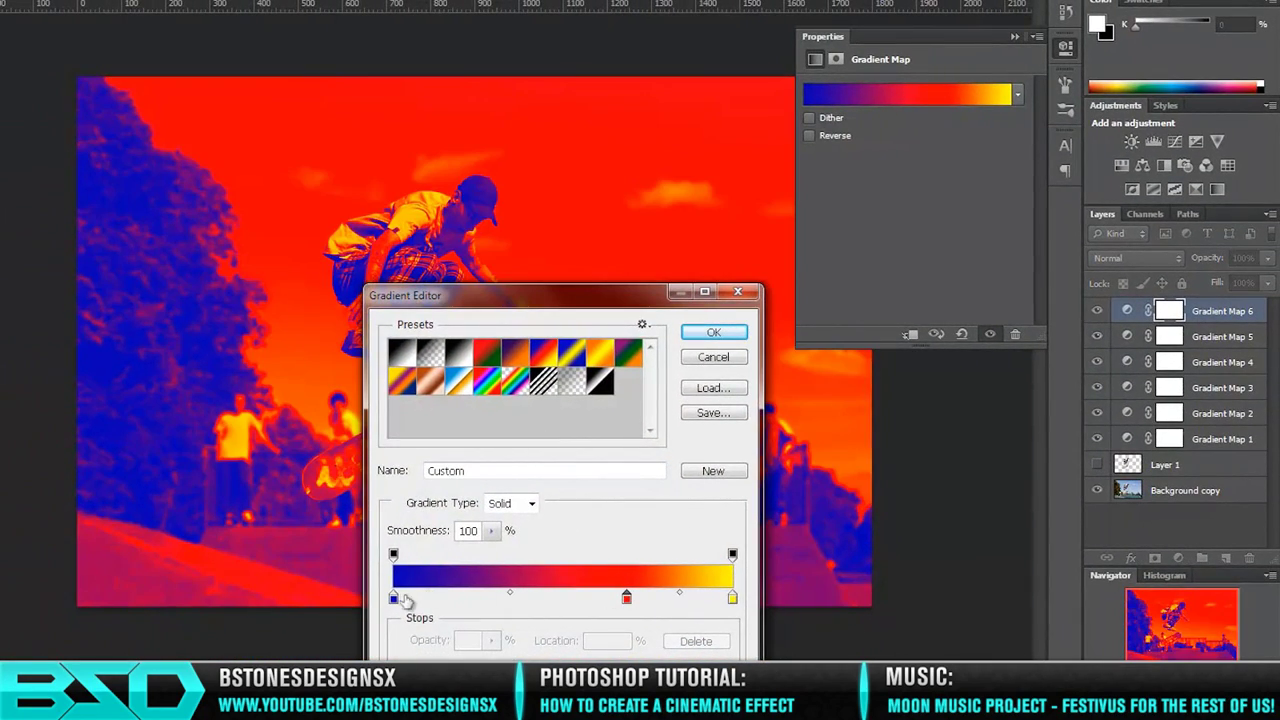
pyautogui.moveTo(397, 598); pyautogui.dragTo(502, 598)
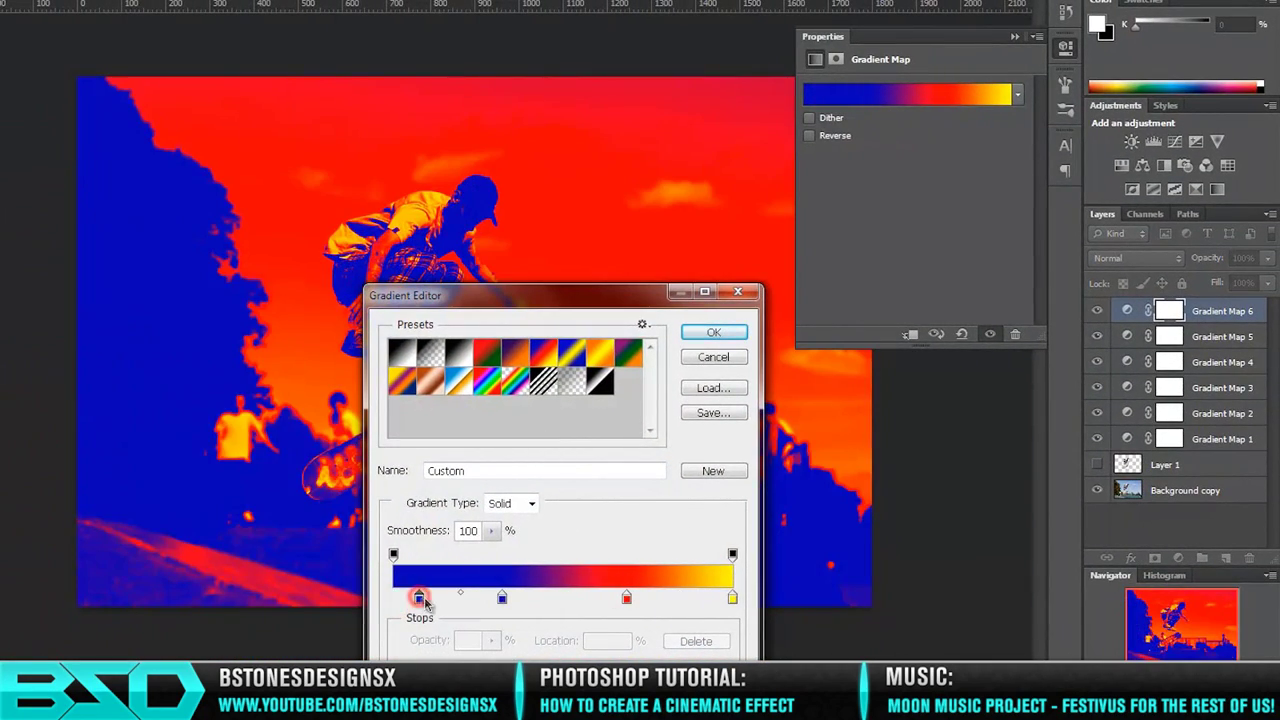
pyautogui.doubleClick(419, 597)
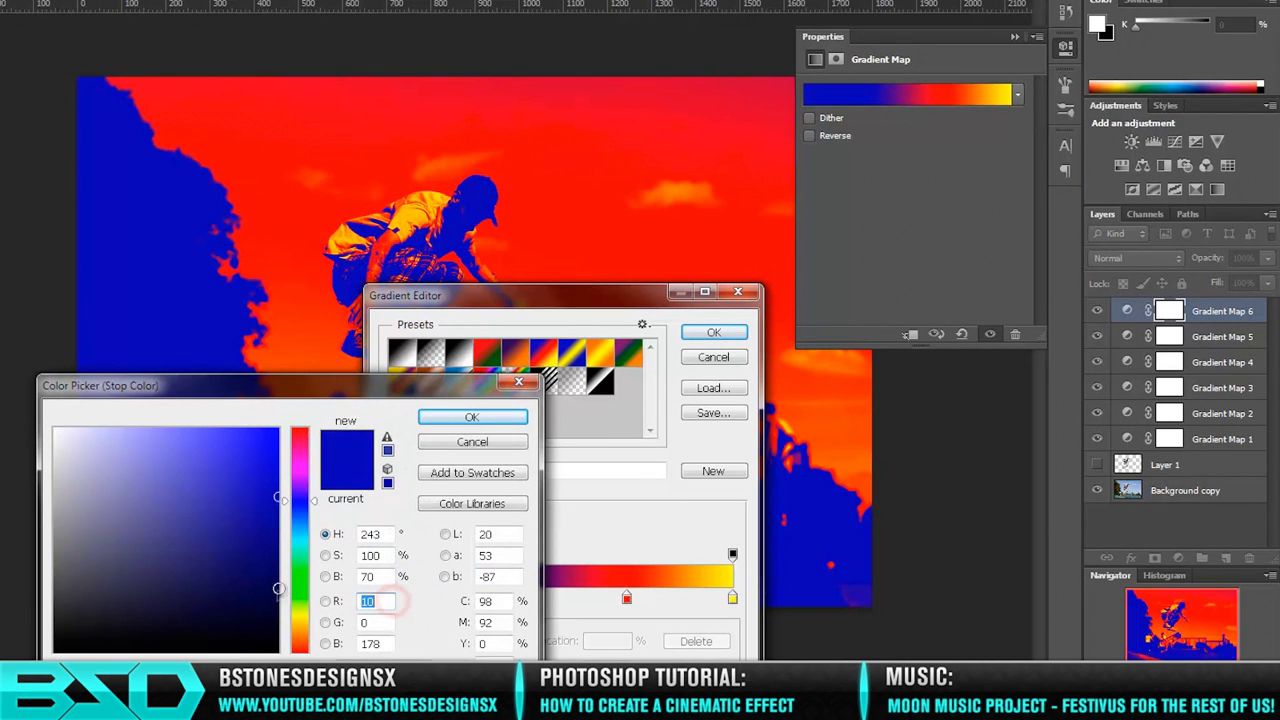
pyautogui.click(305, 630)
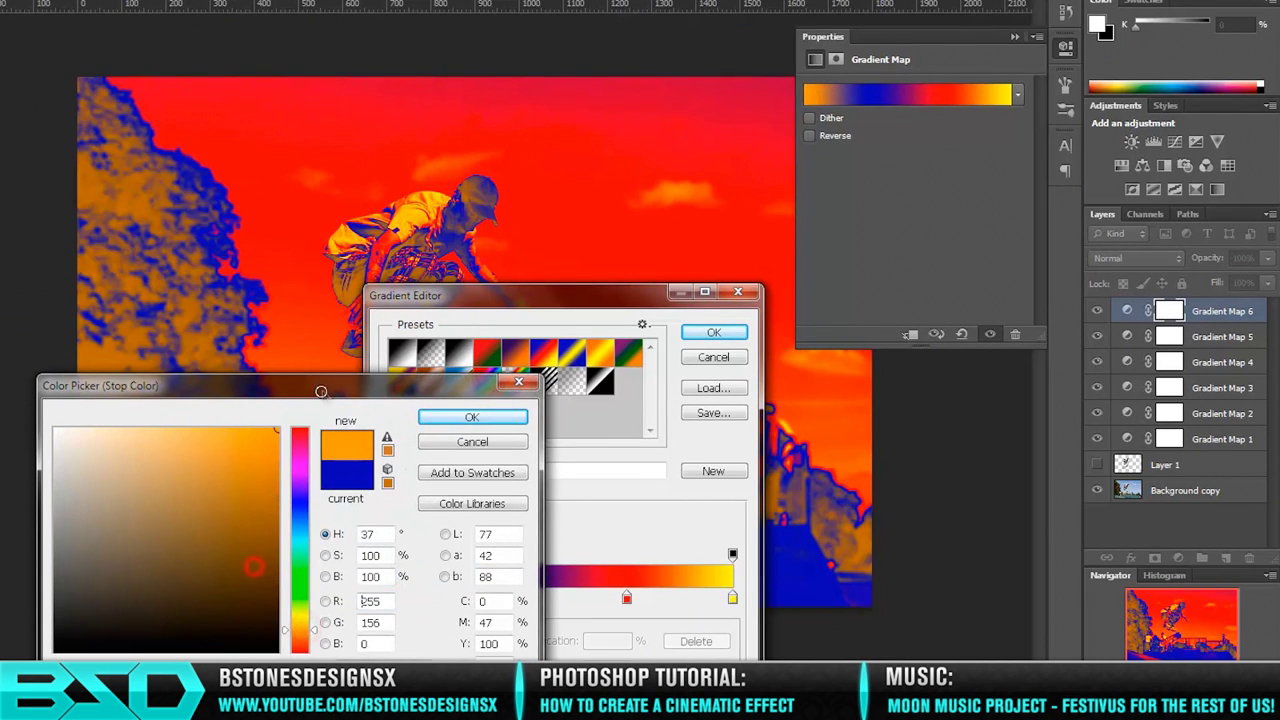
pyautogui.click(436, 416)
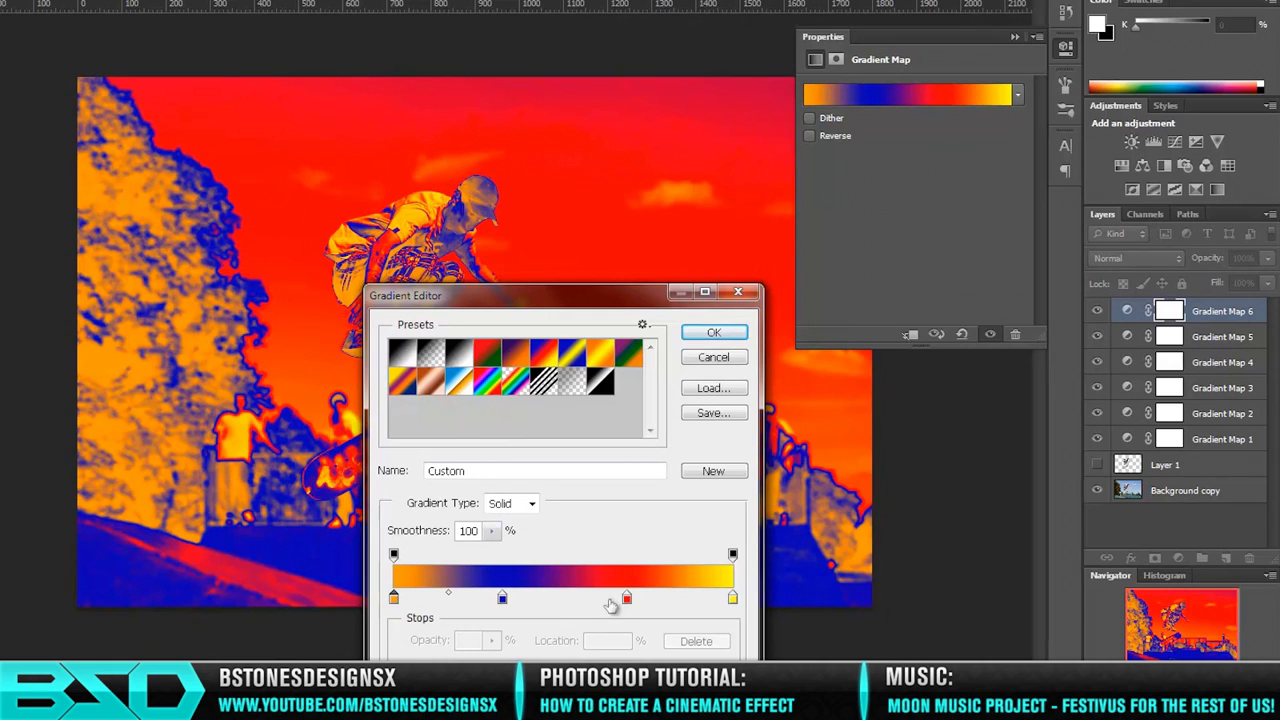
pyautogui.moveTo(505, 600); pyautogui.dragTo(509, 601)
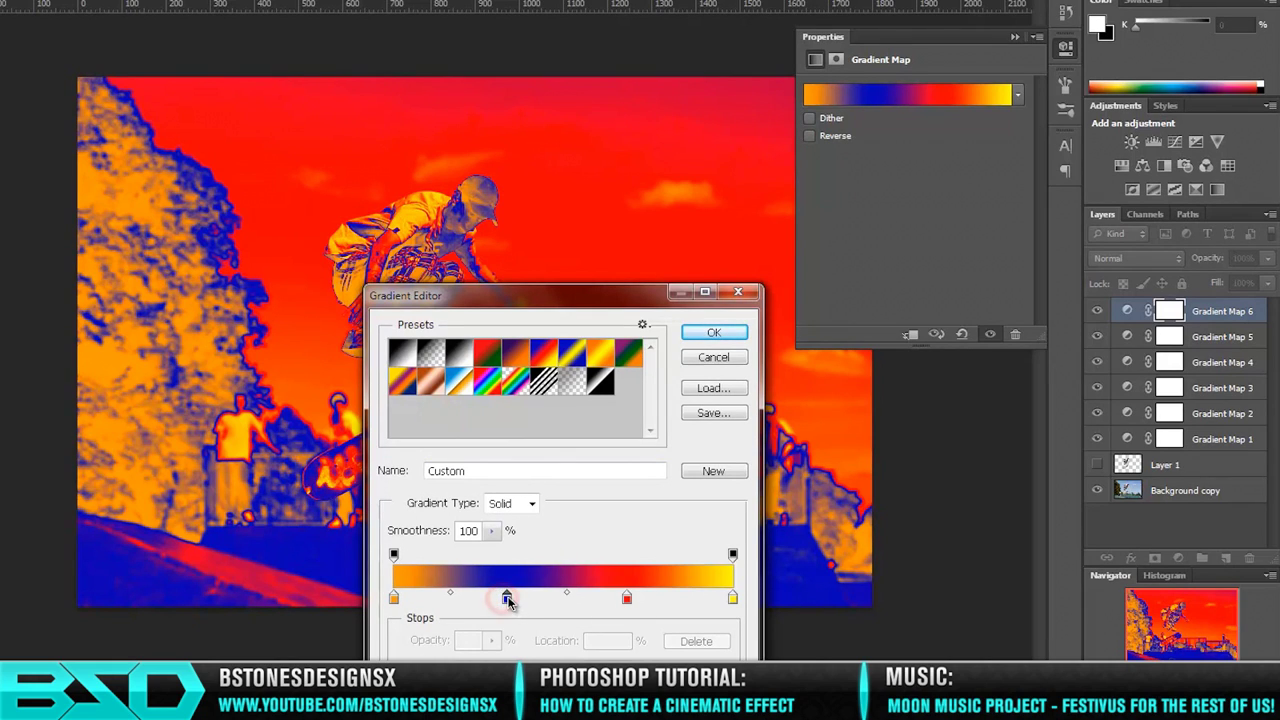
pyautogui.moveTo(629, 604); pyautogui.dragTo(618, 604)
pyautogui.click(724, 330)
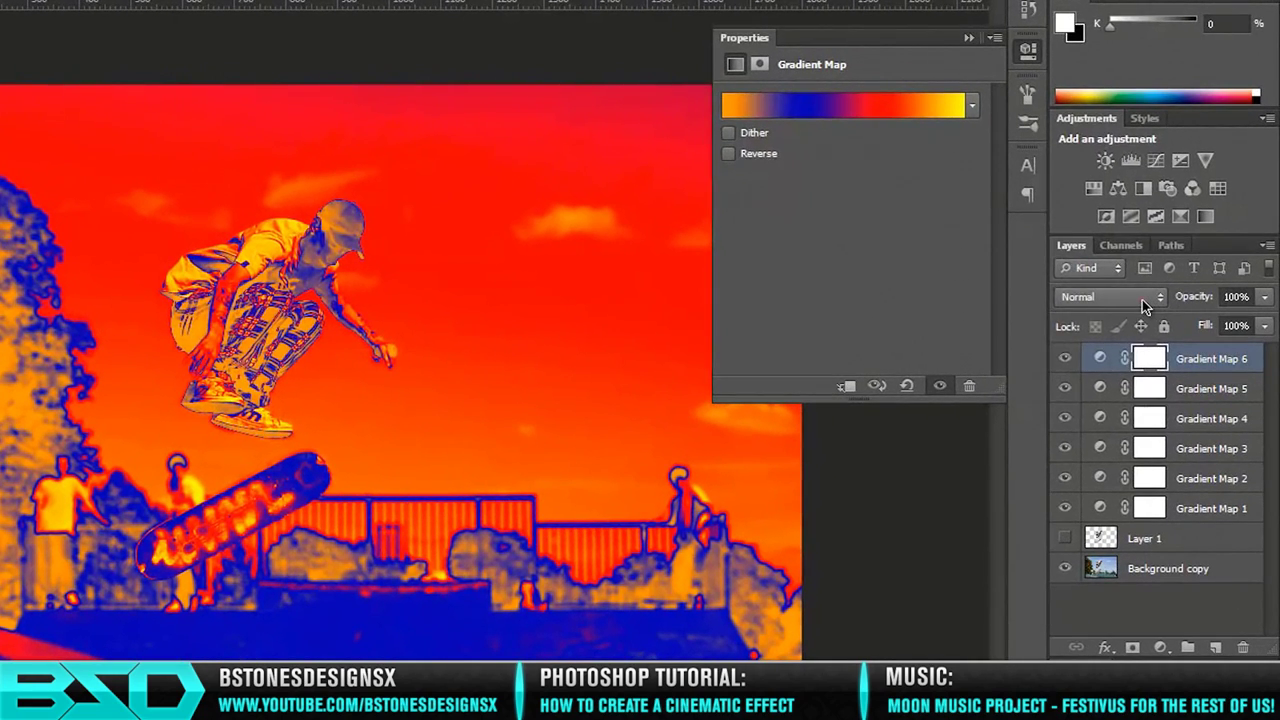
# Step: Set Gradient Map 6 to Multiply at 5% opacity and close its Properties panel
pyautogui.click(1145, 297)
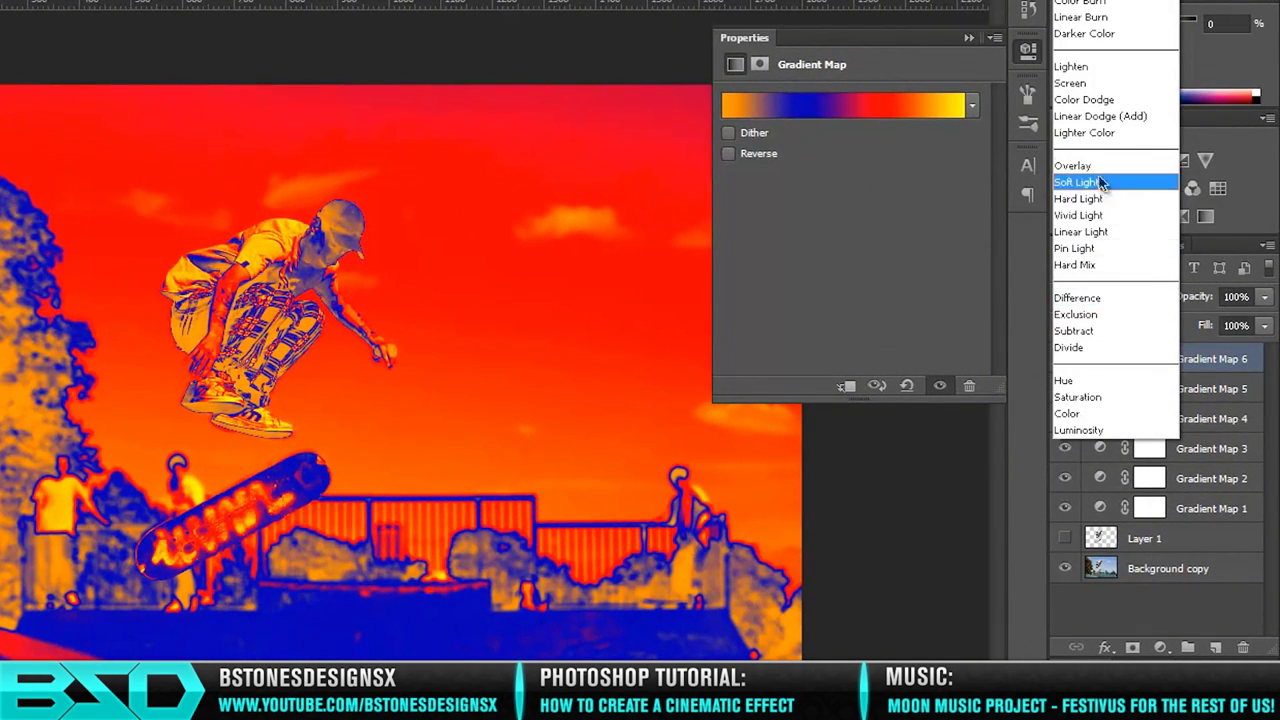
pyautogui.click(1085, 1)
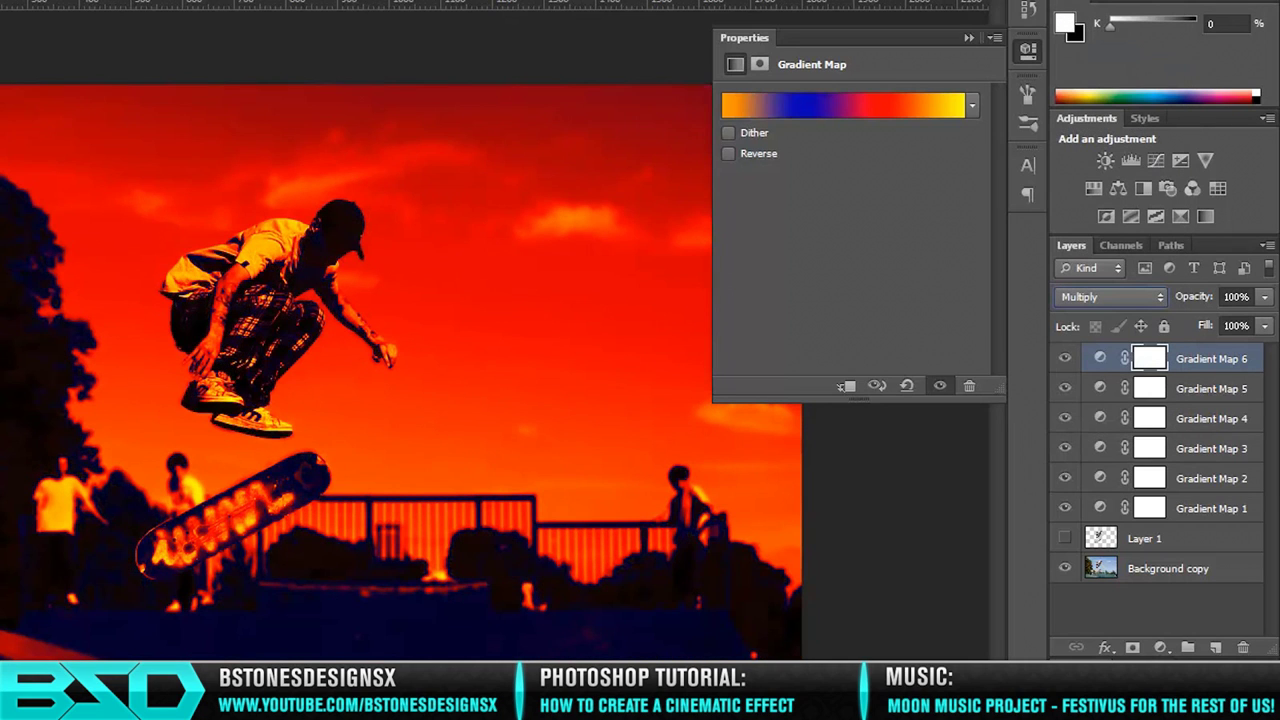
pyautogui.click(1247, 294)
pyautogui.write('5')
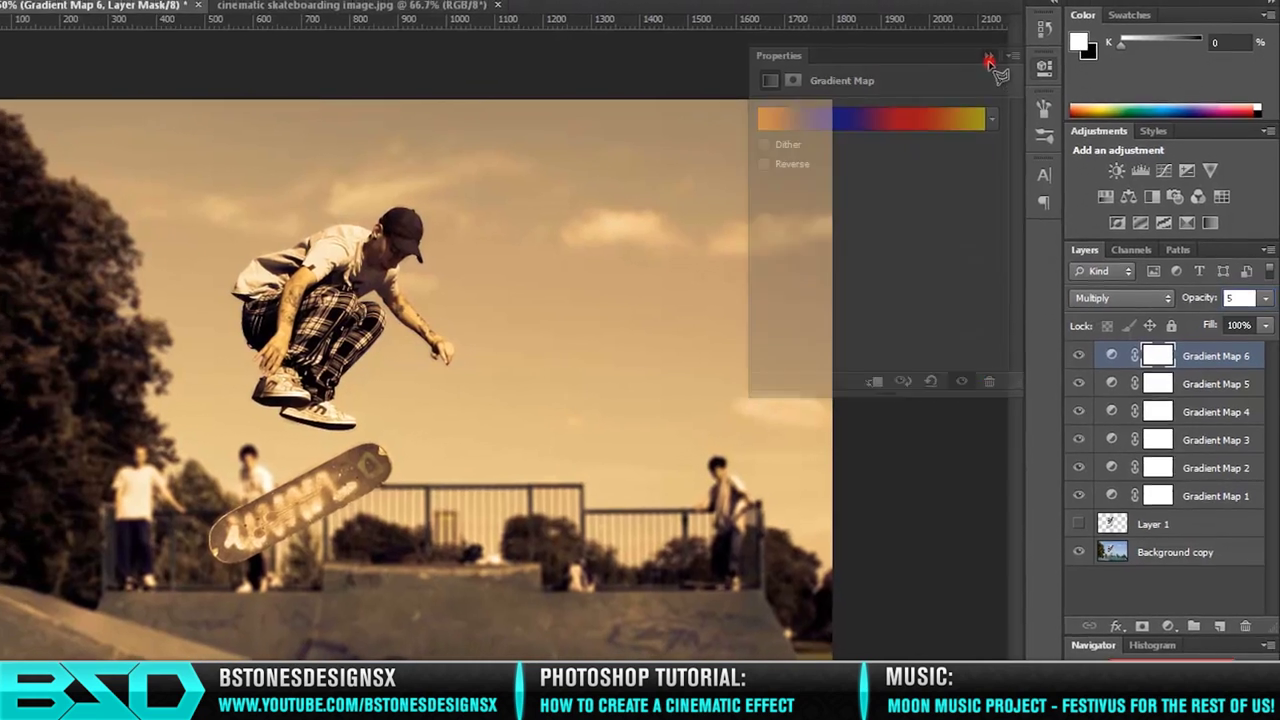
pyautogui.click(988, 60)
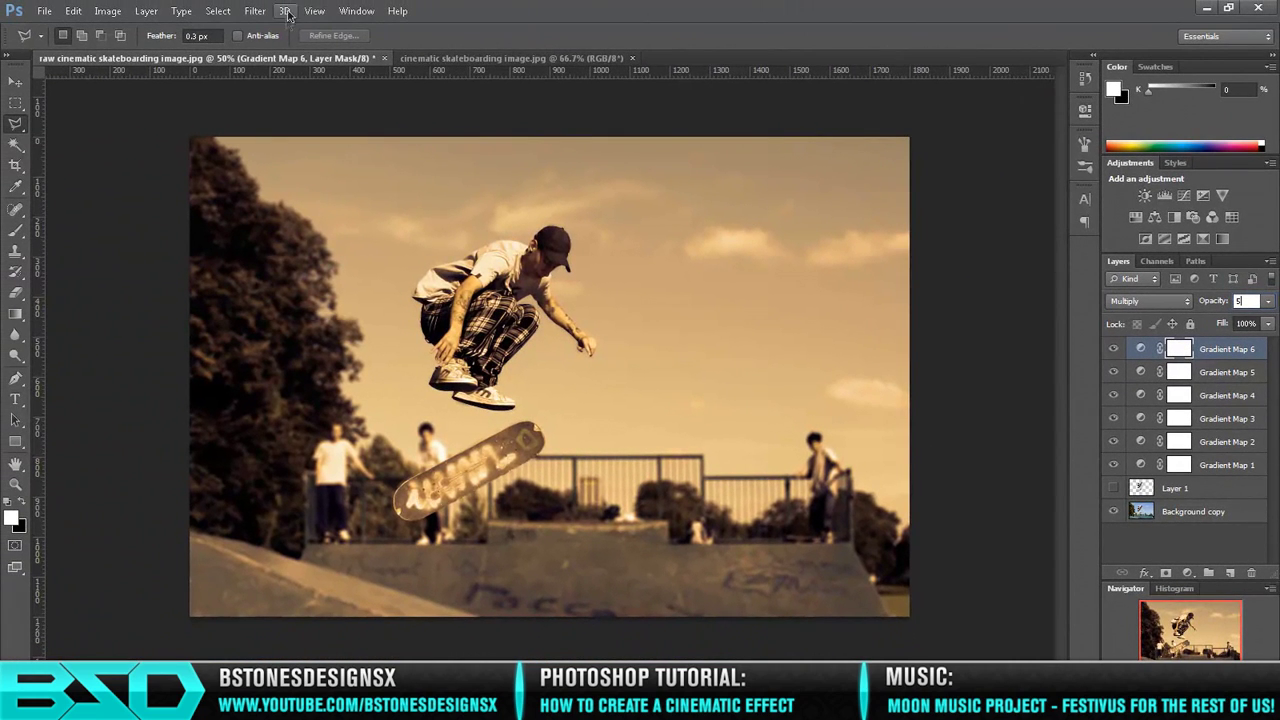
# Step: Open Star-field-5 from FX > Stock Images > Space and Stuff > Stars + Others
pyautogui.click(45, 12)
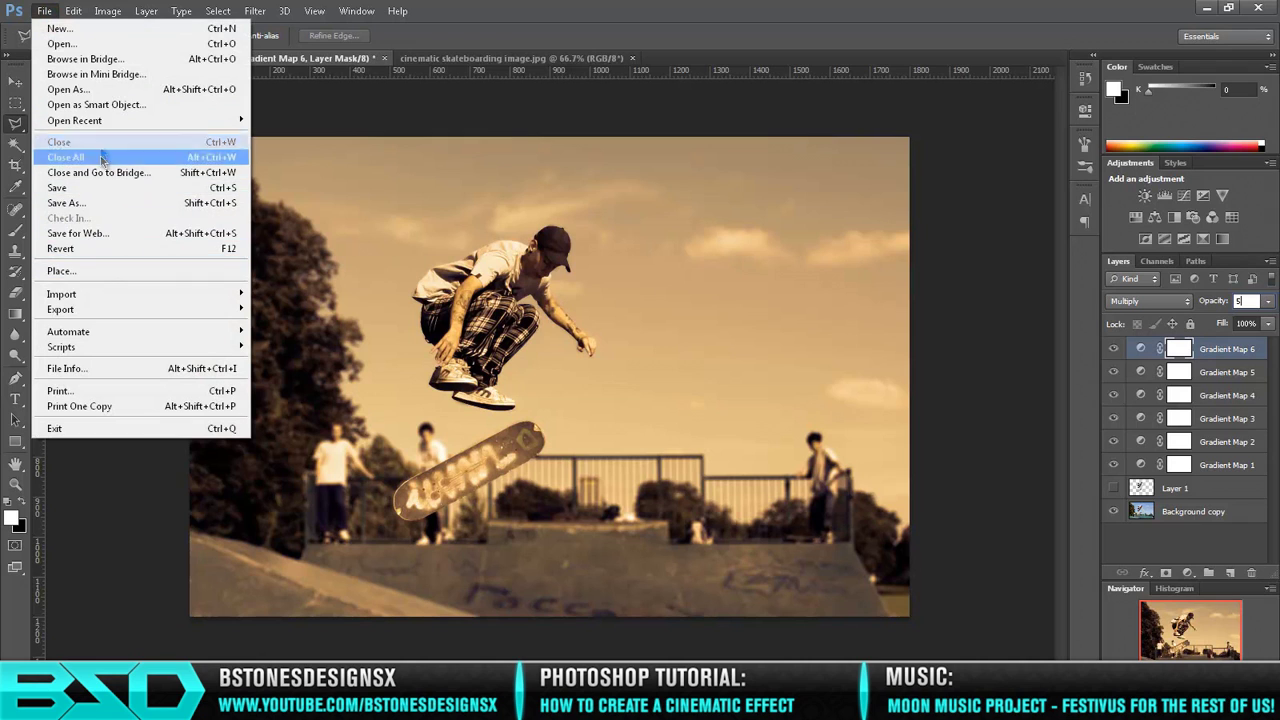
pyautogui.click(85, 44)
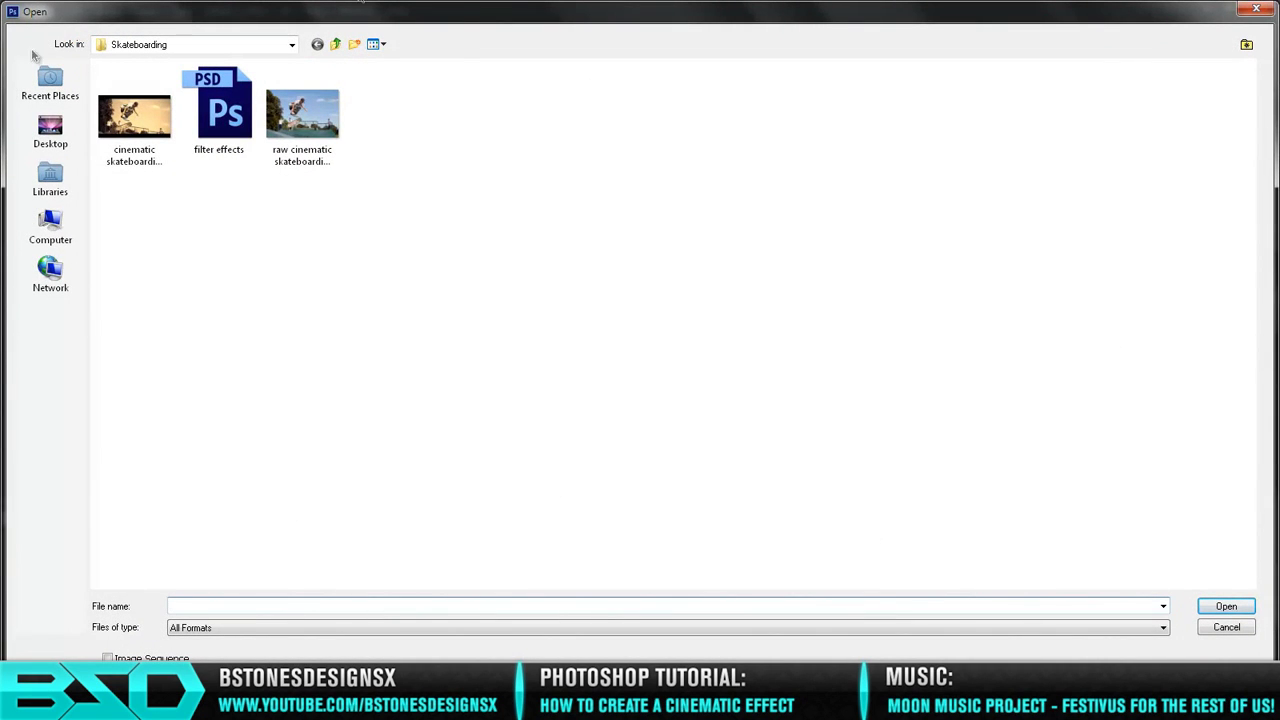
pyautogui.click(335, 44)
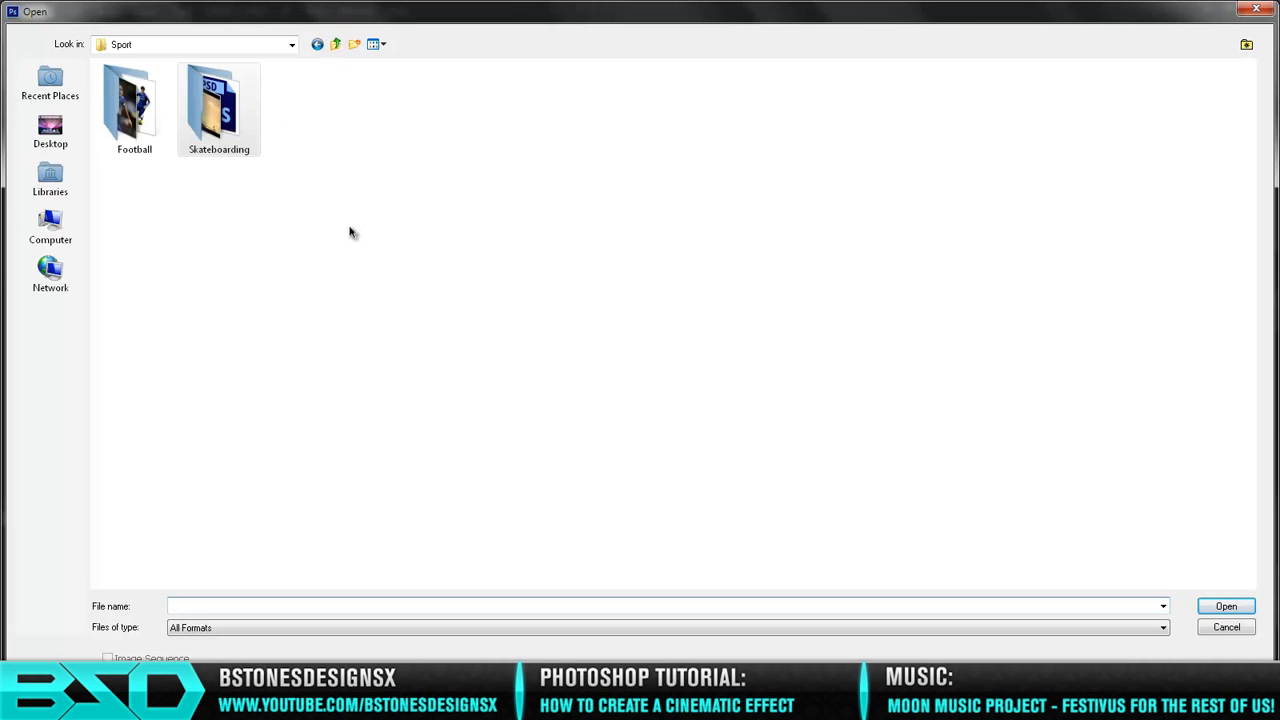
pyautogui.click(336, 44)
pyautogui.click(336, 44)
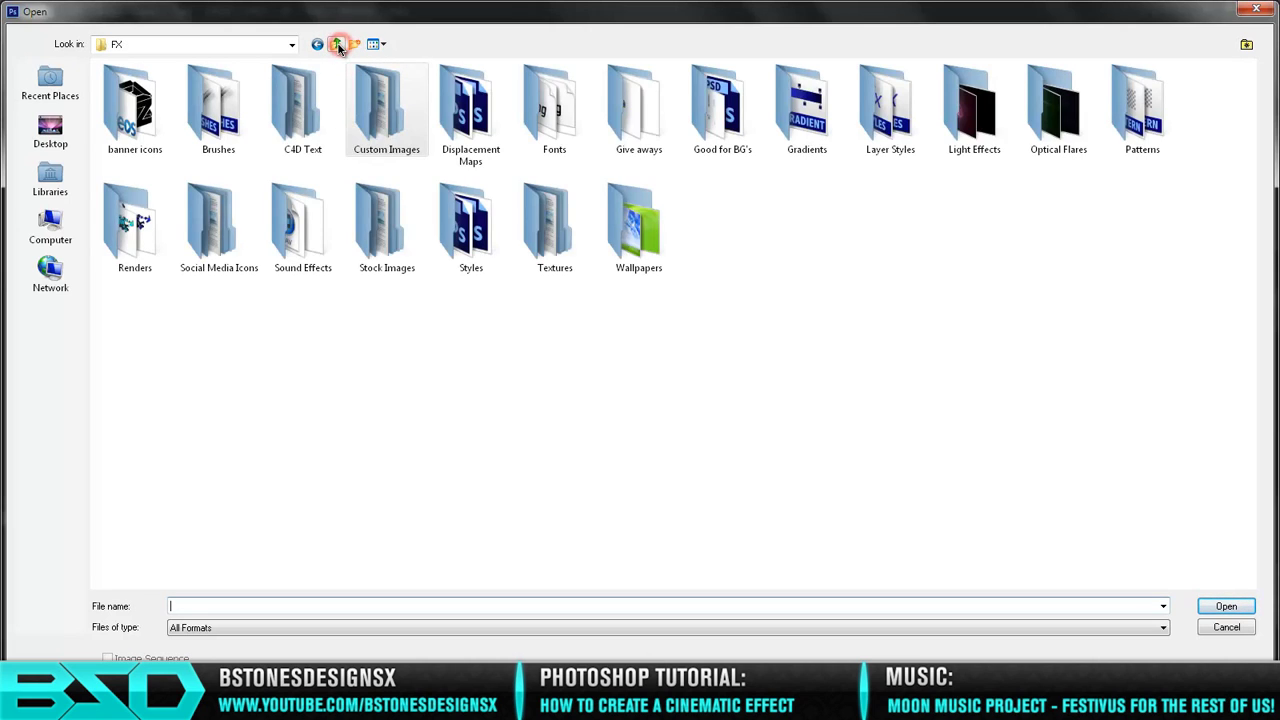
pyautogui.doubleClick(388, 251)
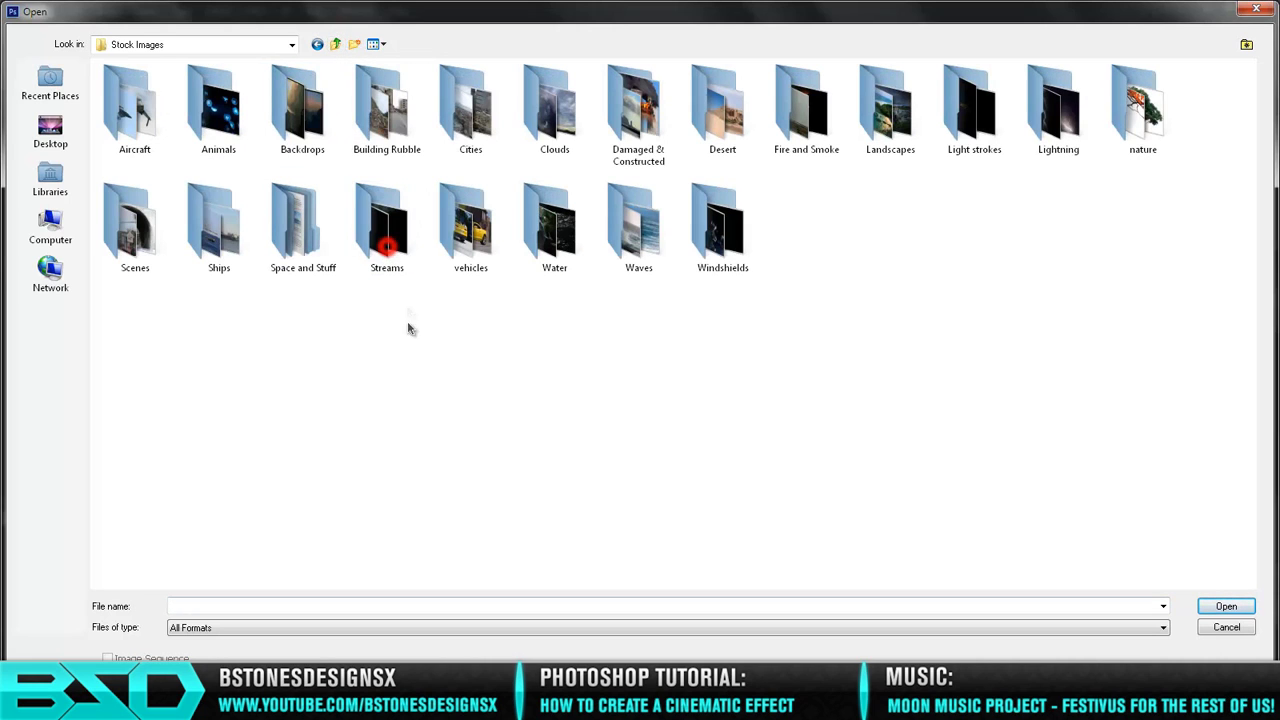
pyautogui.click(251, 241)
pyautogui.doubleClick(292, 246)
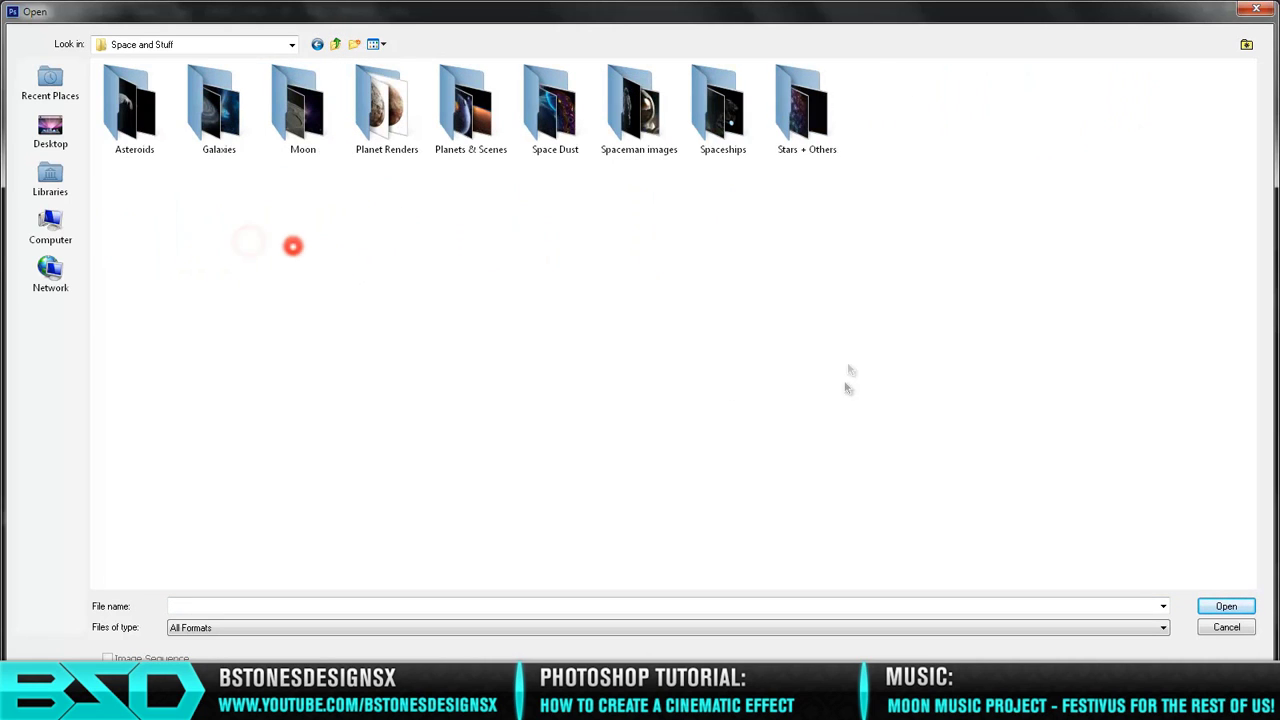
pyautogui.doubleClick(798, 115)
pyautogui.click(234, 236)
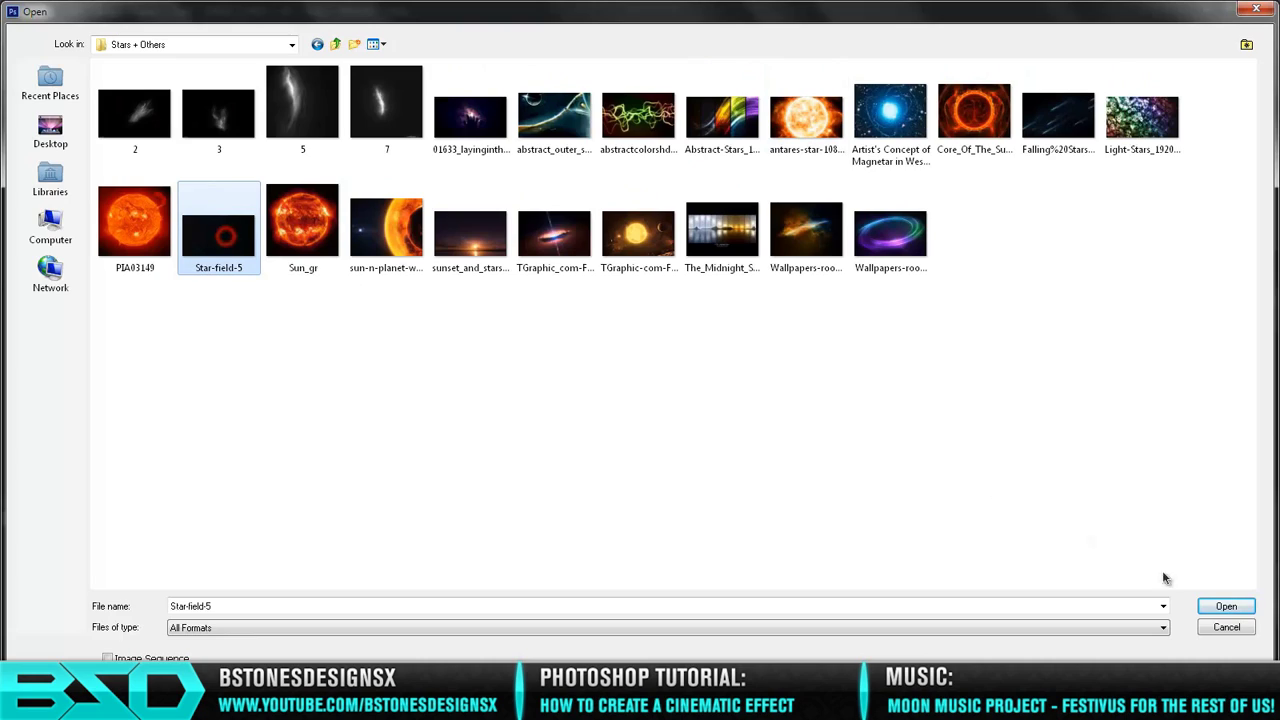
pyautogui.click(1226, 606)
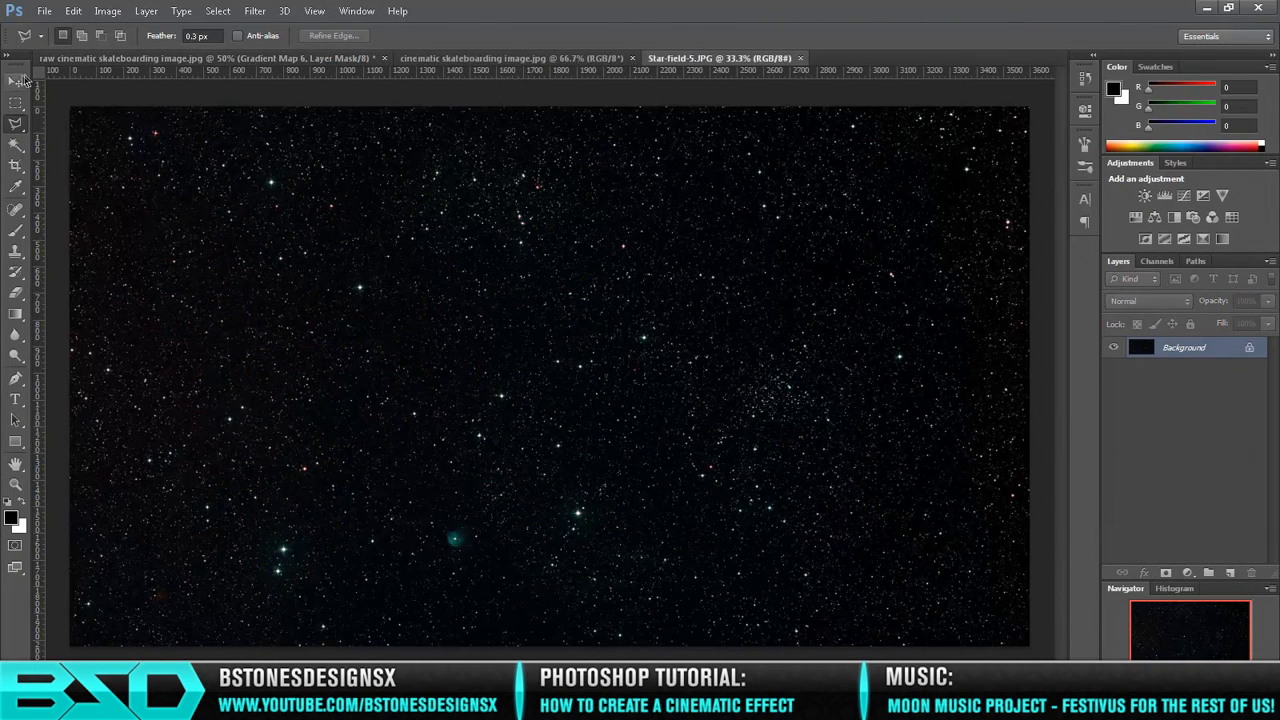
# Step: Drag the star field into the skateboarding document as a new layer
pyautogui.click(18, 80)
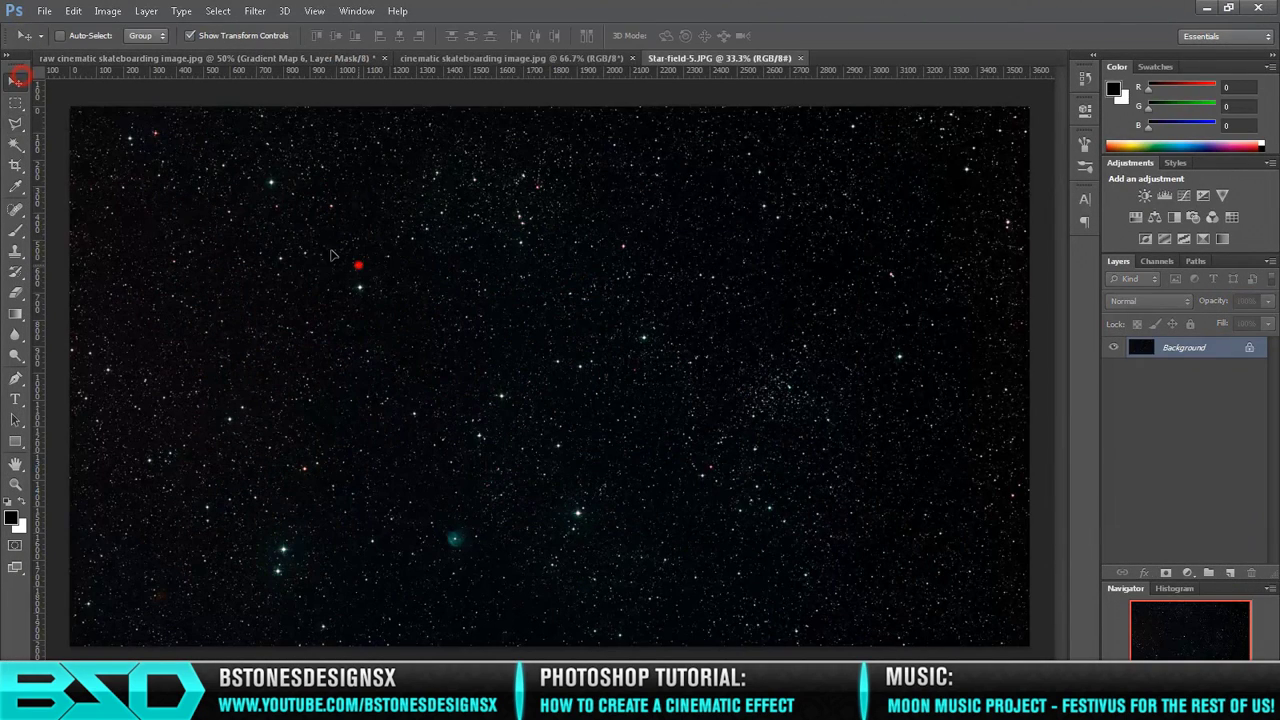
pyautogui.click(230, 58)
pyautogui.moveTo(230, 58); pyautogui.dragTo(780, 415)
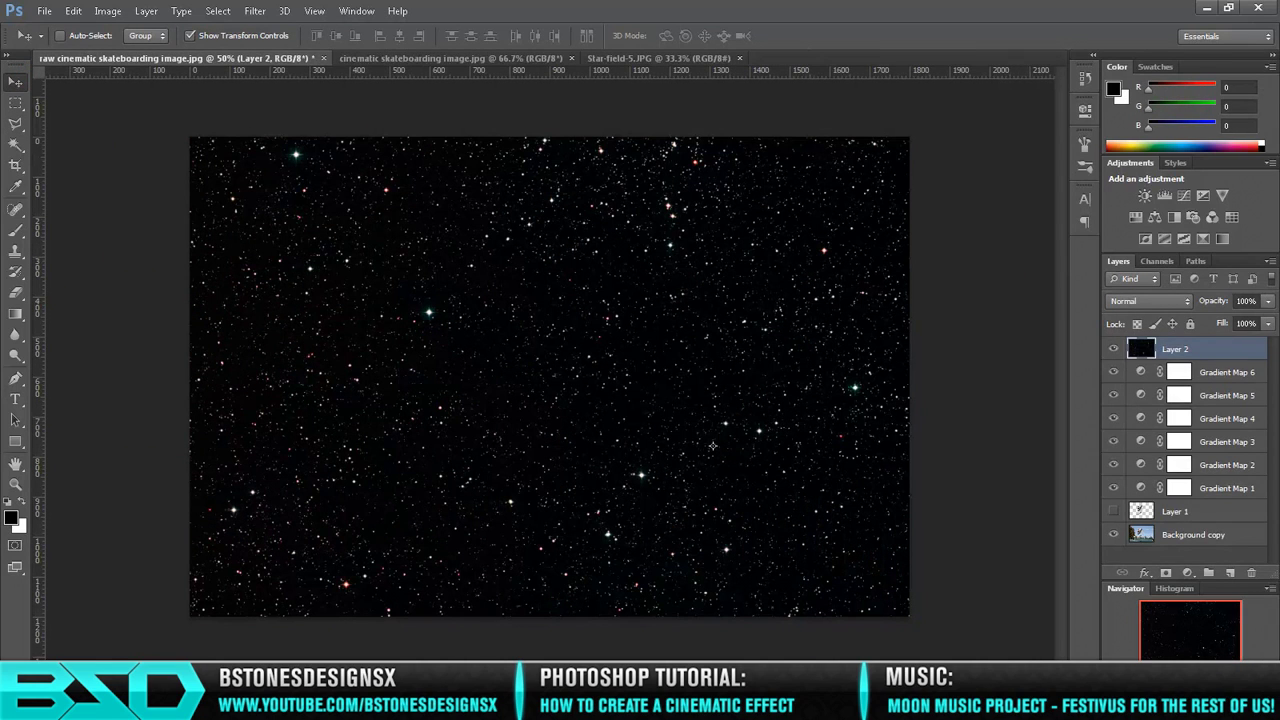
# Step: Scale the star layer down to about canvas size, to roughly 63%
pyautogui.hotkey('ctrl', '-')
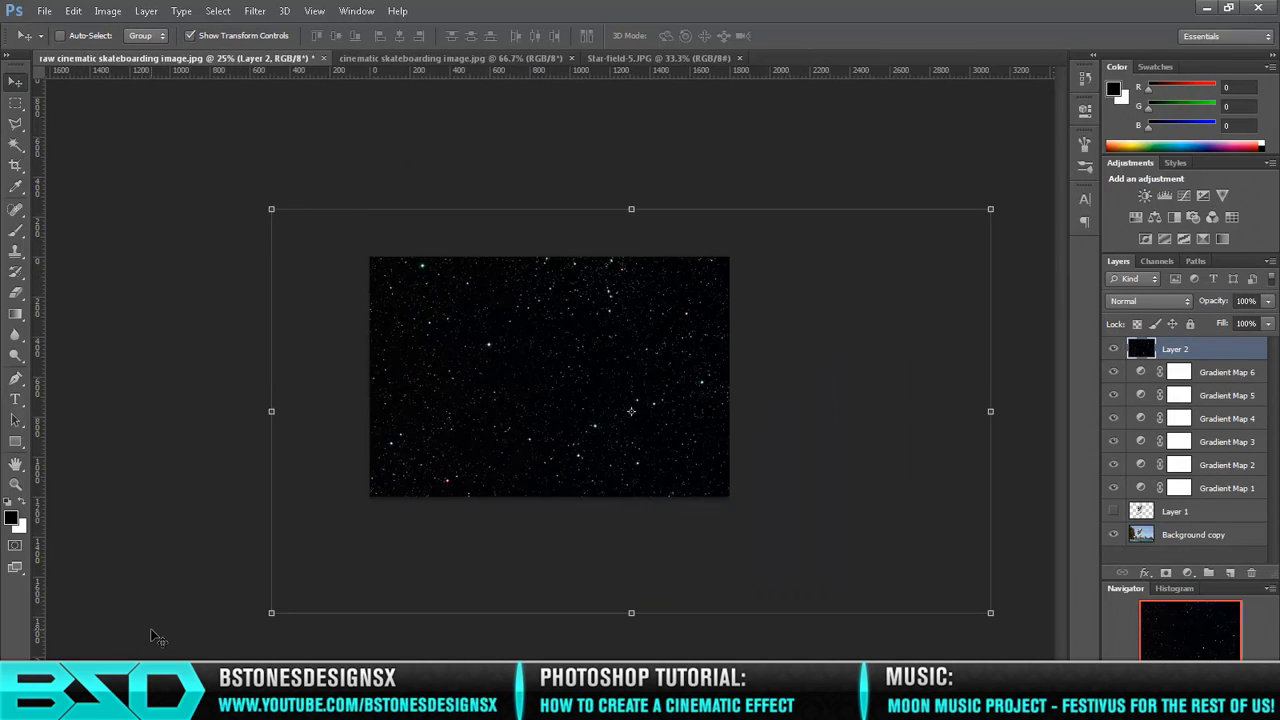
pyautogui.moveTo(272, 208); pyautogui.dragTo(337, 246)
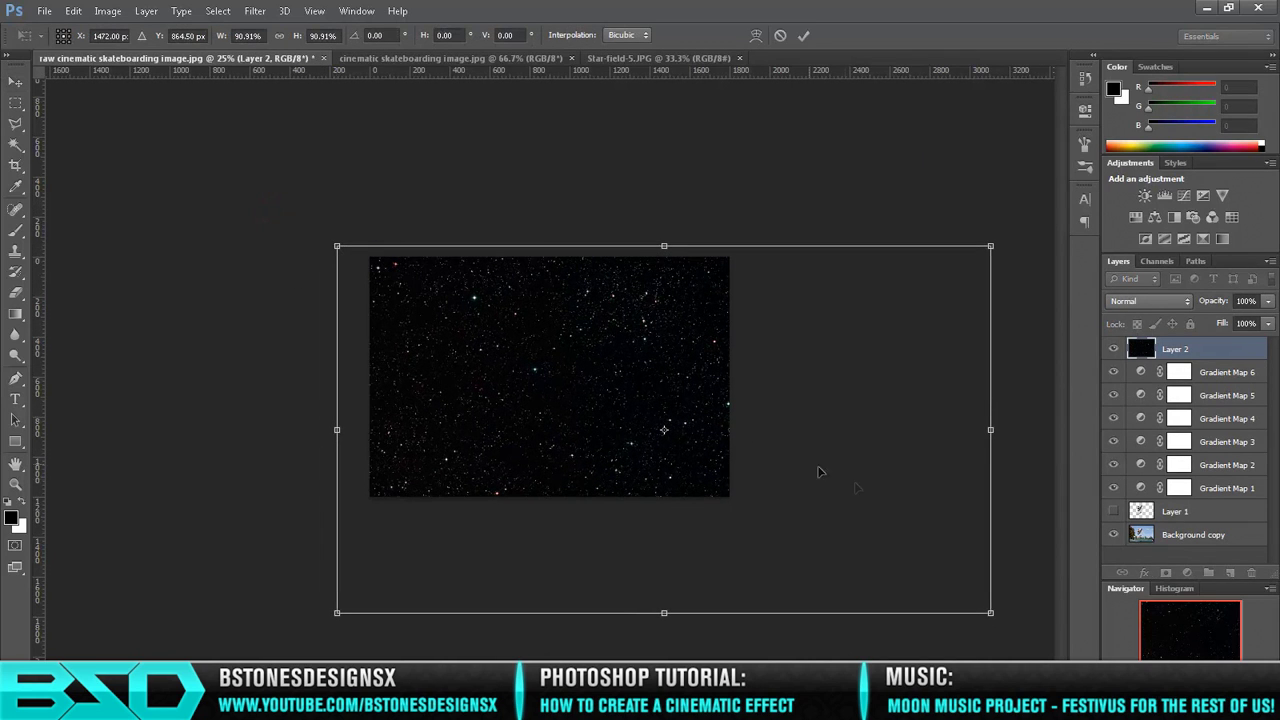
pyautogui.moveTo(980, 617); pyautogui.dragTo(791, 501)
pyautogui.click(804, 36)
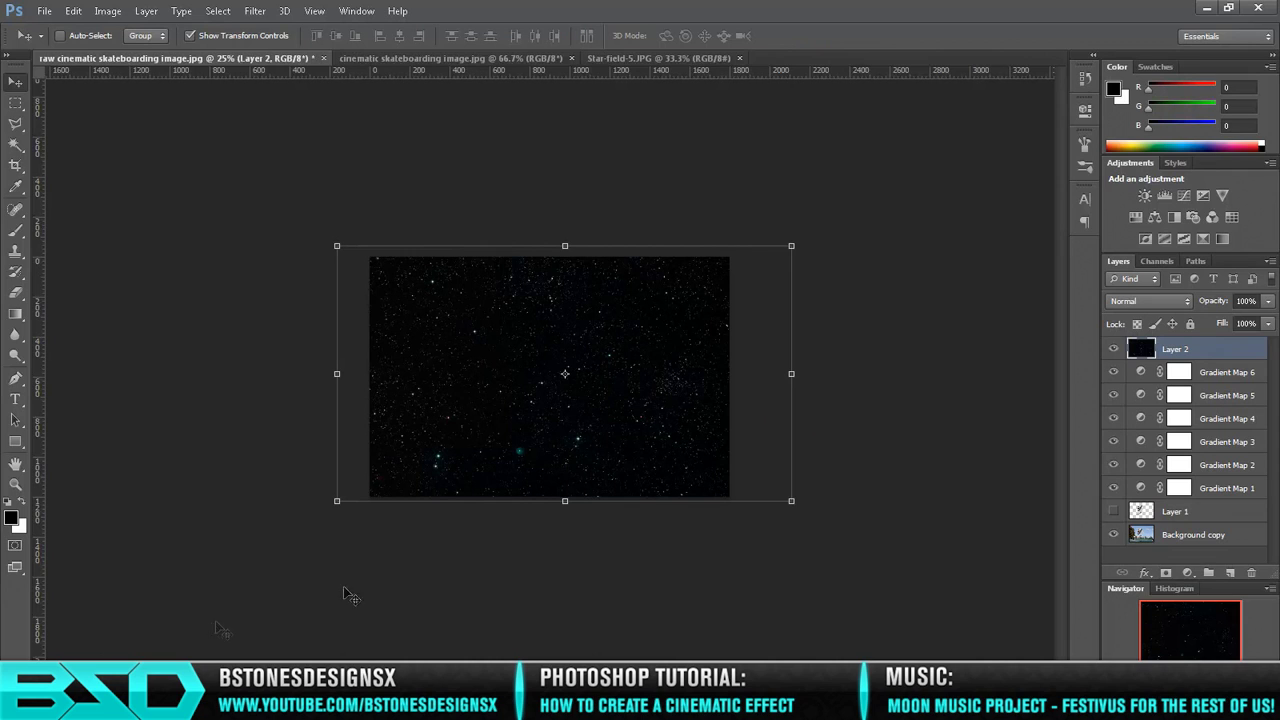
pyautogui.hotkey('ctrl', '+')
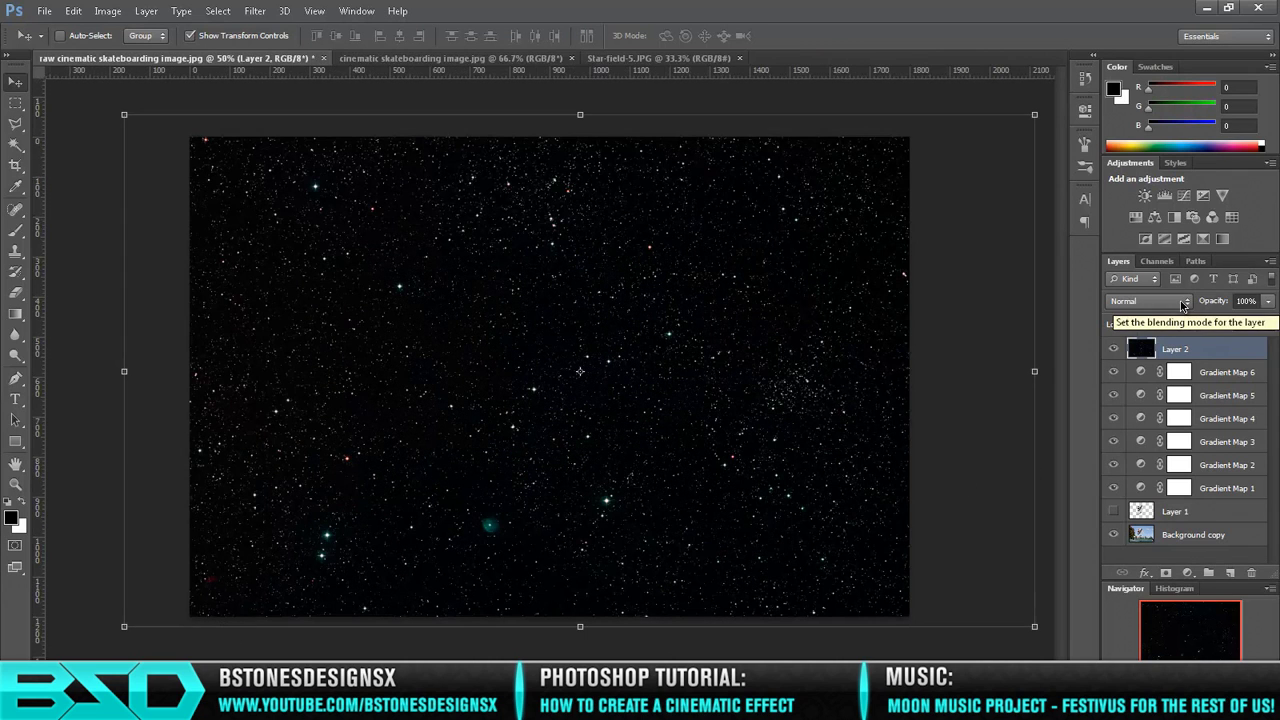
# Step: Blend Layer 2 as Color Dodge at 20% opacity and load Layer 1's skater outline as a selection
pyautogui.click(1181, 303)
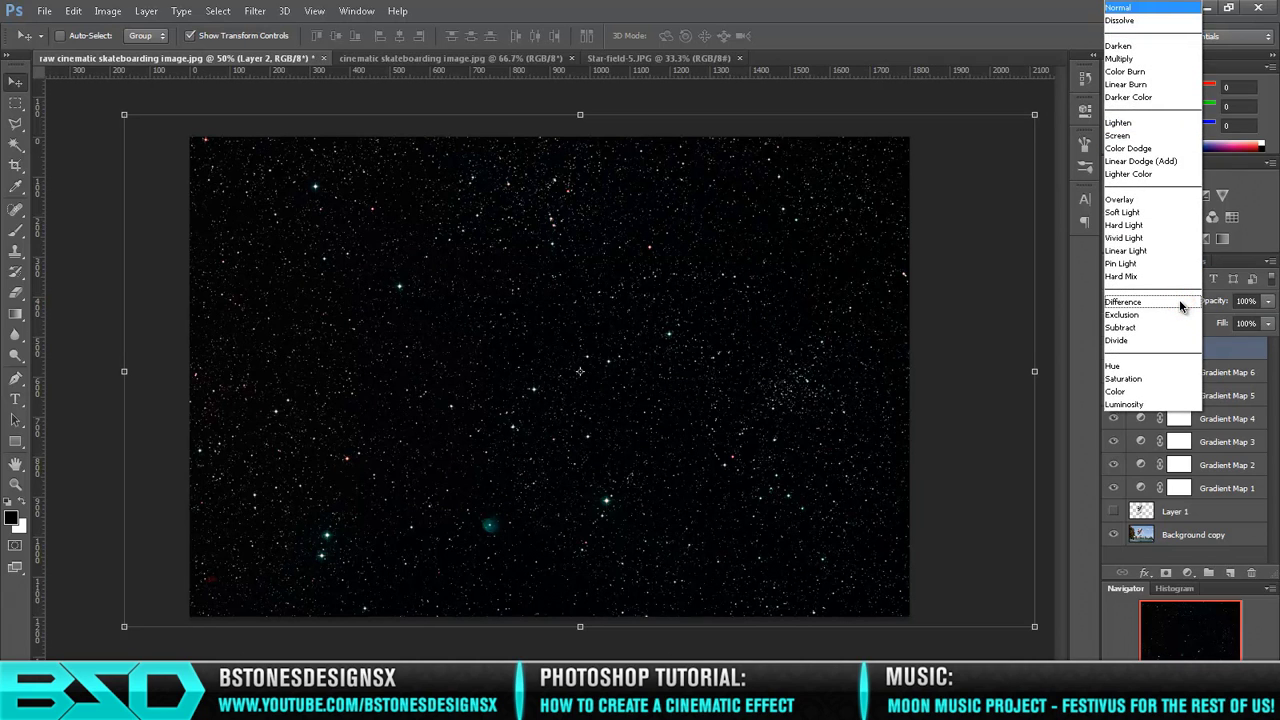
pyautogui.click(1158, 149)
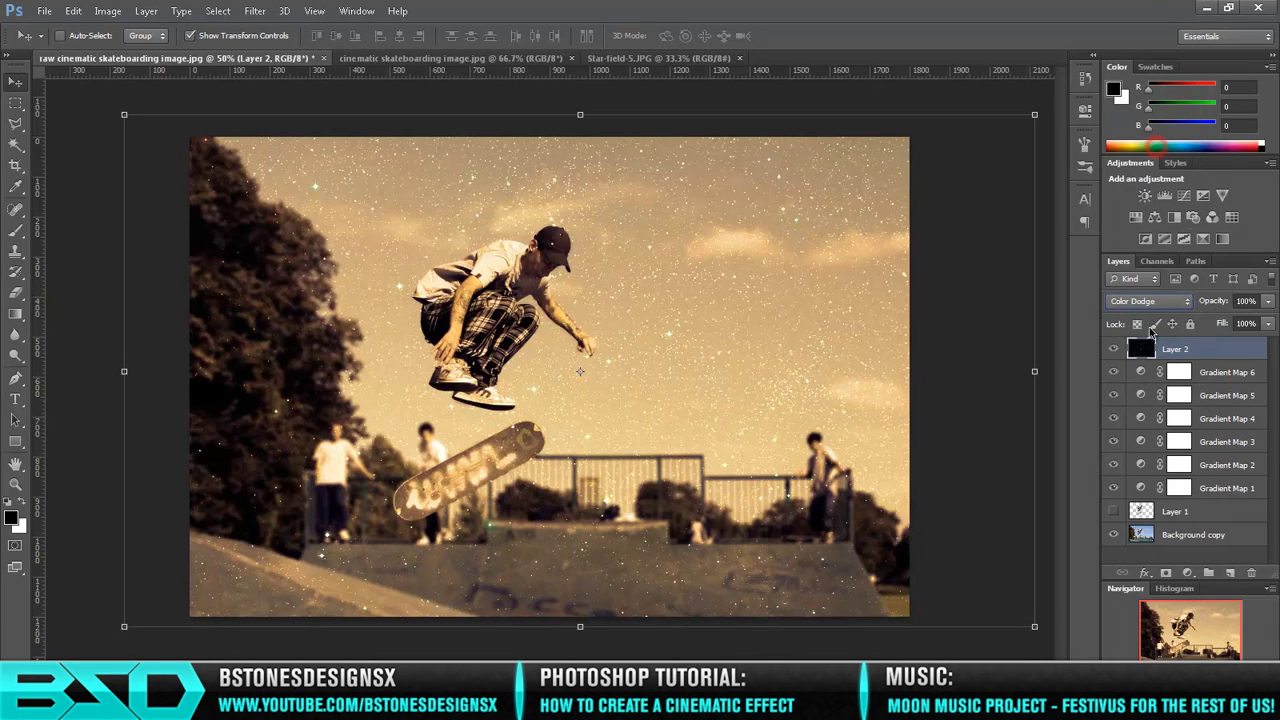
pyautogui.click(1250, 300)
pyautogui.write('20')
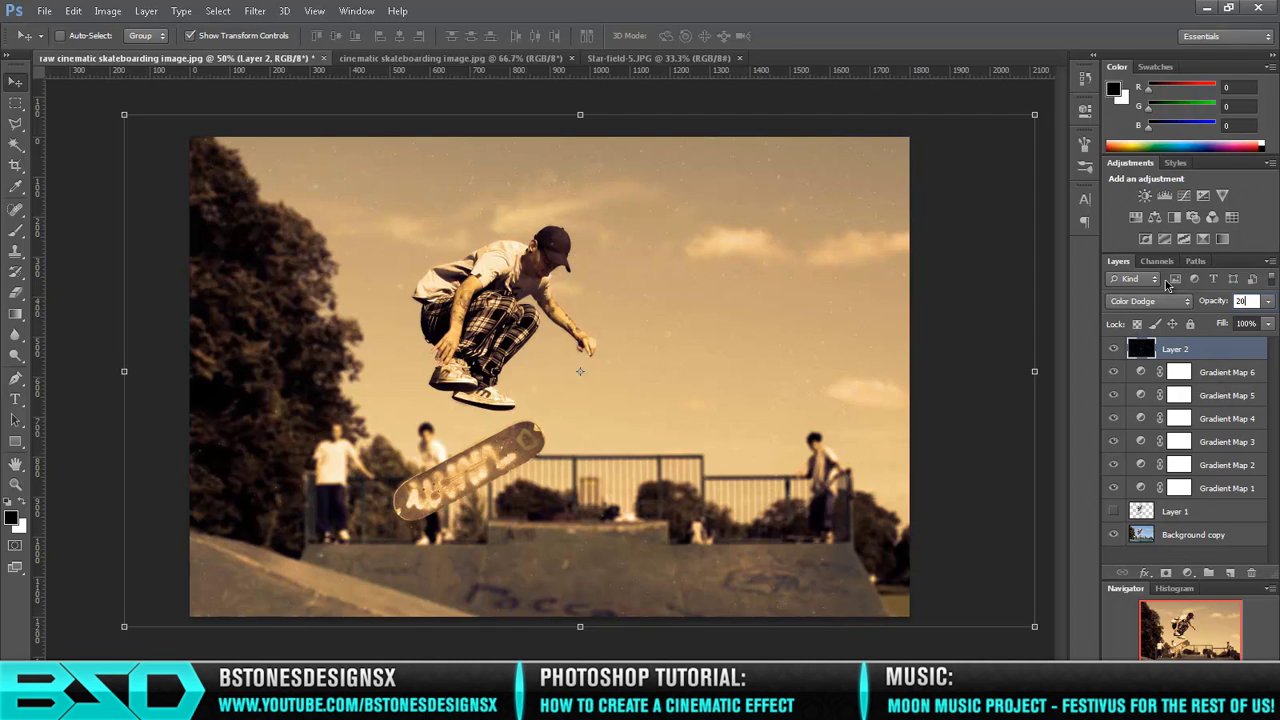
pyautogui.press('Return')
pyautogui.keyDown('ctrl'); pyautogui.click(1141, 513); pyautogui.keyUp('ctrl')
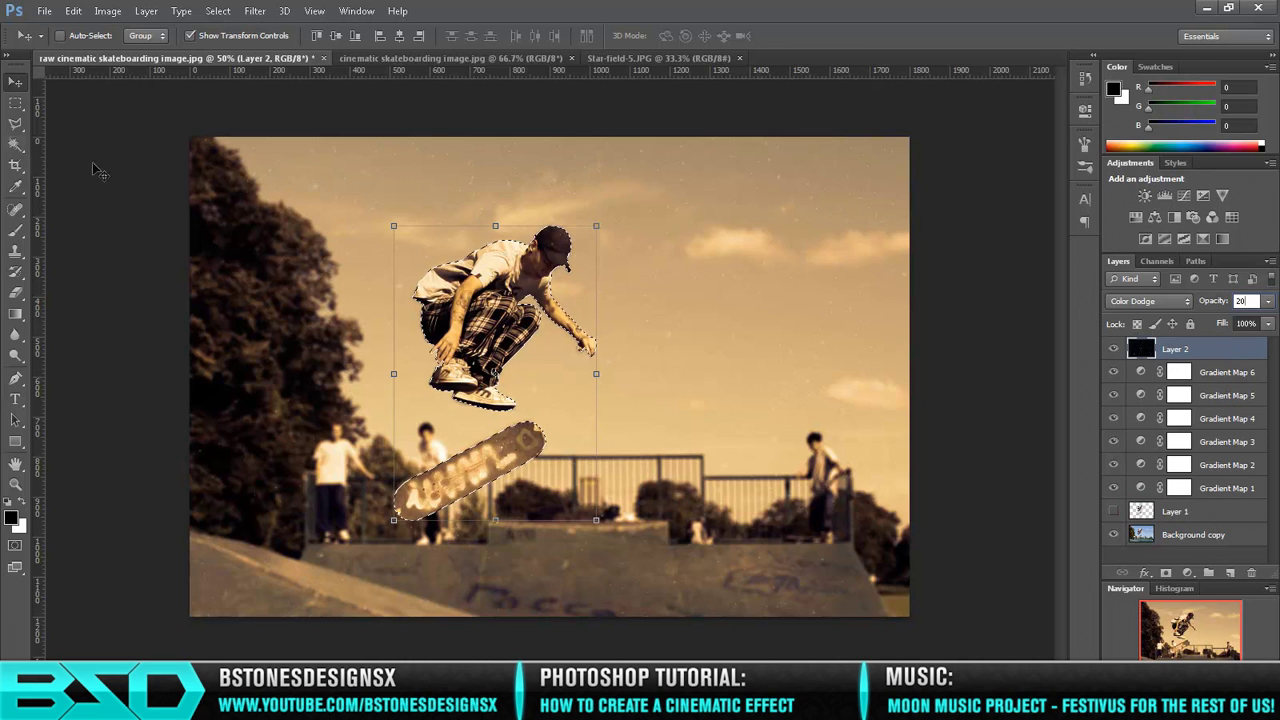
# Step: Fill the skater and board selection on the star layer with Ctrl+Backspace, then deselect
pyautogui.click(15, 103)
pyautogui.rightClick(521, 290)
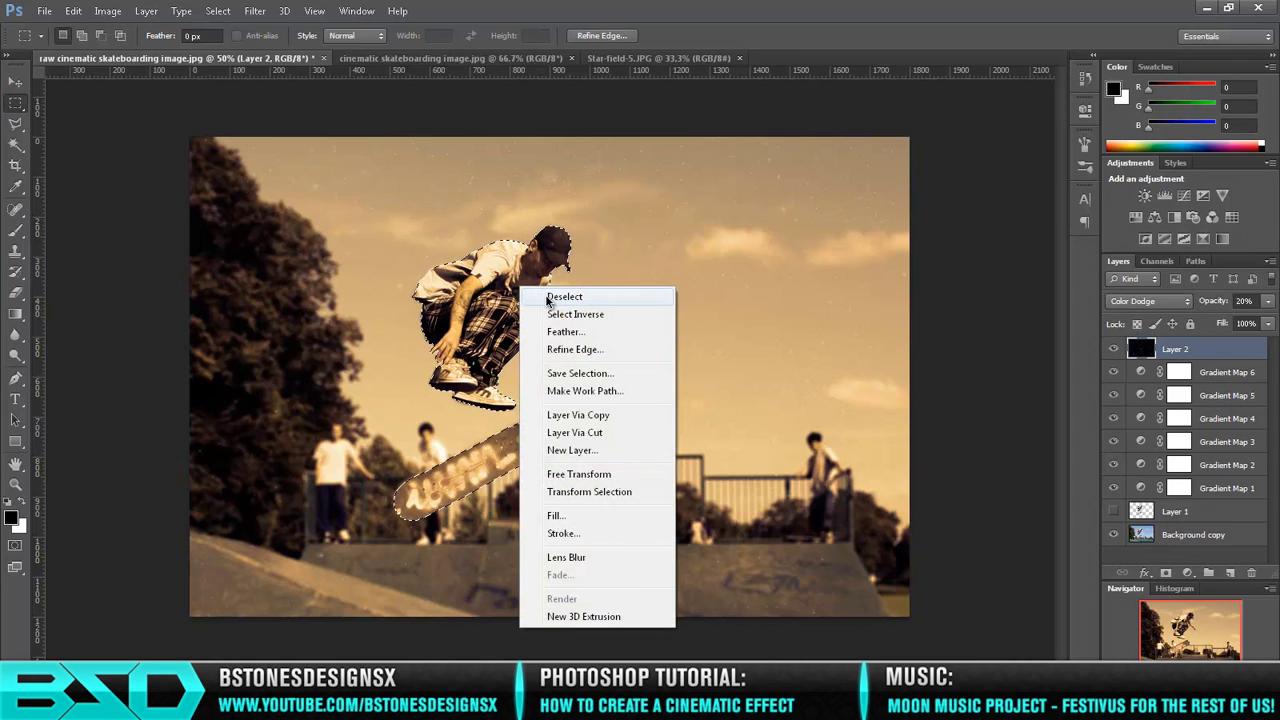
pyautogui.click(771, 30)
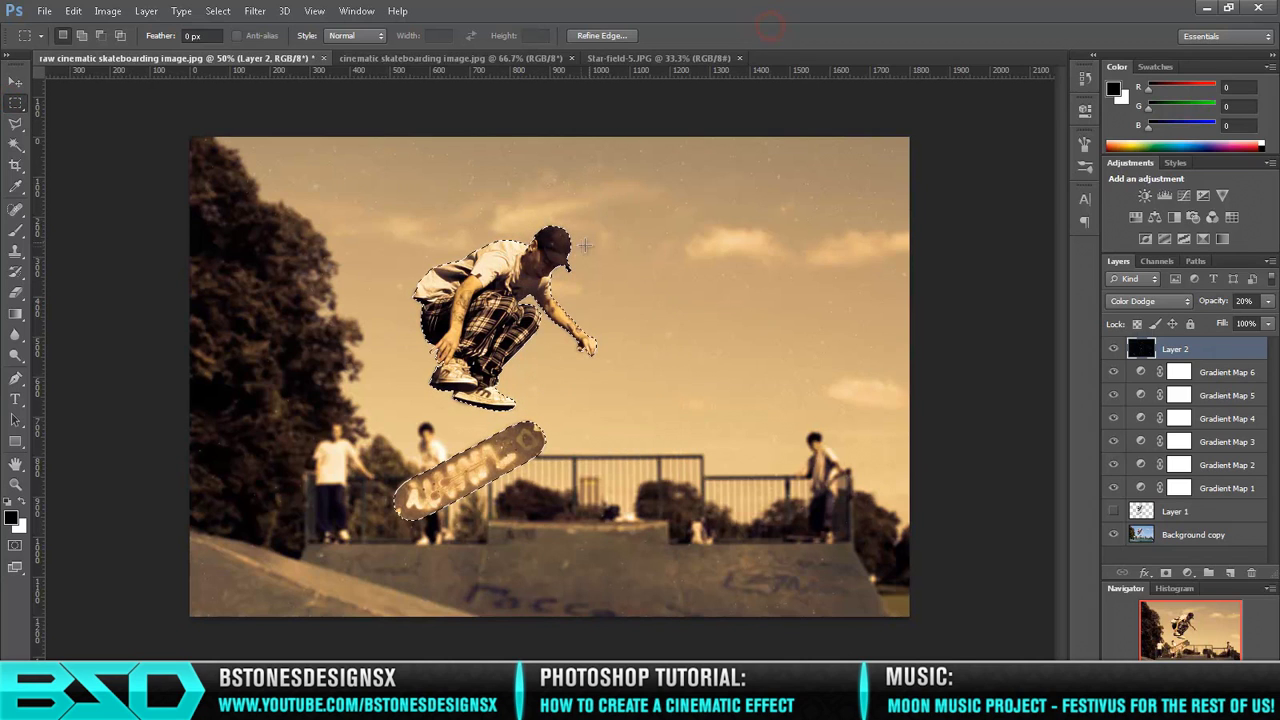
pyautogui.hotkey('ctrl', 'BackSpace')
pyautogui.rightClick(454, 298)
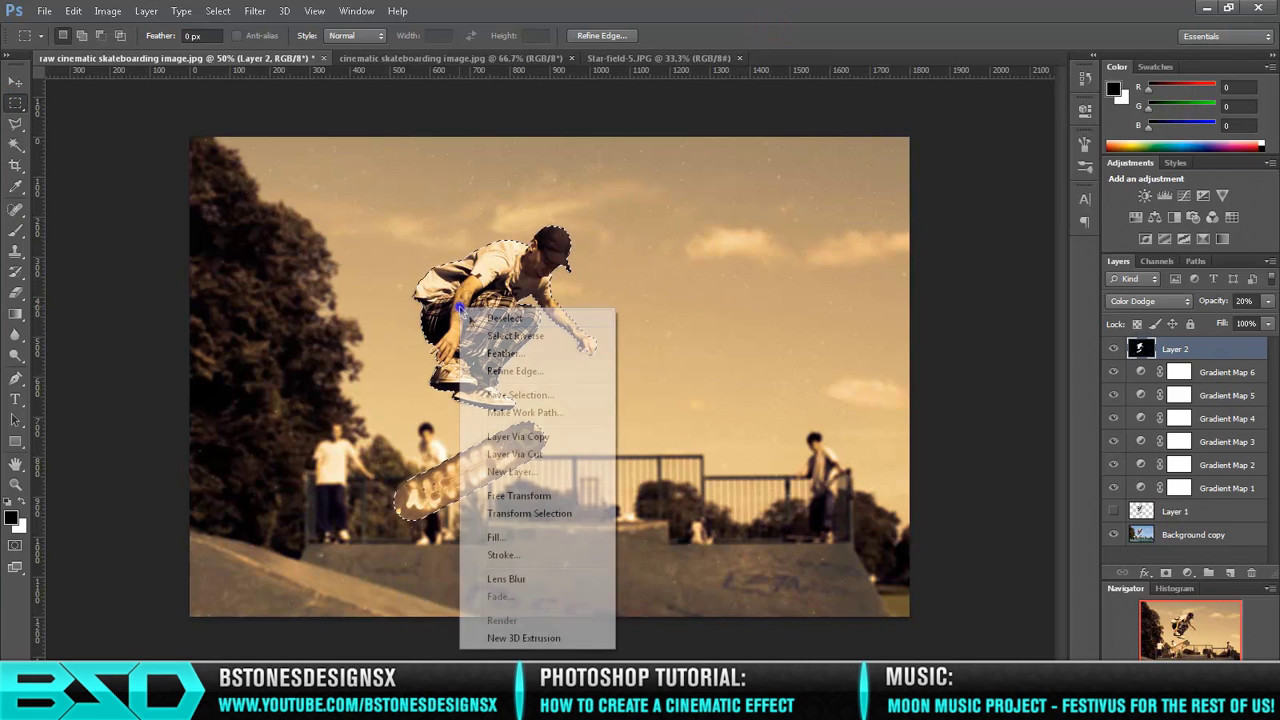
pyautogui.click(510, 315)
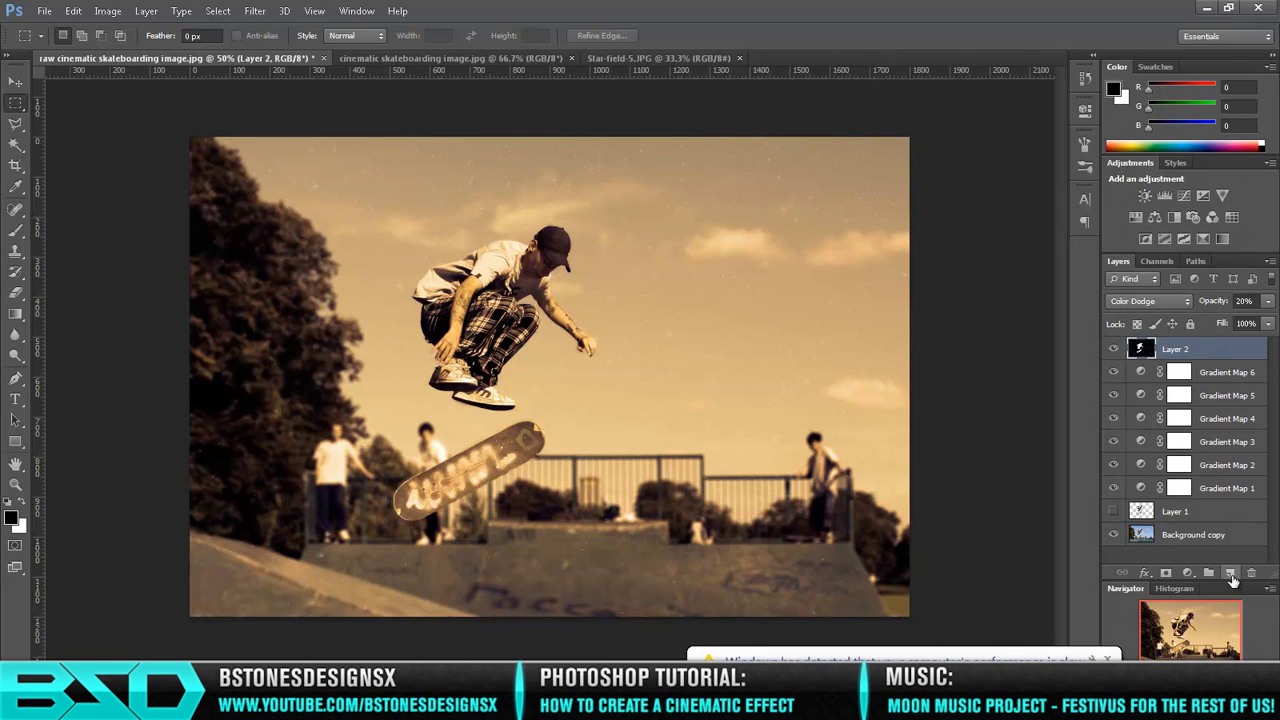
# Step: Add Layer 3 and fill it with the merged image via Apply Image
pyautogui.click(1231, 574)
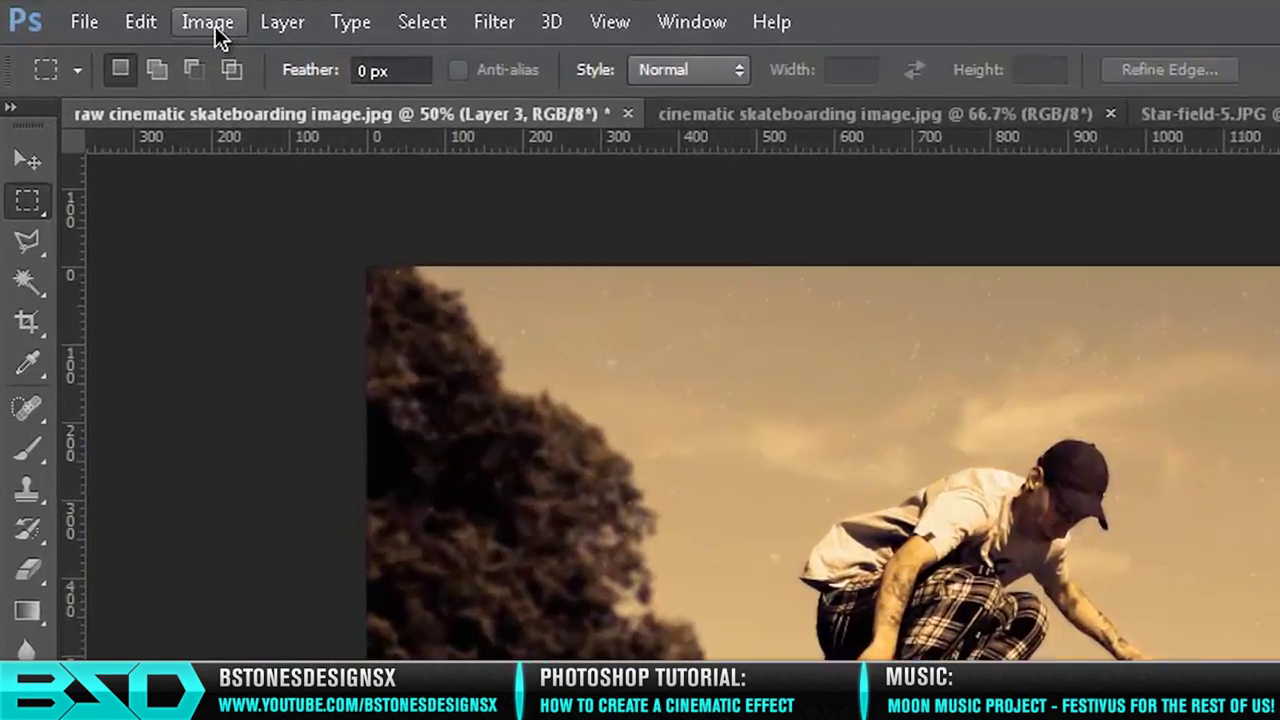
pyautogui.click(107, 11)
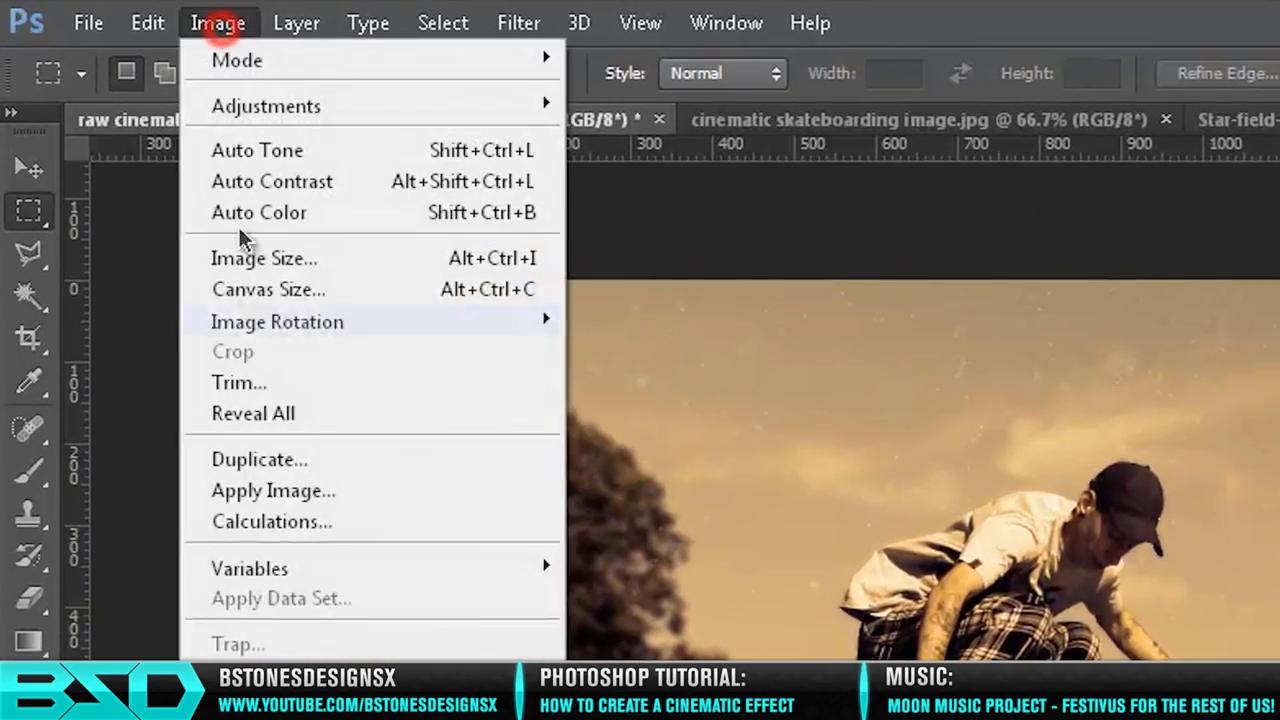
pyautogui.click(262, 490)
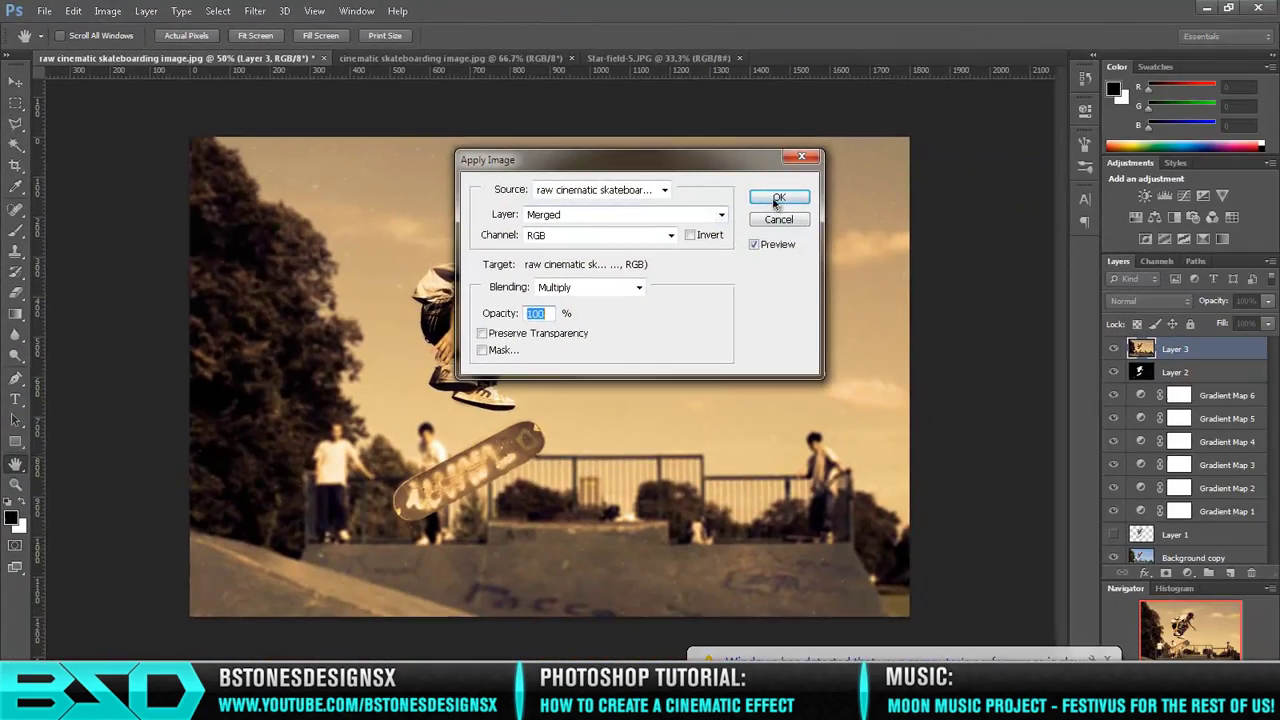
pyautogui.click(778, 199)
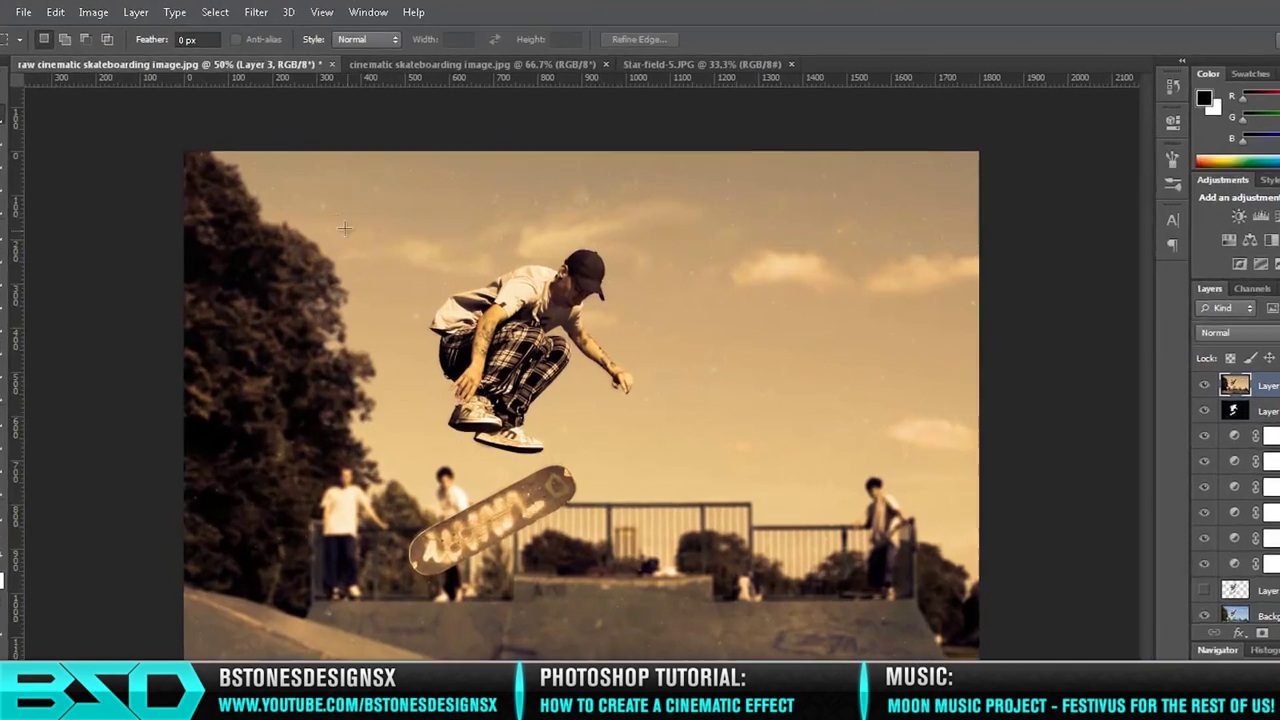
# Step: Apply Sharpen Edges to the merged layer
pyautogui.click(256, 12)
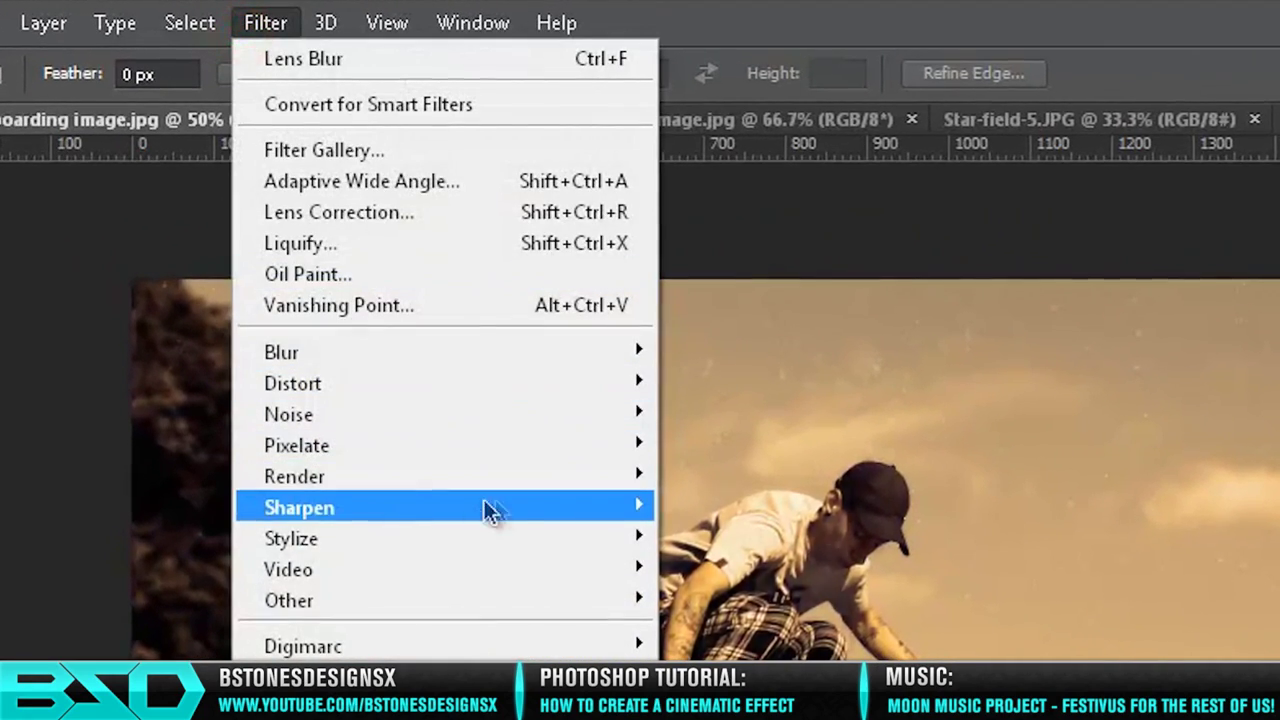
pyautogui.moveTo(484, 500)
pyautogui.click(705, 537)
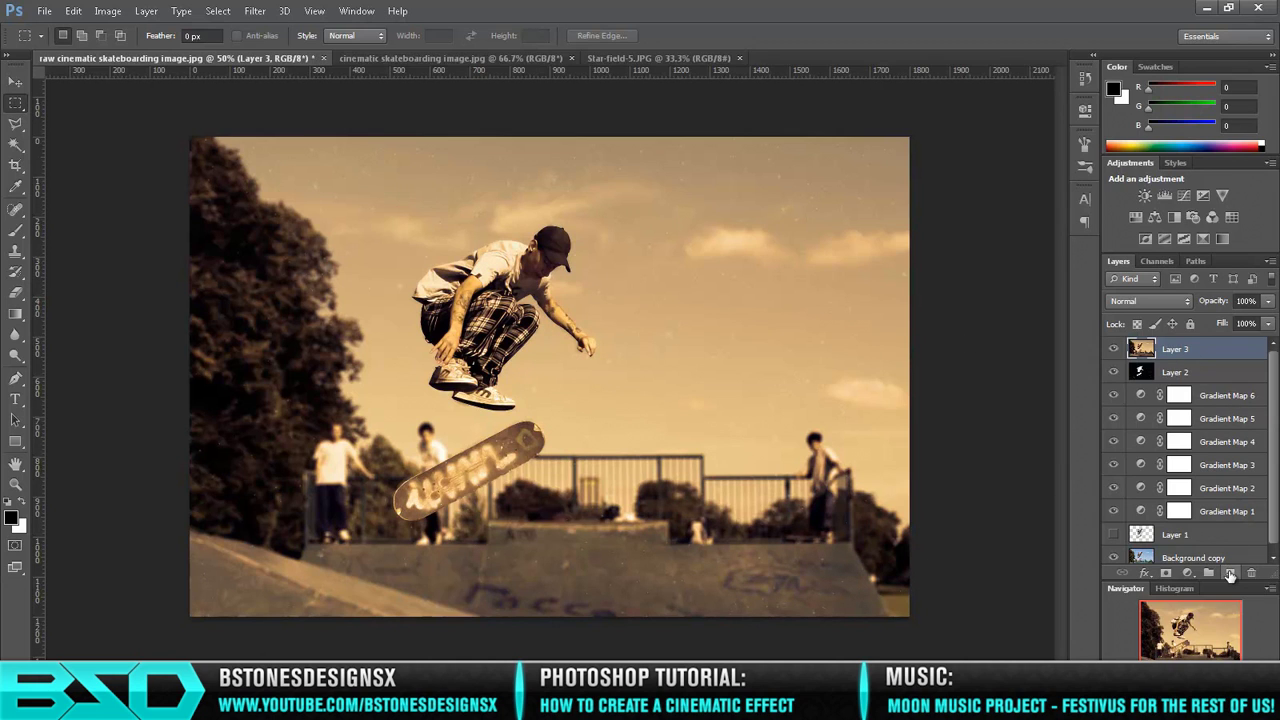
# Step: Add a new Layer 4 and fill it with a merged copy via Apply Image
pyautogui.click(1230, 574)
pyautogui.click(109, 11)
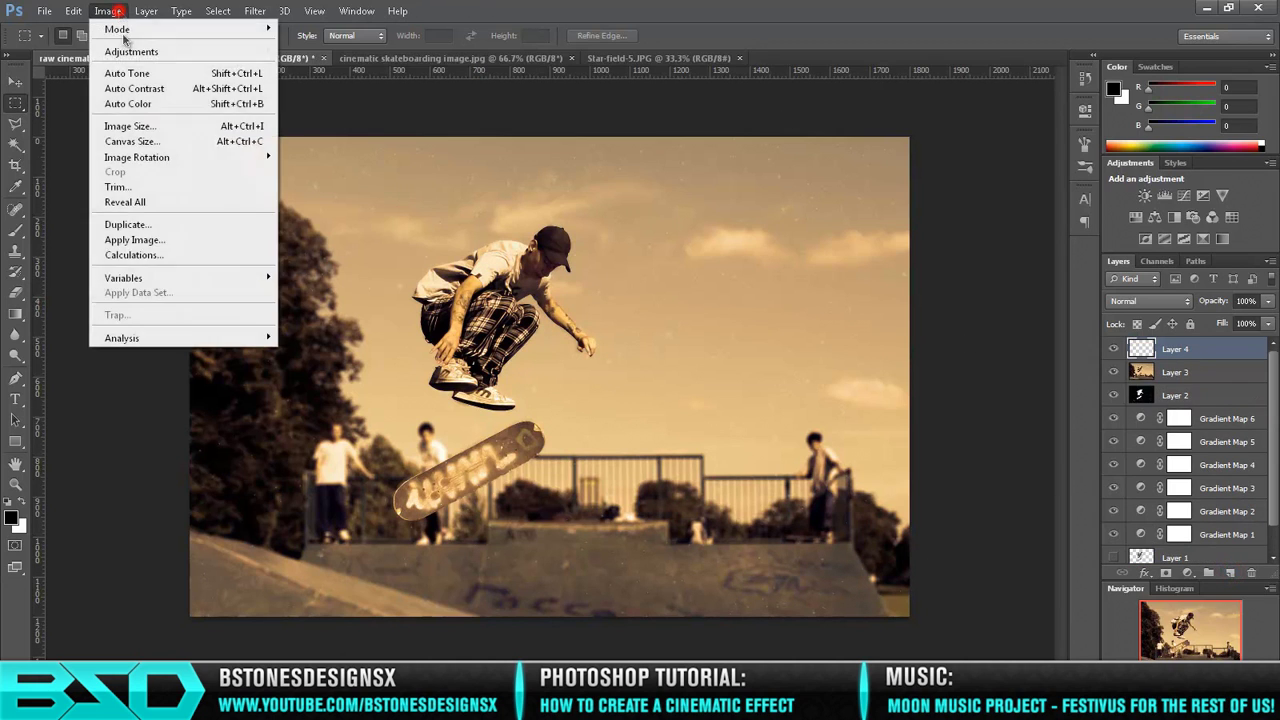
pyautogui.click(134, 240)
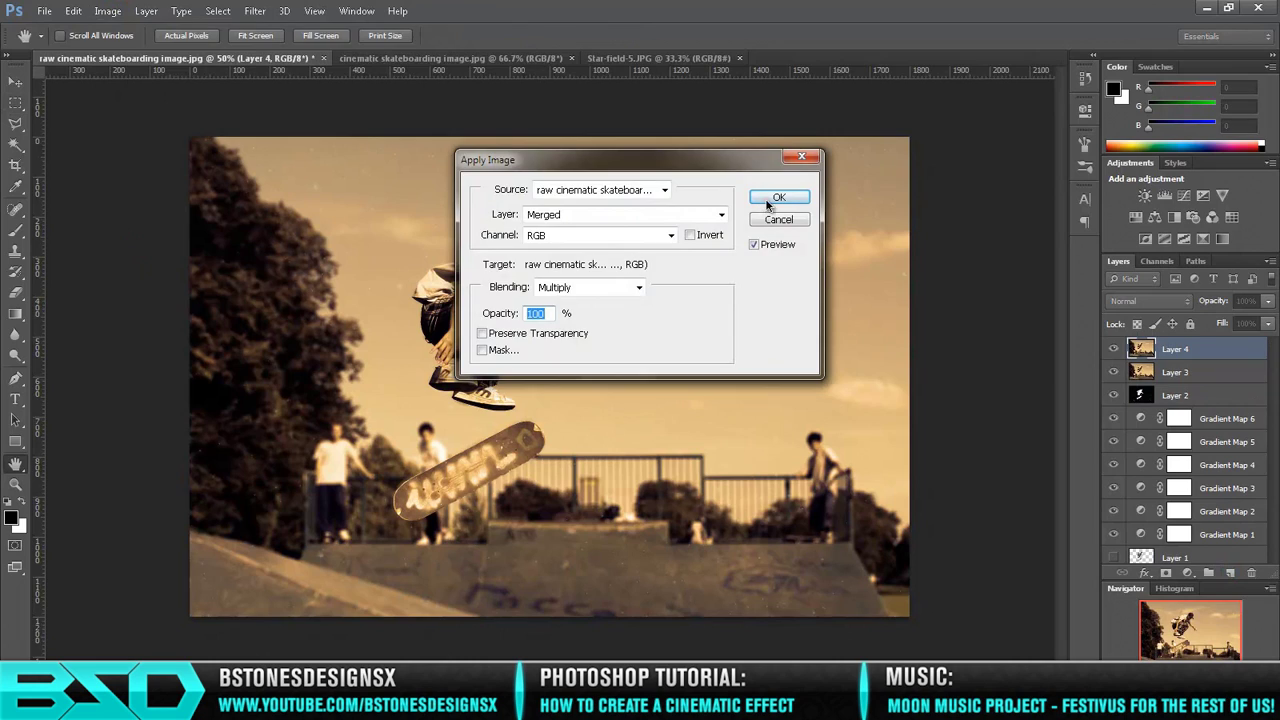
pyautogui.click(778, 198)
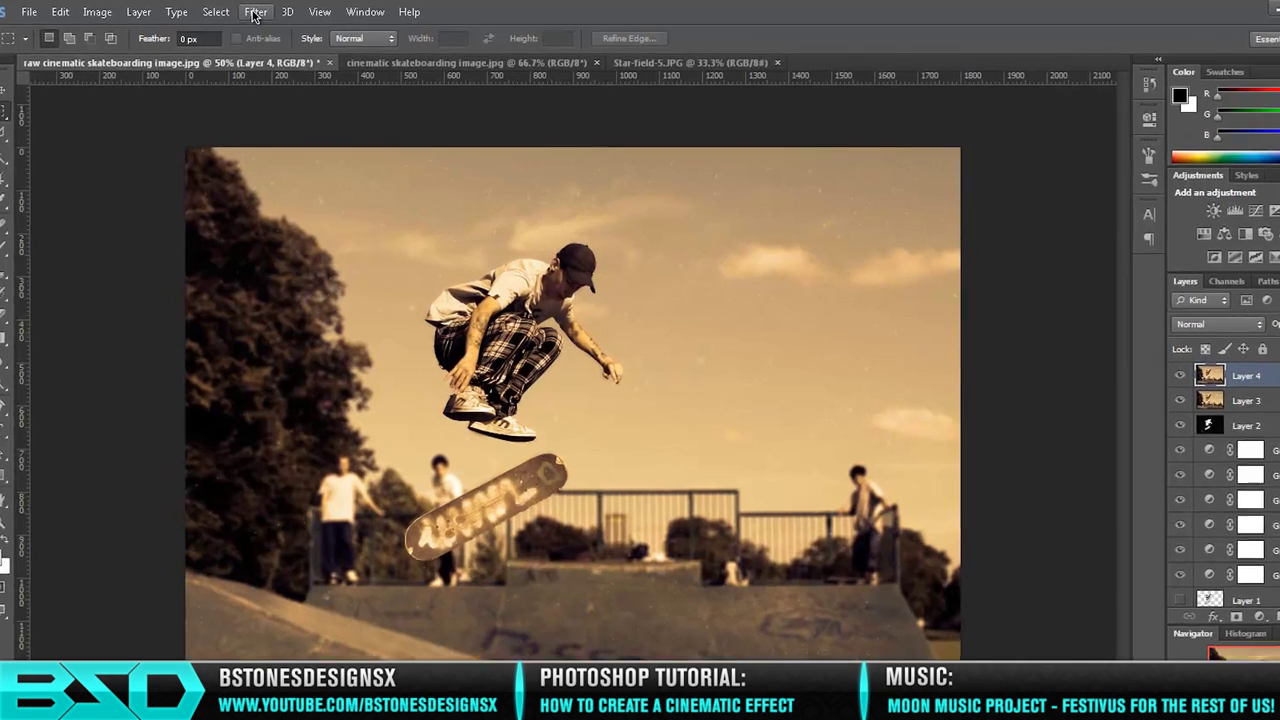
# Step: Open Lighting Effects and enlarge the spot light's area and length
pyautogui.click(254, 11)
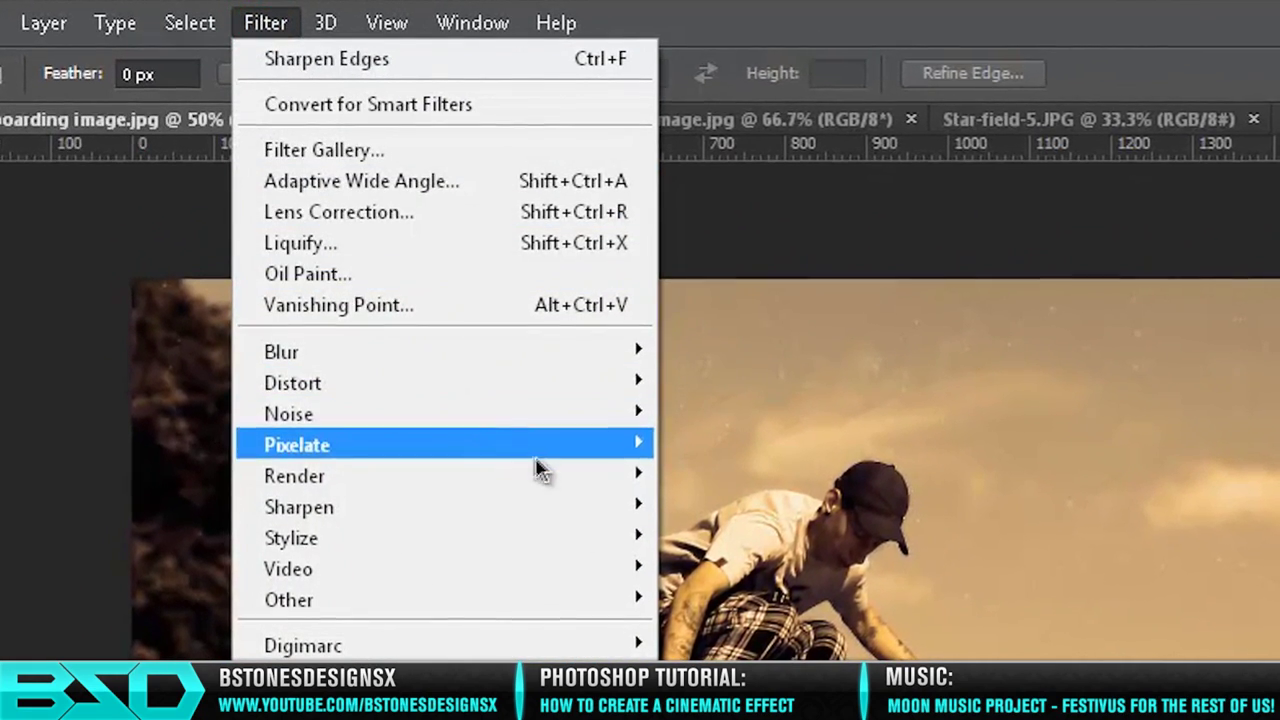
pyautogui.moveTo(480, 337)
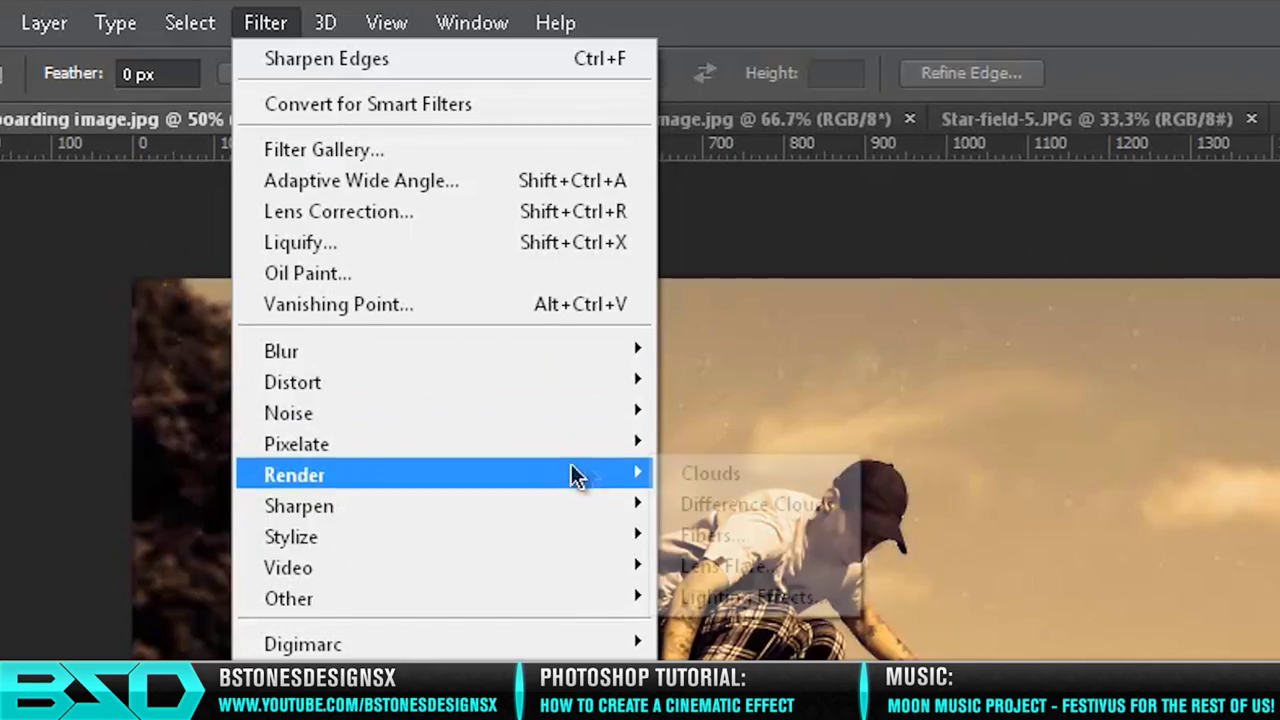
pyautogui.click(748, 598)
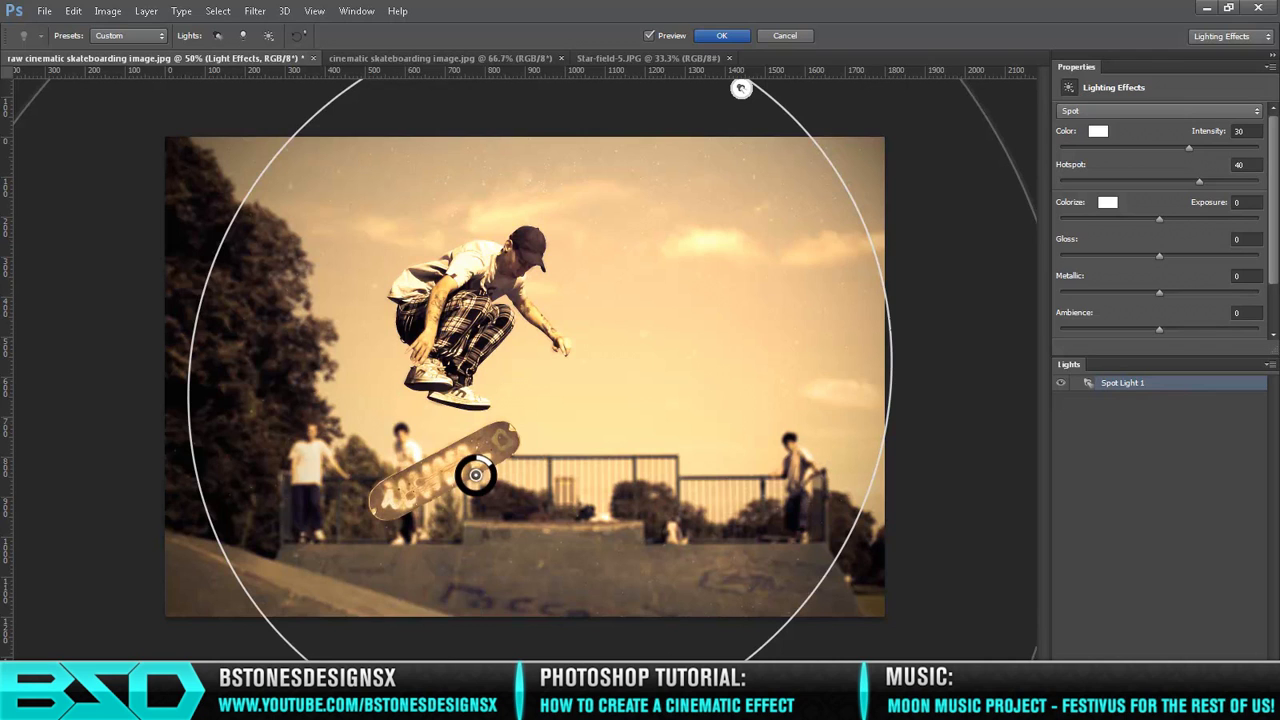
pyautogui.hotkey('ctrl', '-')
pyautogui.hotkey('ctrl', '-')
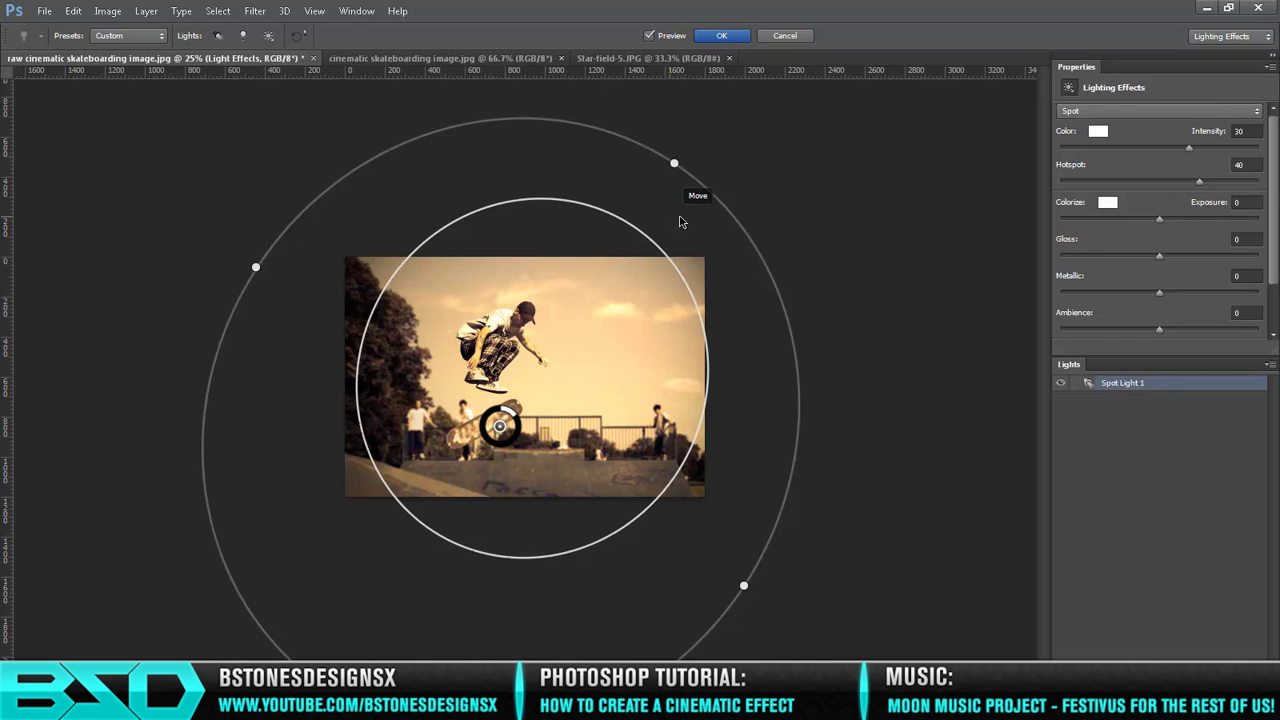
pyautogui.moveTo(746, 586); pyautogui.dragTo(771, 601)
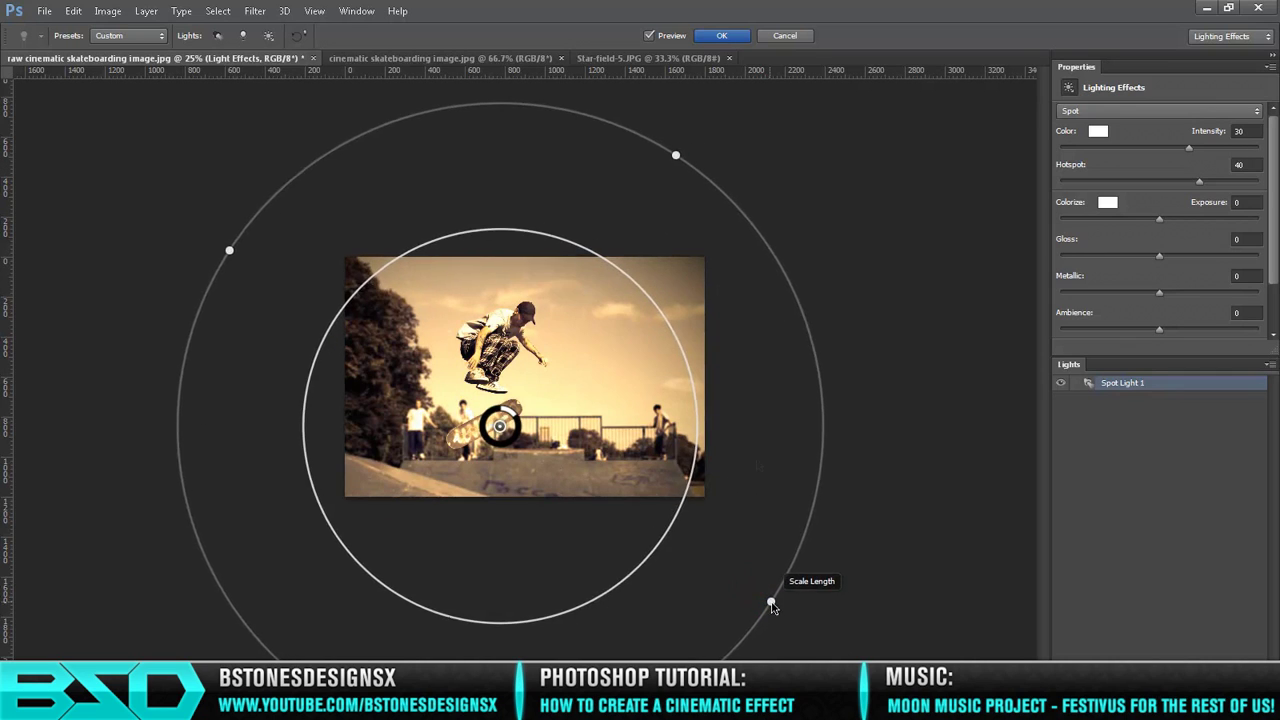
pyautogui.moveTo(678, 158)
pyautogui.mouseDown()
pyautogui.moveTo(720, 157)
pyautogui.moveTo(748, 91)
pyautogui.moveTo(687, 143)
pyautogui.mouseUp()
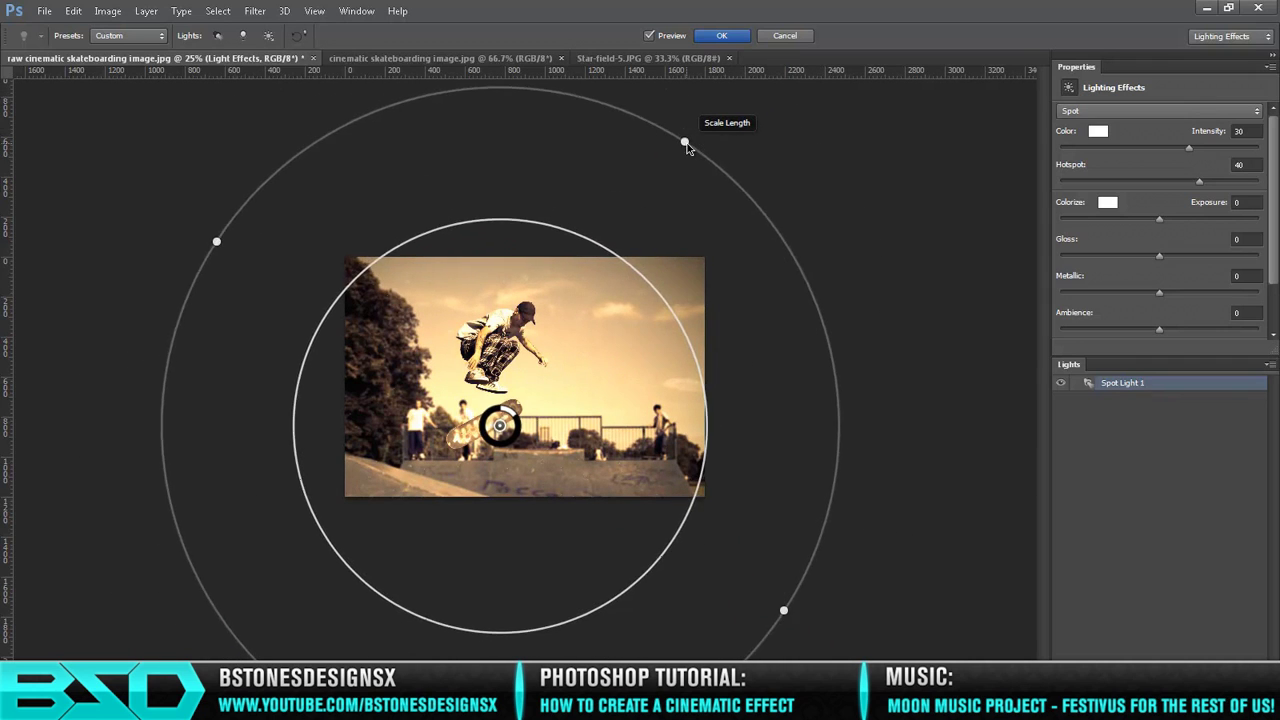
# Step: Narrow the spot light, enlarge its hotspot, centre it on the skater, and apply the effect
pyautogui.click(603, 319)
pyautogui.moveTo(628, 294); pyautogui.dragTo(636, 283)
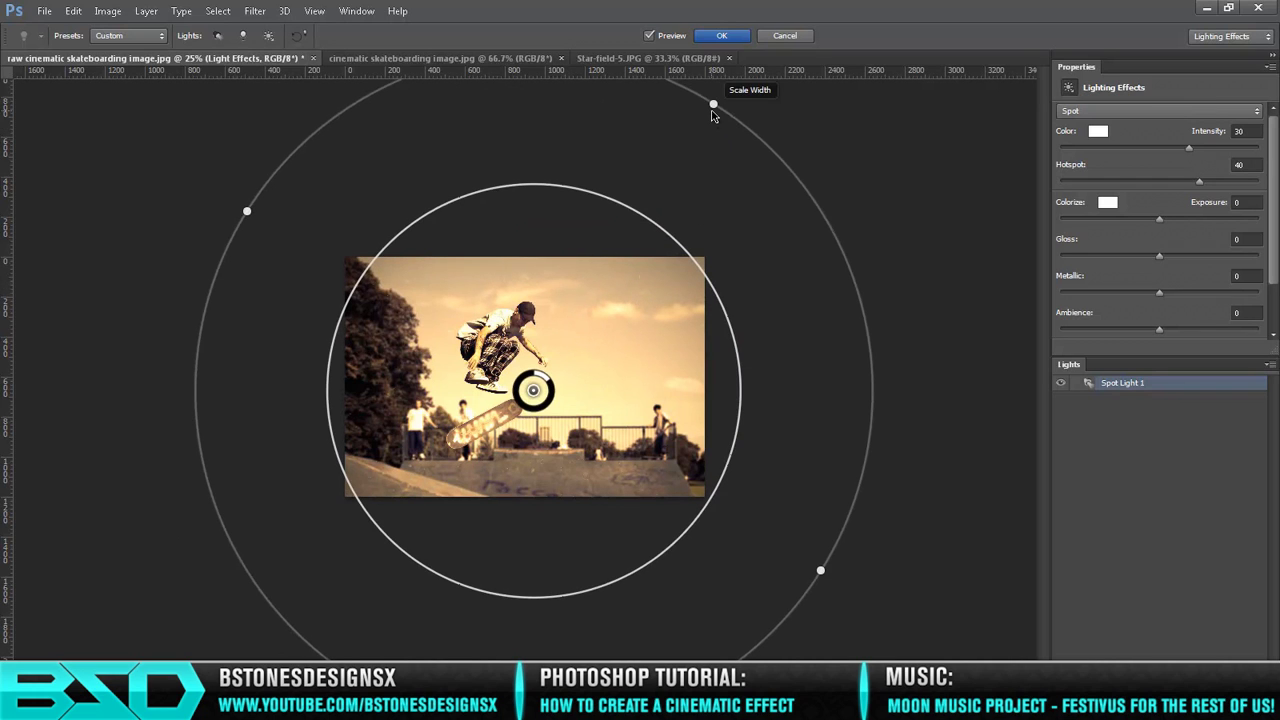
pyautogui.moveTo(713, 112); pyautogui.dragTo(700, 127)
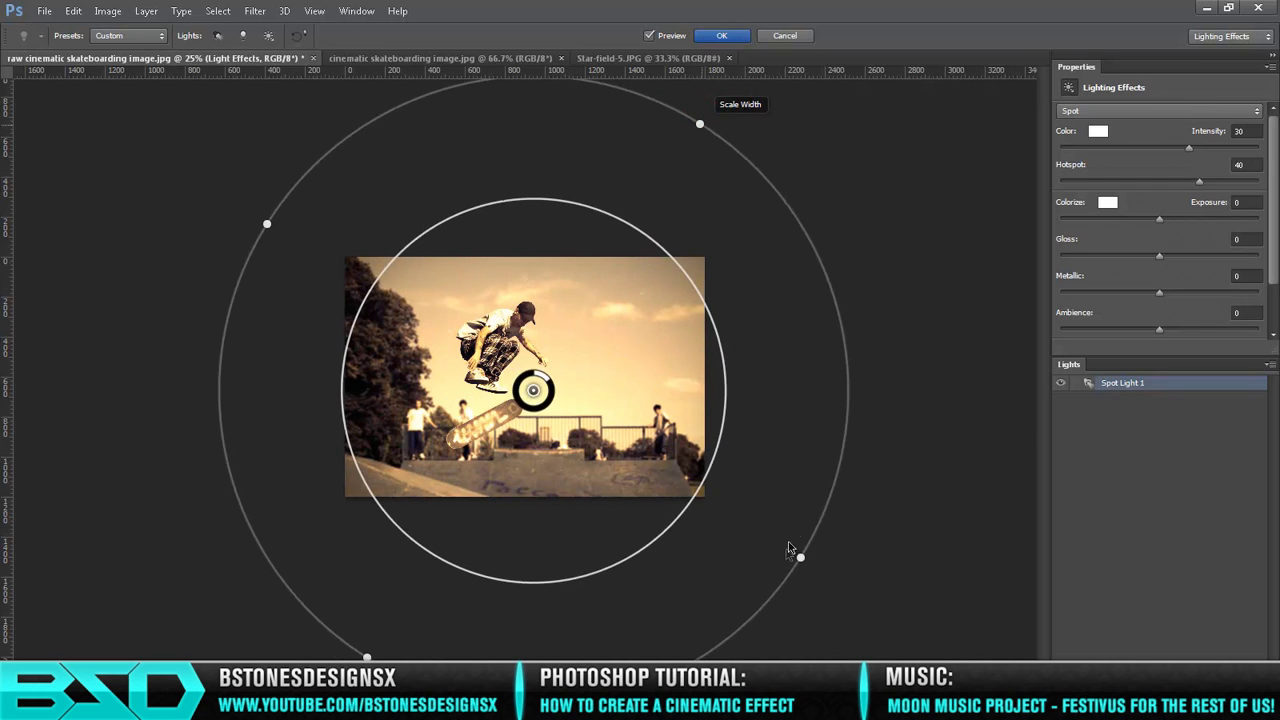
pyautogui.moveTo(788, 548); pyautogui.dragTo(783, 540)
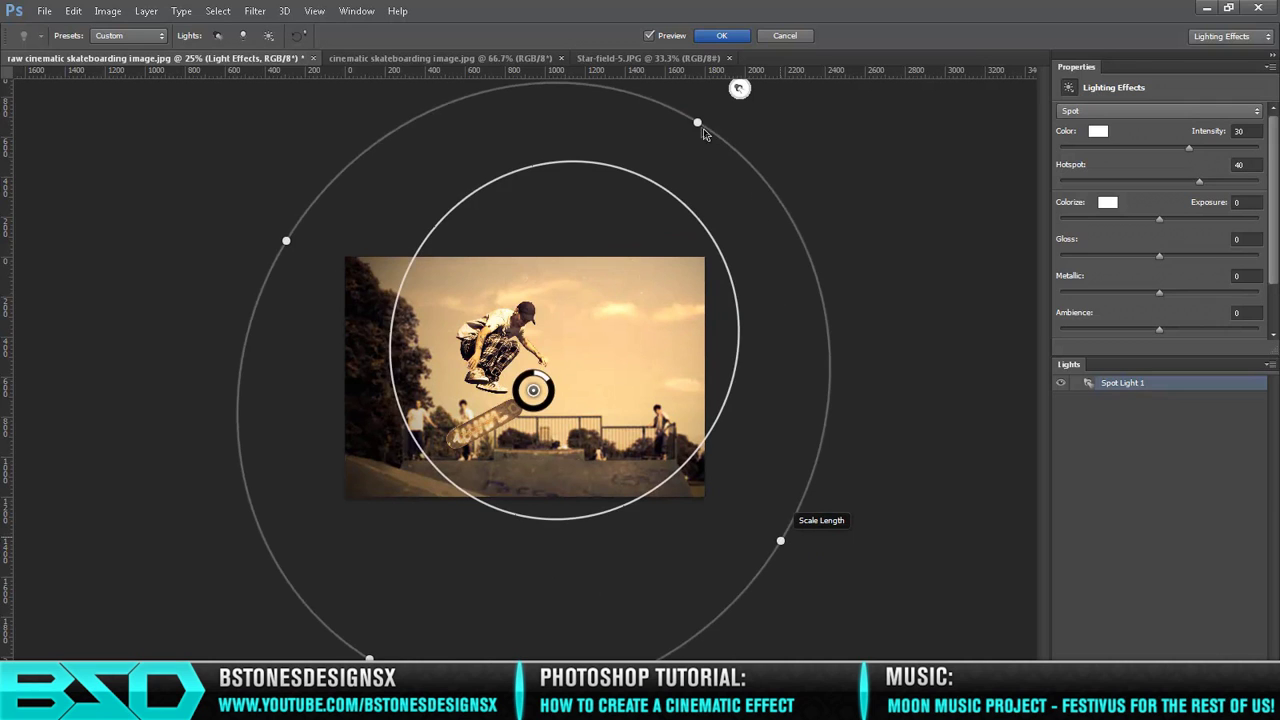
pyautogui.moveTo(695, 121)
pyautogui.mouseDown()
pyautogui.moveTo(674, 143)
pyautogui.moveTo(700, 131)
pyautogui.mouseUp()
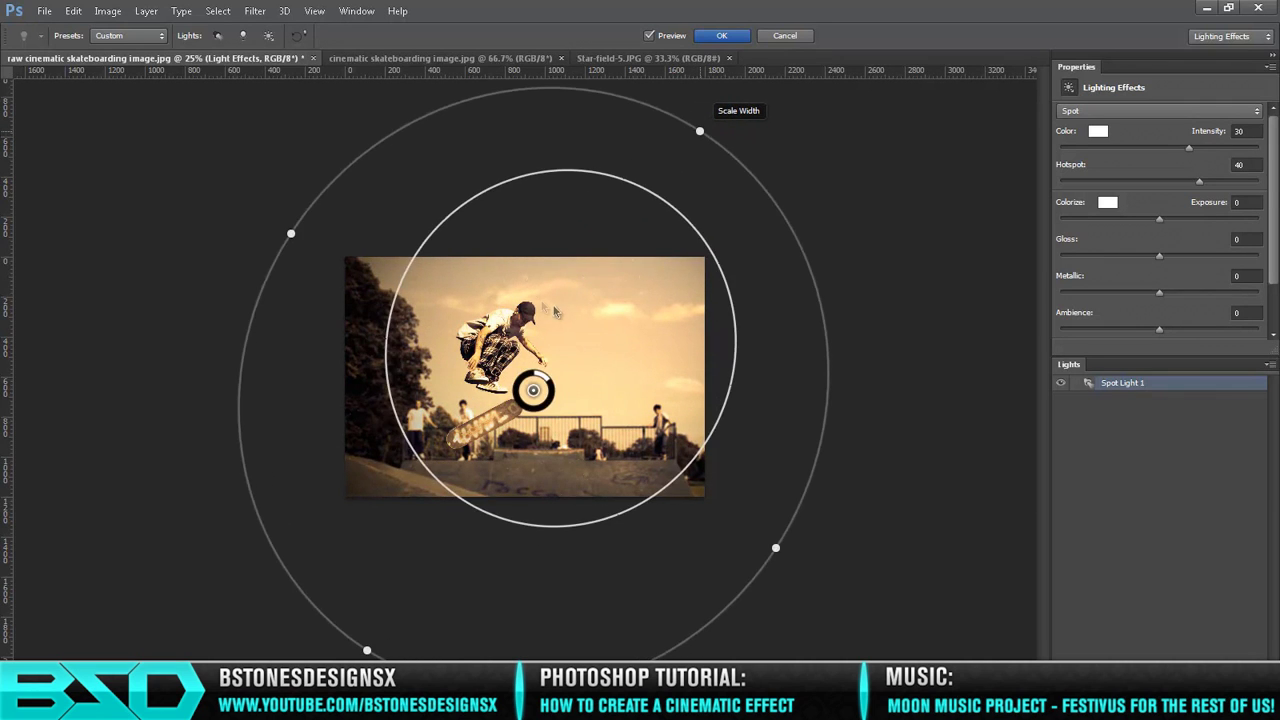
pyautogui.moveTo(531, 290); pyautogui.dragTo(505, 308)
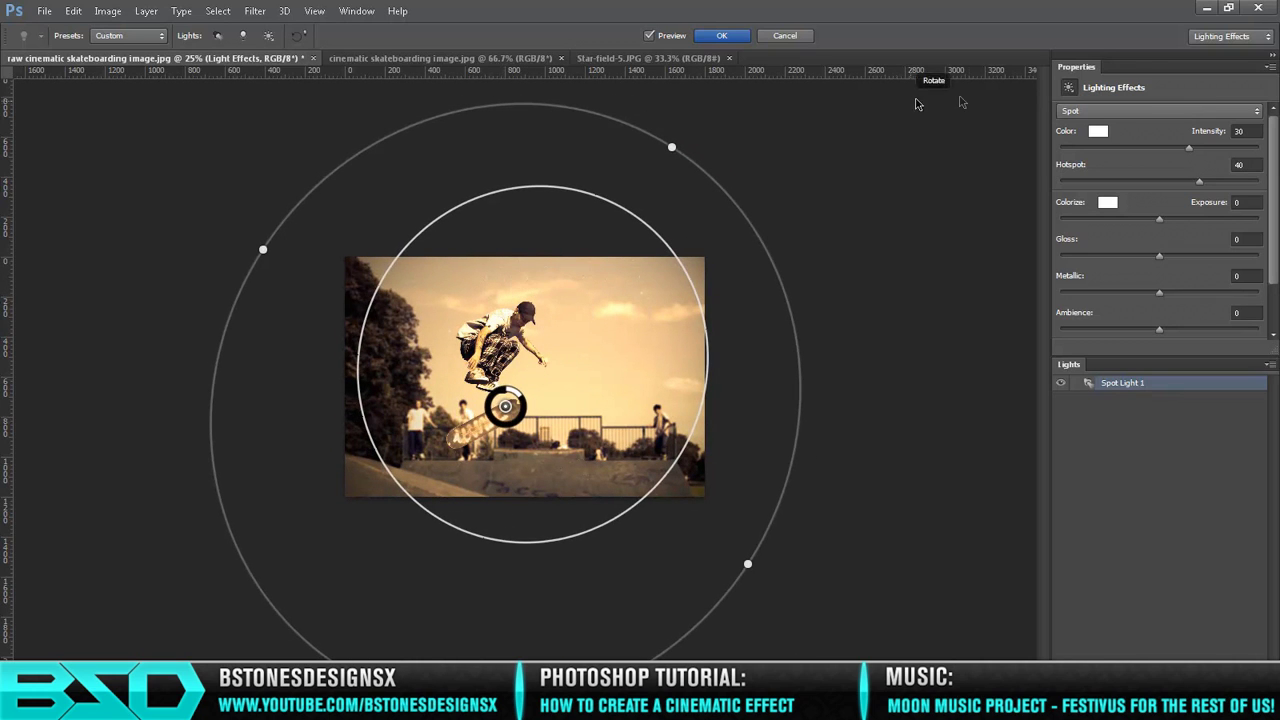
pyautogui.click(740, 37)
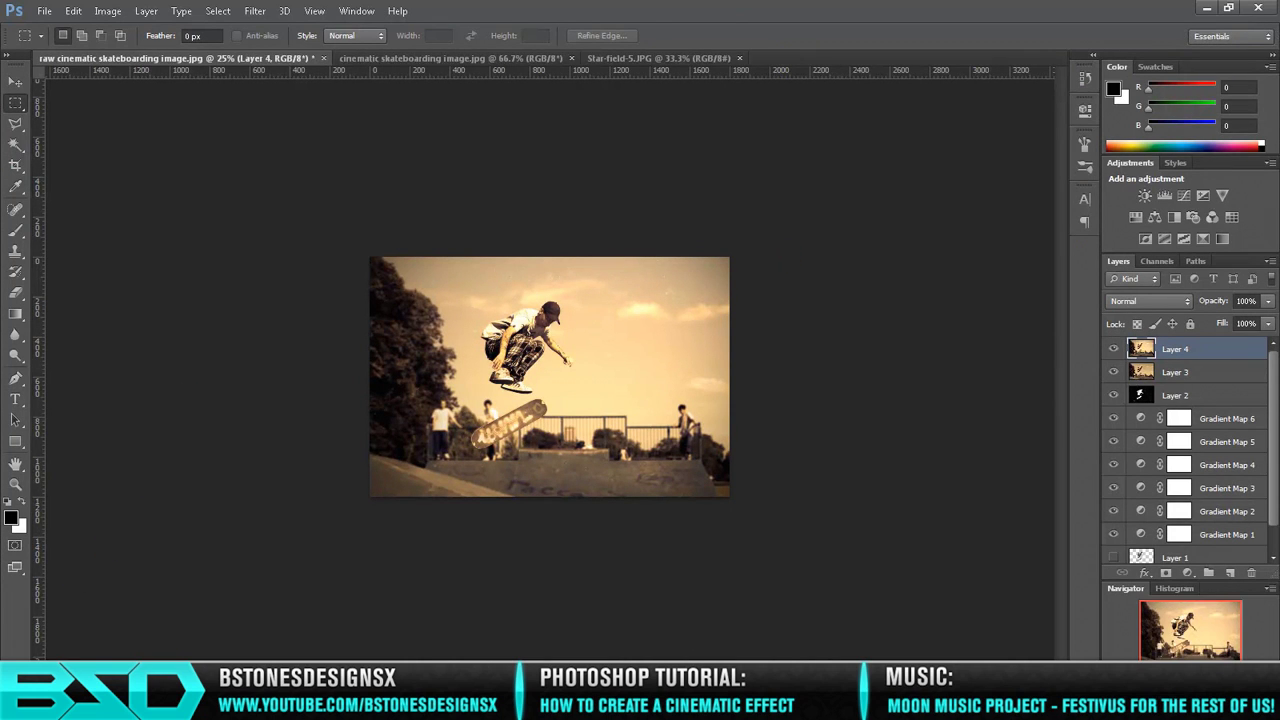
# Step: Draw a black rectangle bar across the bottom of the photo on a new layer
pyautogui.hotkey('ctrl', '+')
pyautogui.hotkey('ctrl', '+')
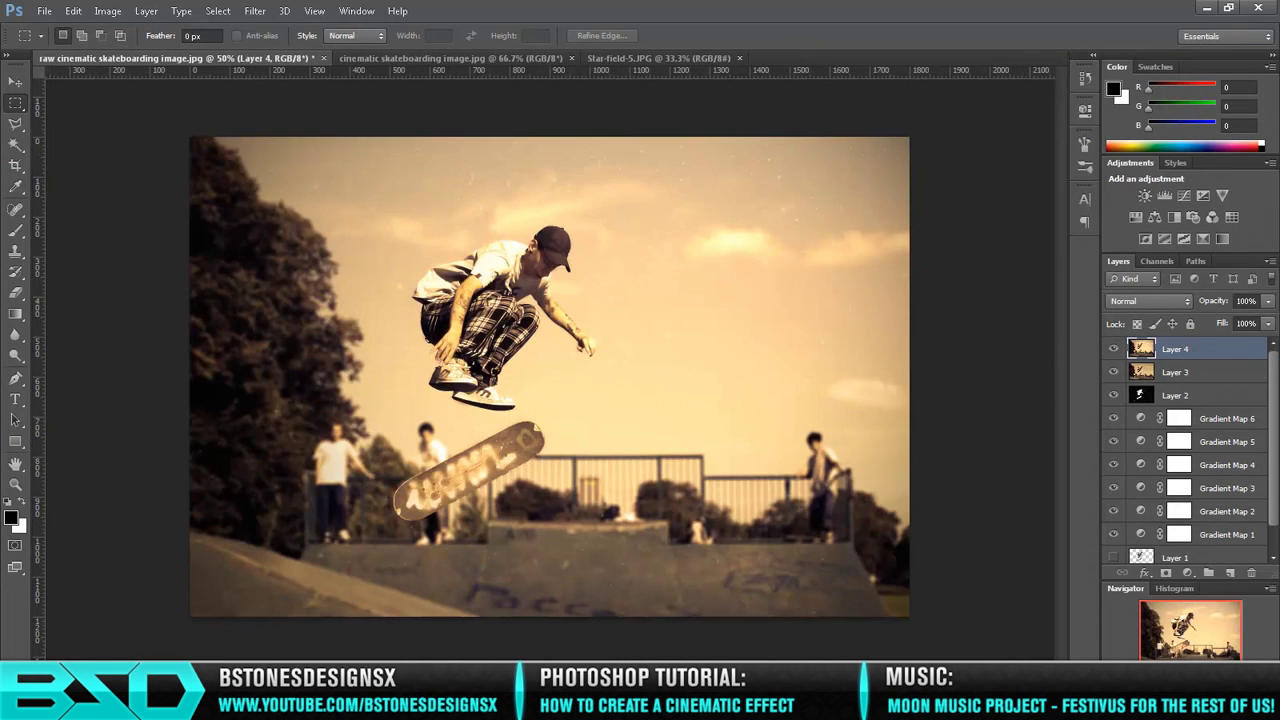
pyautogui.click(1230, 573)
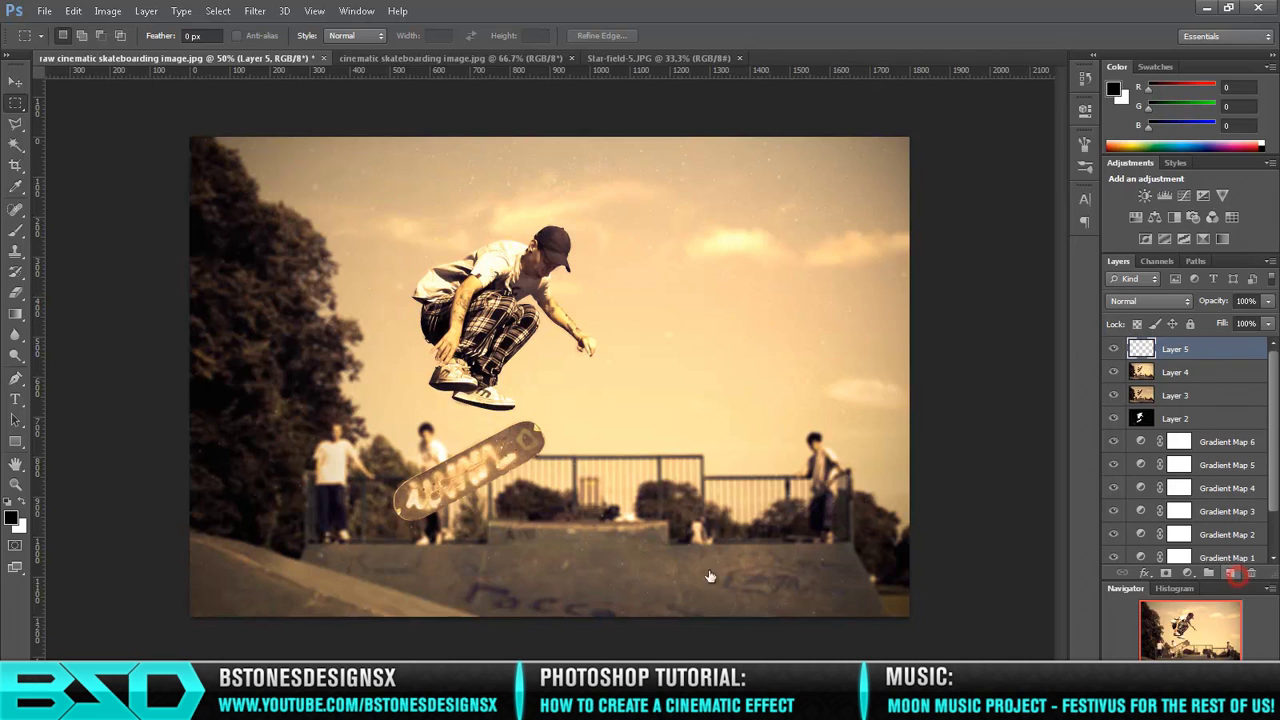
pyautogui.click(15, 520)
pyautogui.click(566, 444)
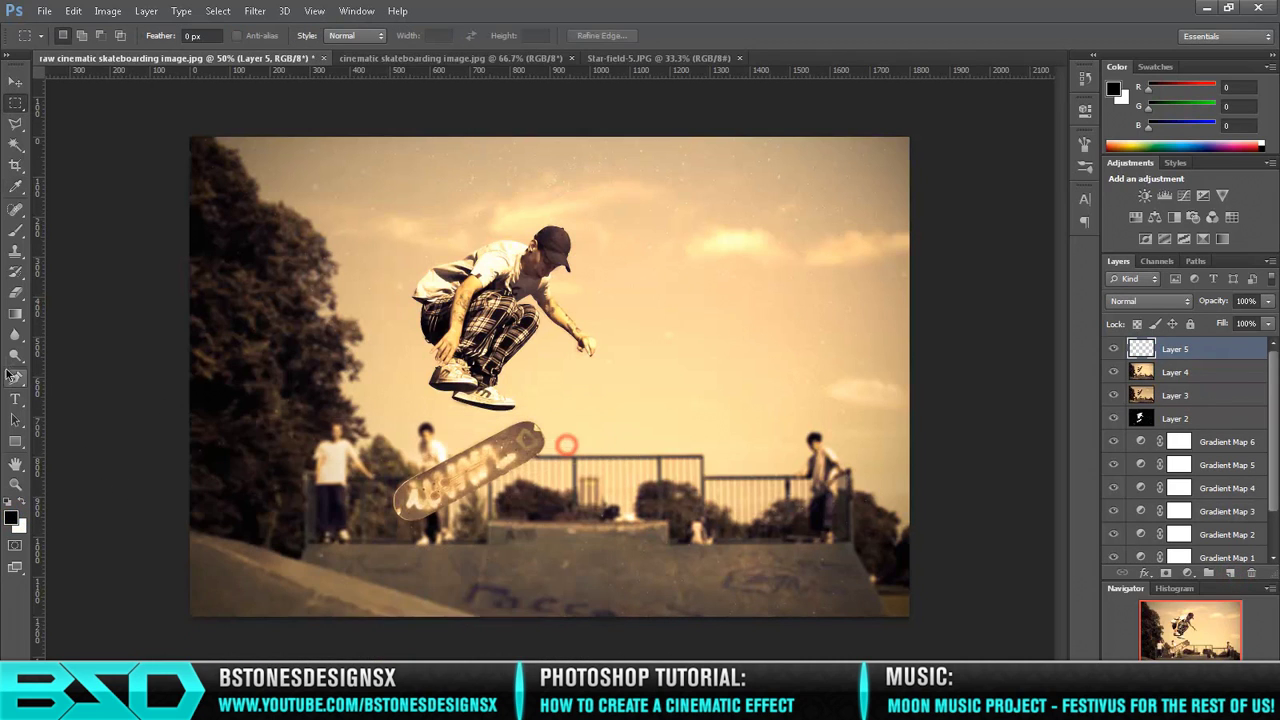
pyautogui.click(15, 445)
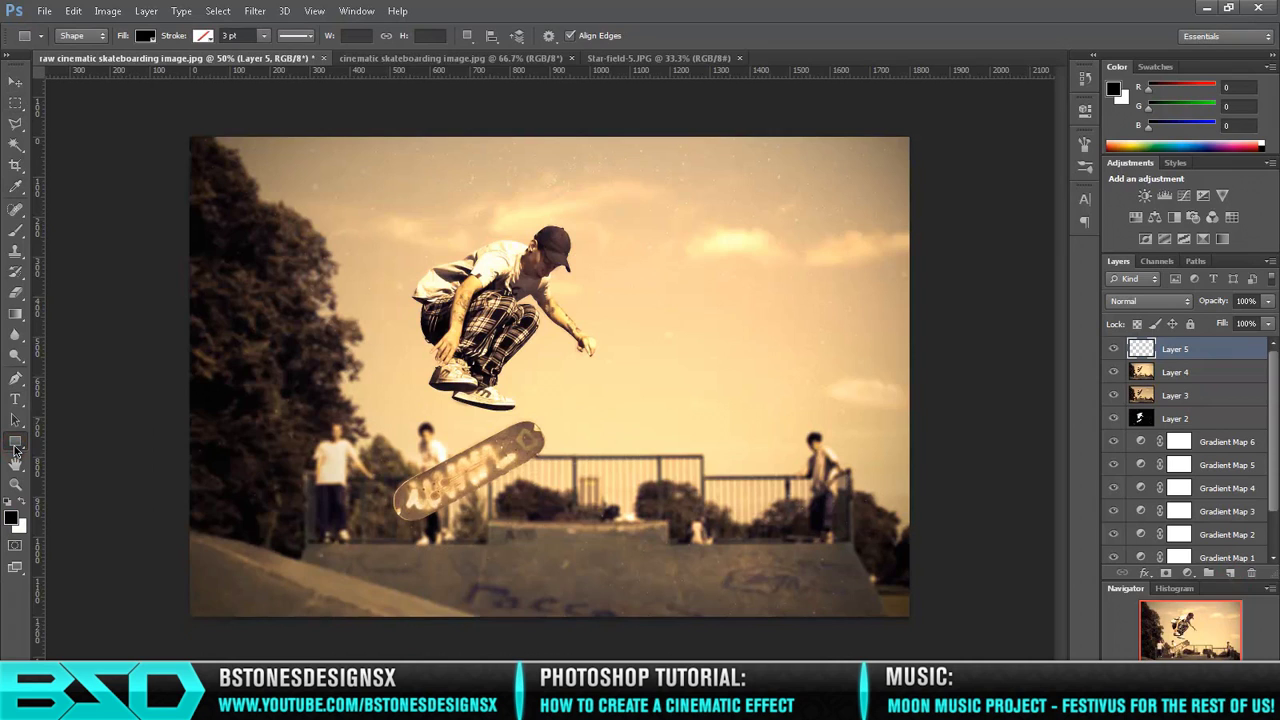
pyautogui.moveTo(174, 633); pyautogui.dragTo(941, 536)
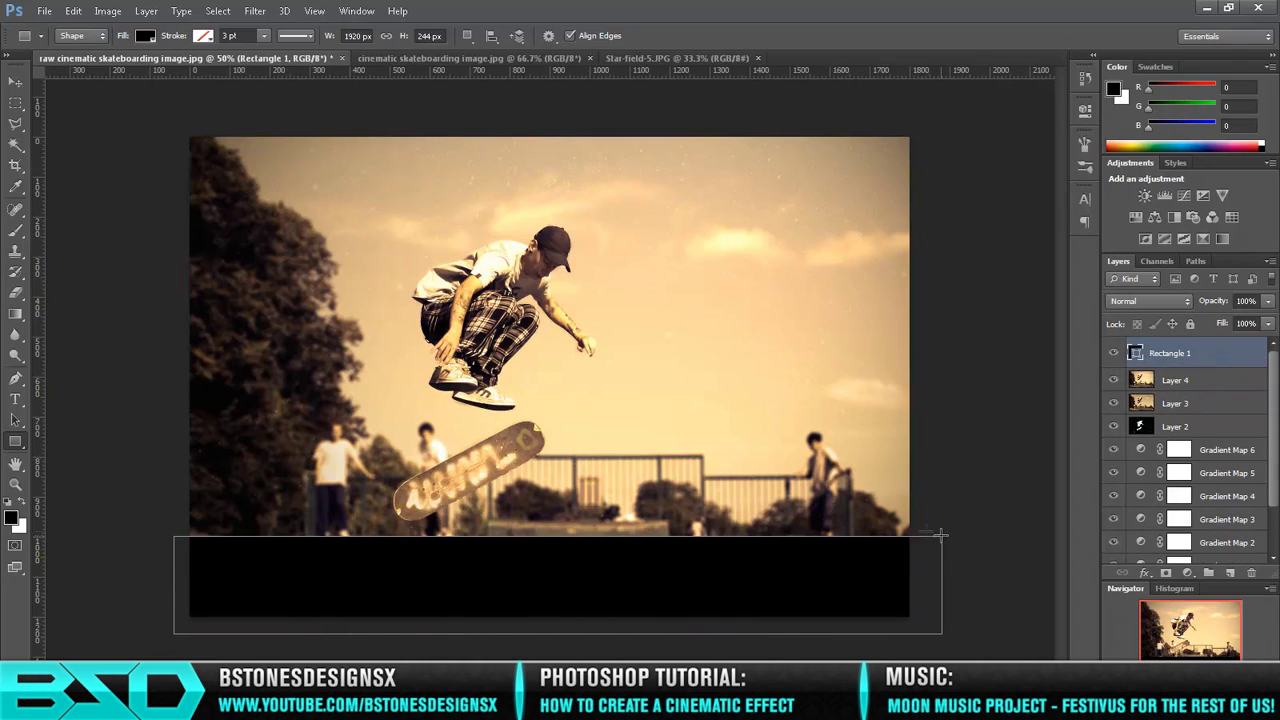
# Step: Draw a matching black bar across the top and merge both bars into one layer
pyautogui.click(1230, 572)
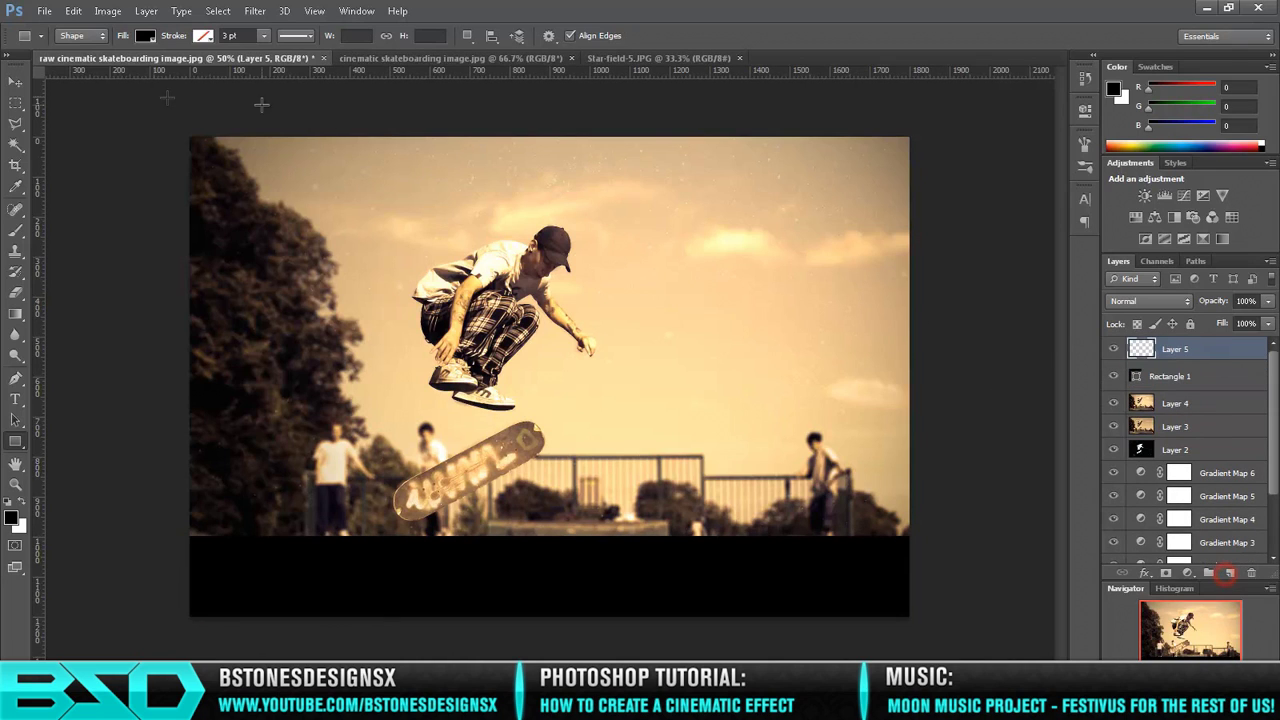
pyautogui.moveTo(167, 112); pyautogui.dragTo(949, 210)
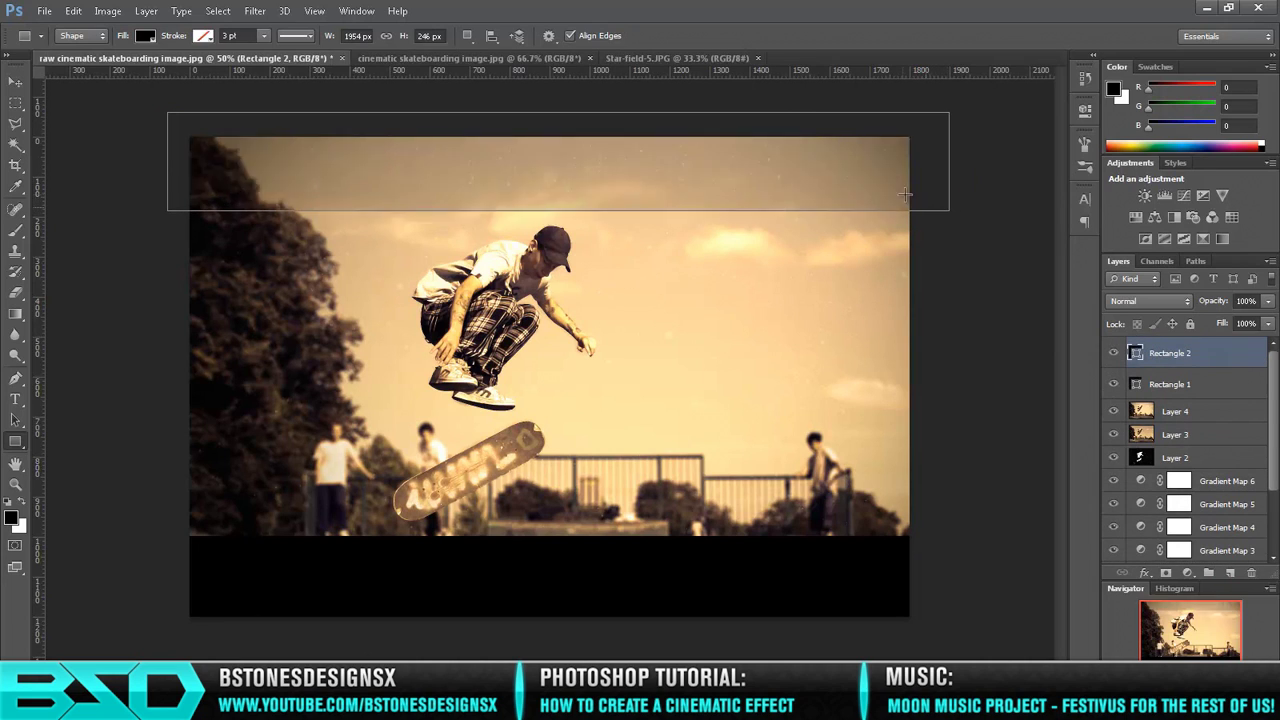
pyautogui.click(13, 104)
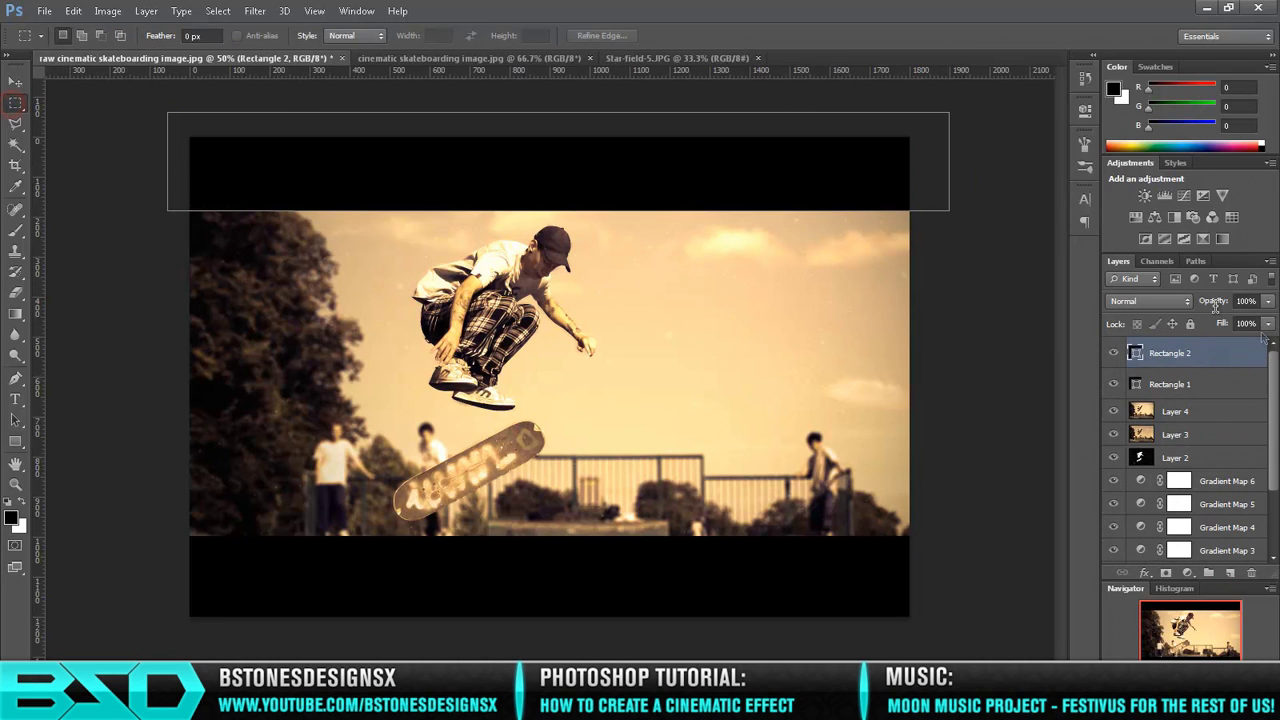
pyautogui.keyDown('shift'); pyautogui.click(1199, 384); pyautogui.keyUp('shift')
pyautogui.hotkey('ctrl', 'e')
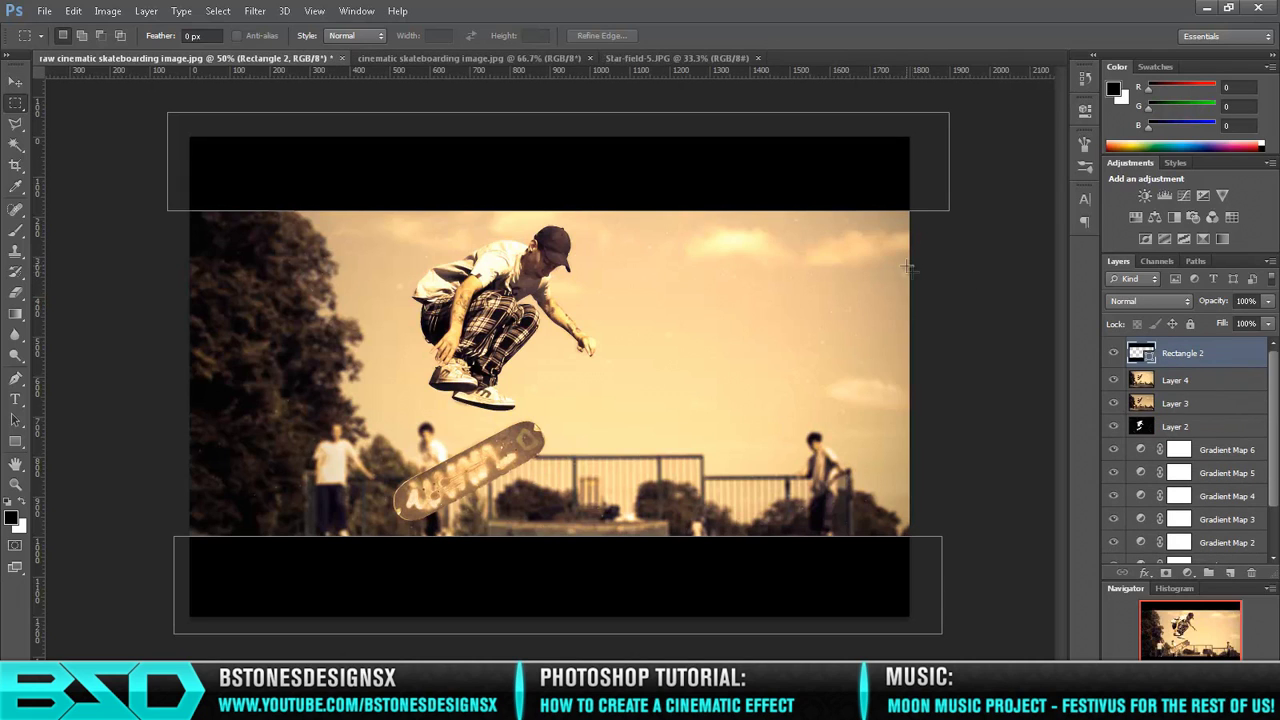
# Step: Rotate Layer 4 about 9.37° clockwise, shift it left and down, and apply the transform
pyautogui.click(1205, 386)
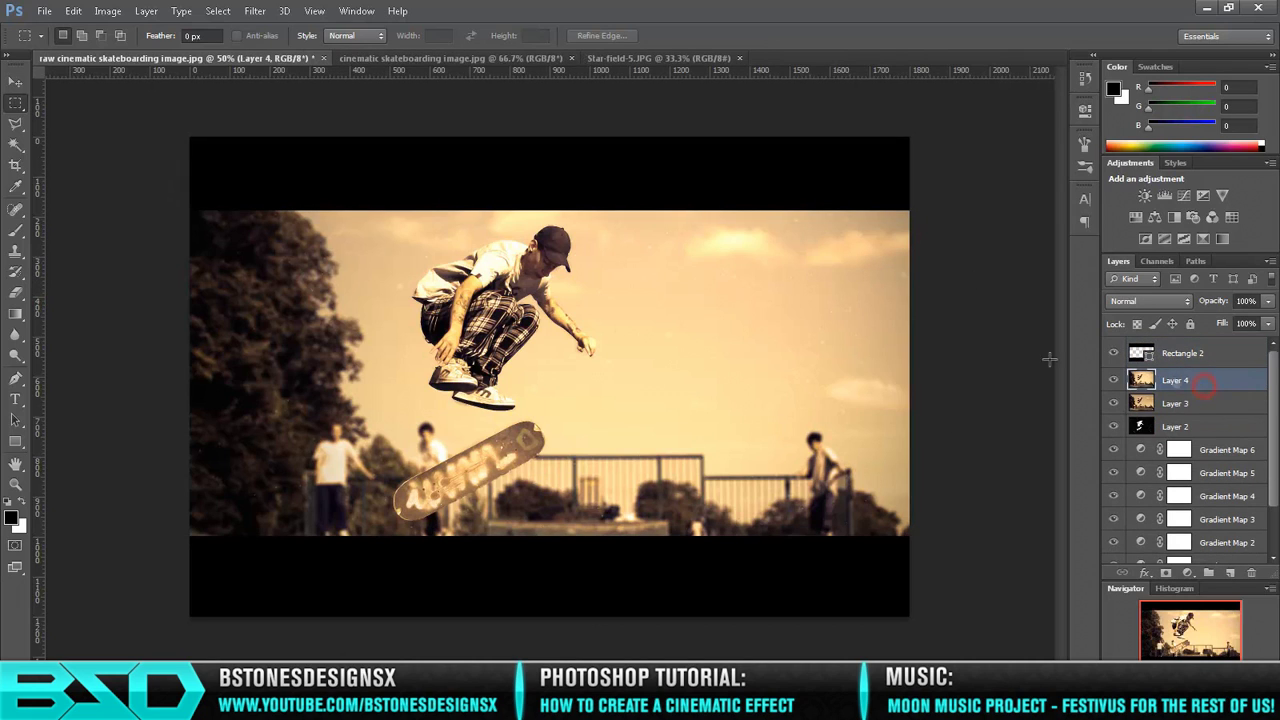
pyautogui.click(15, 80)
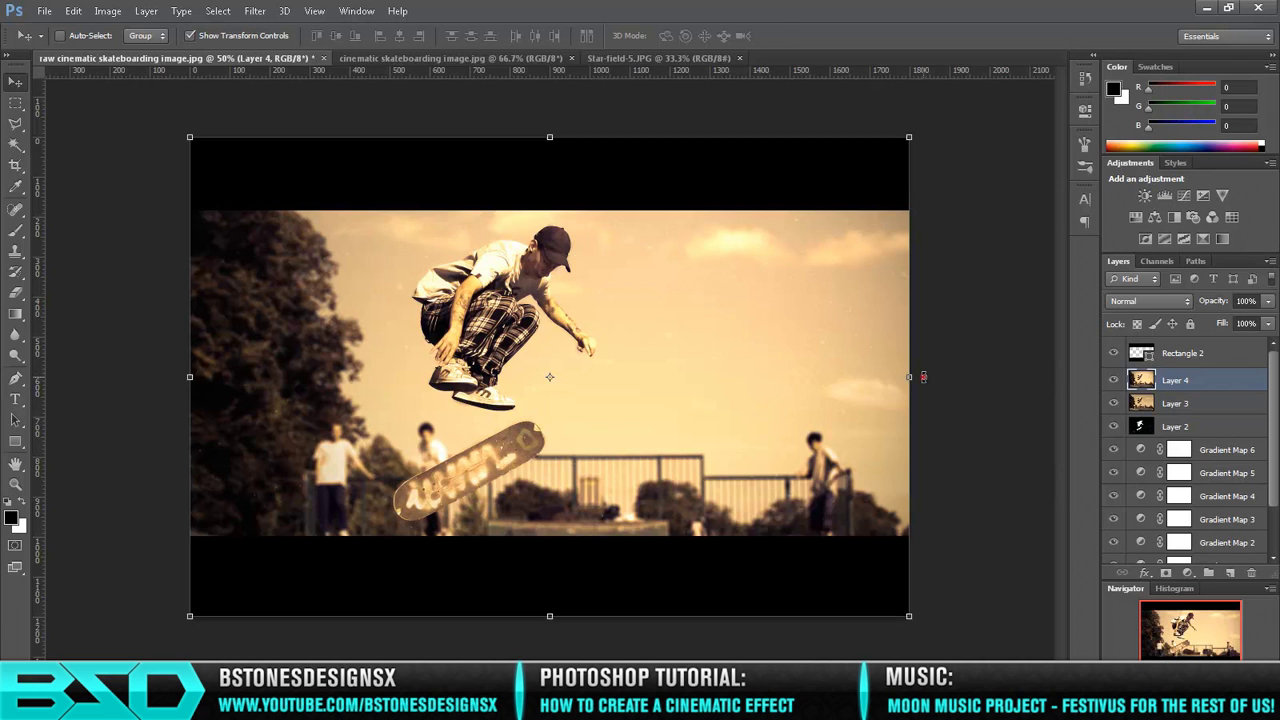
pyautogui.moveTo(923, 377); pyautogui.dragTo(932, 440)
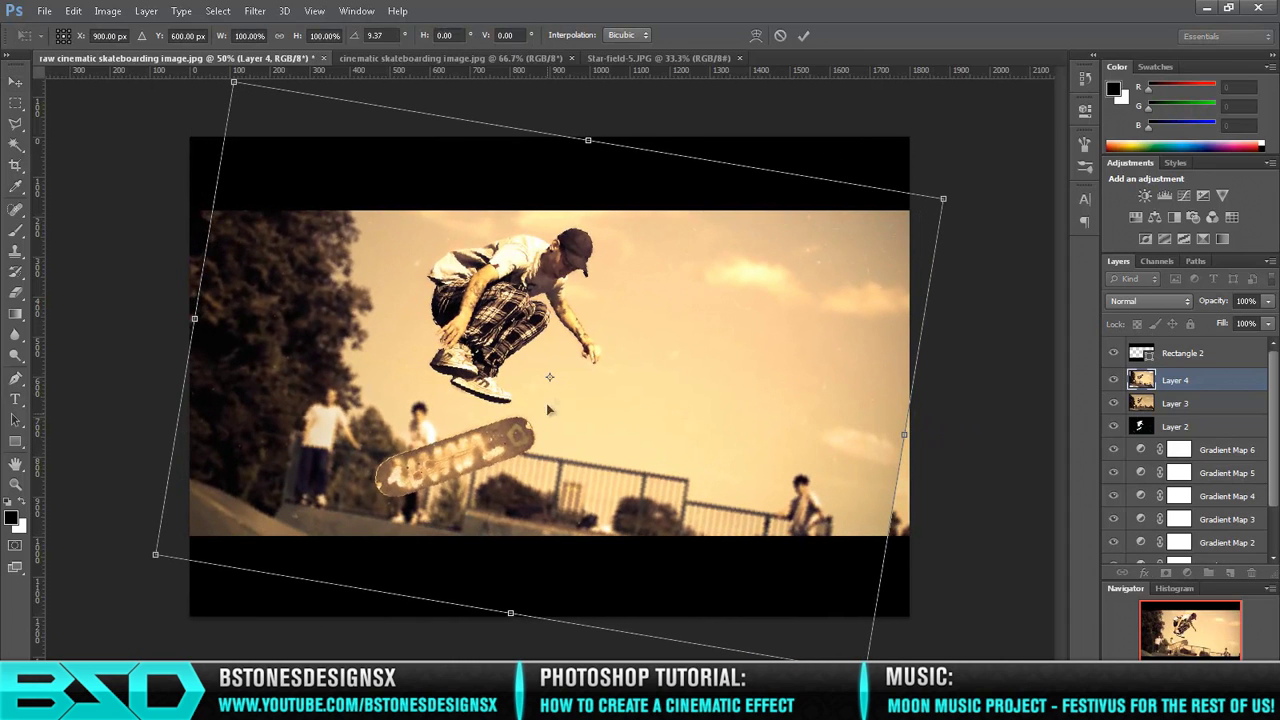
pyautogui.moveTo(618, 370); pyautogui.dragTo(587, 379)
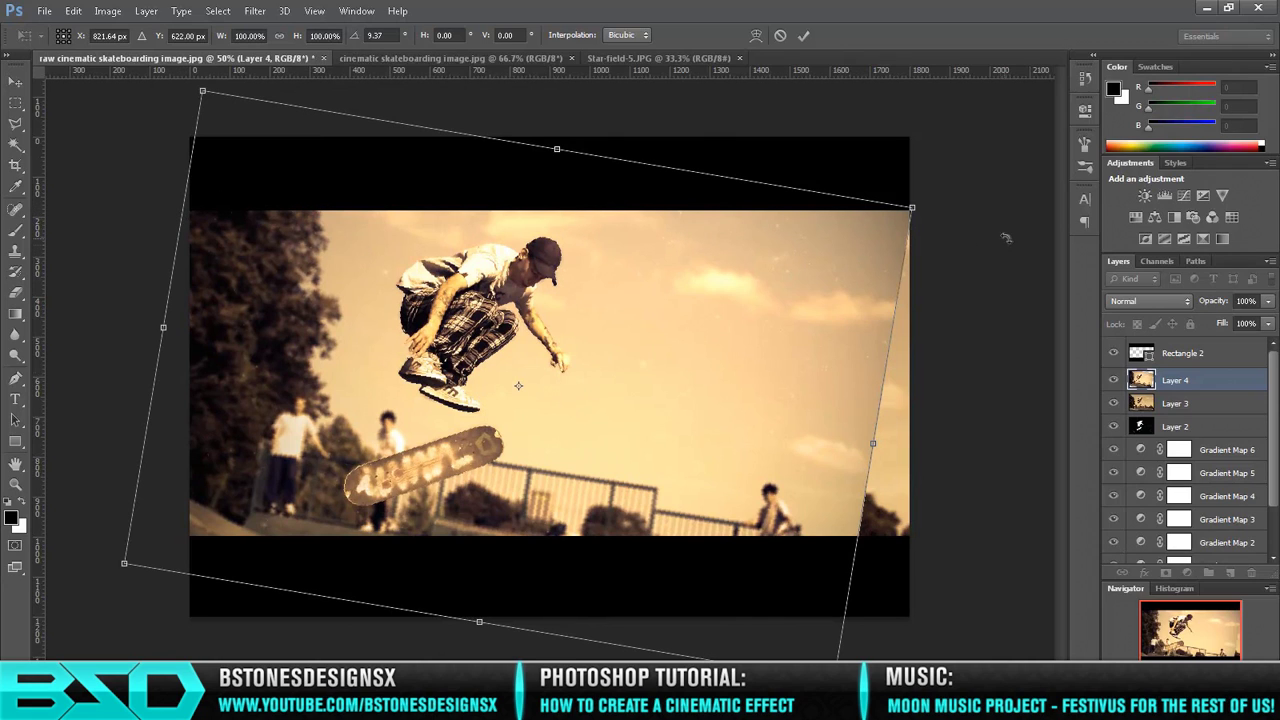
pyautogui.click(15, 165)
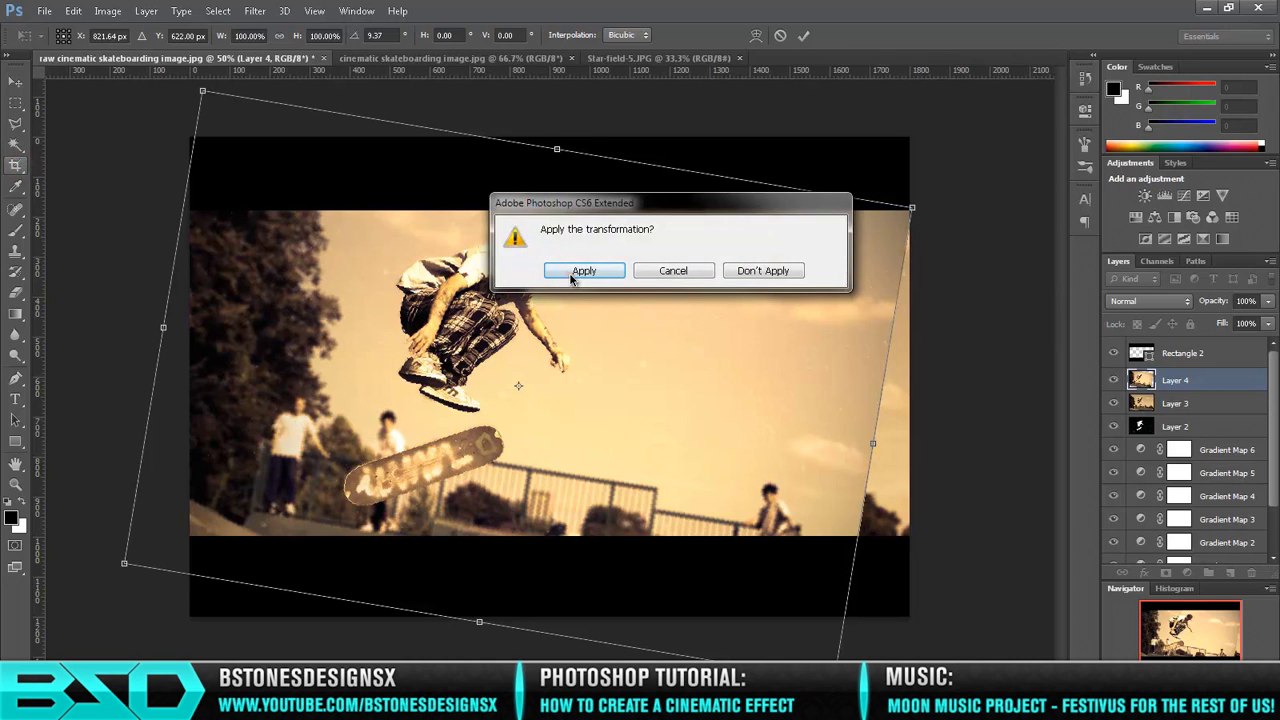
pyautogui.click(578, 274)
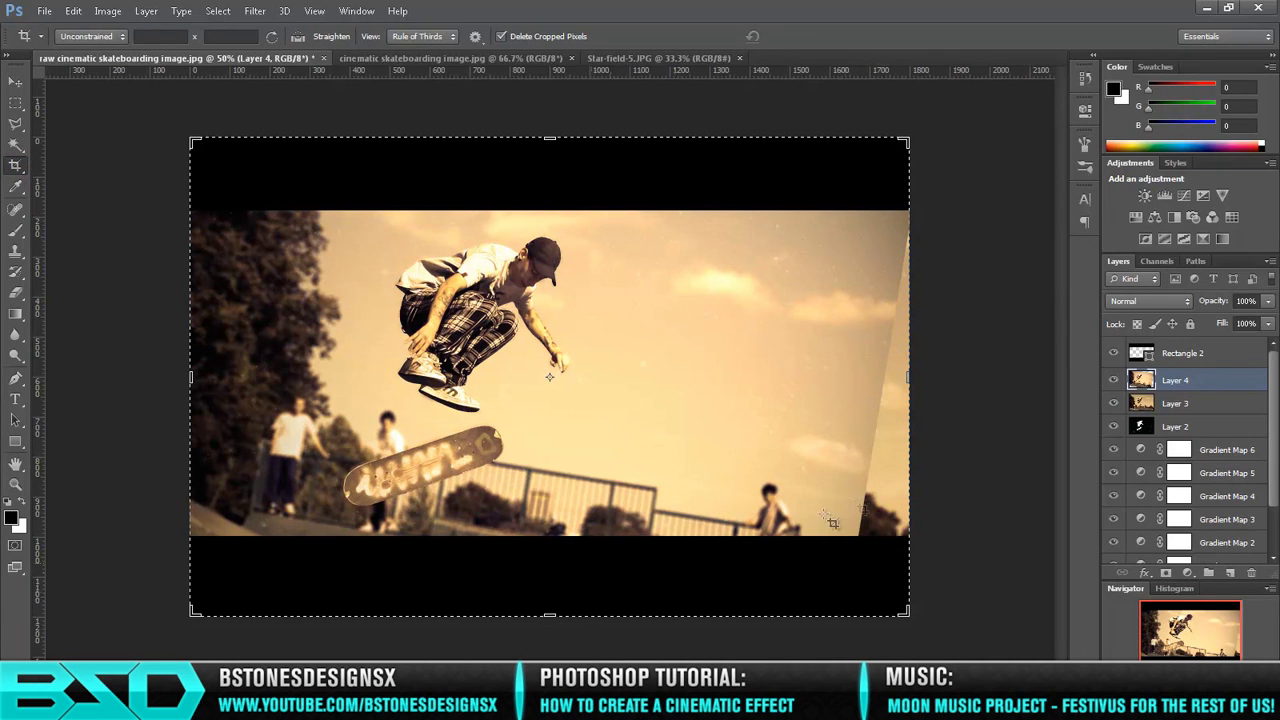
# Step: Crop the canvas inward from the right, top and bottom edges to a widescreen frame
pyautogui.moveTo(907, 379); pyautogui.dragTo(888, 399)
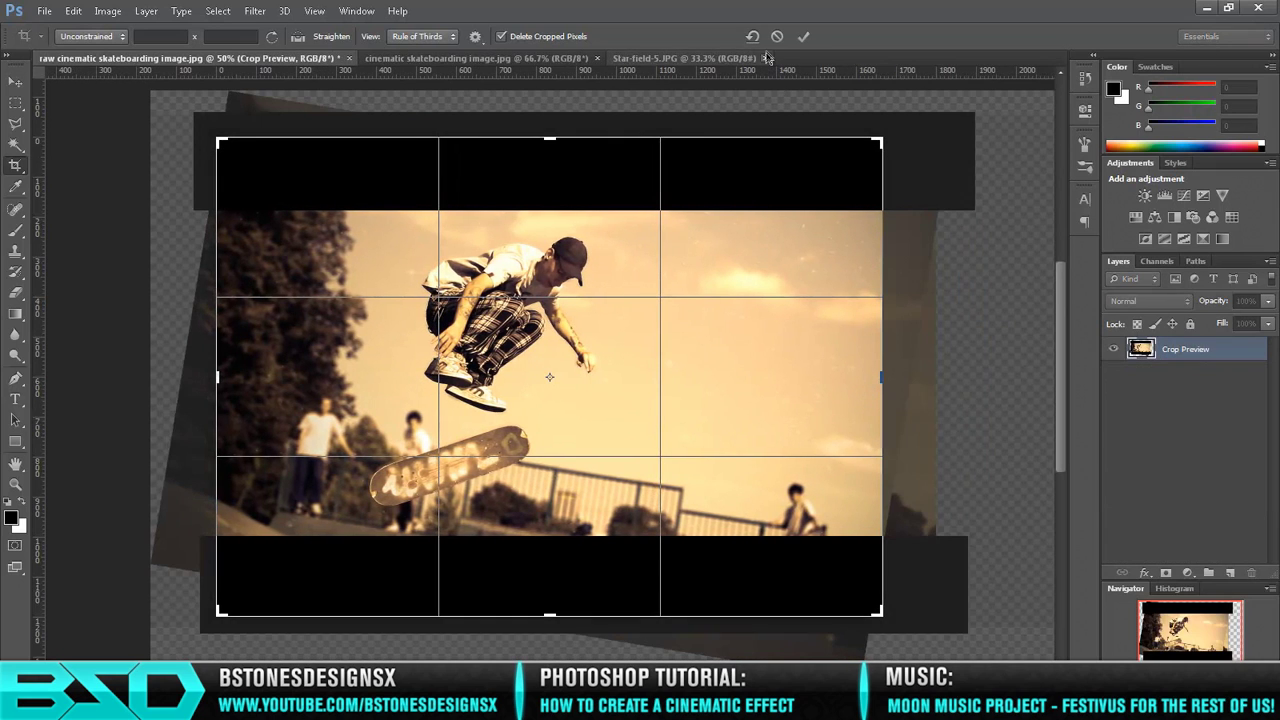
pyautogui.moveTo(547, 142); pyautogui.dragTo(548, 160)
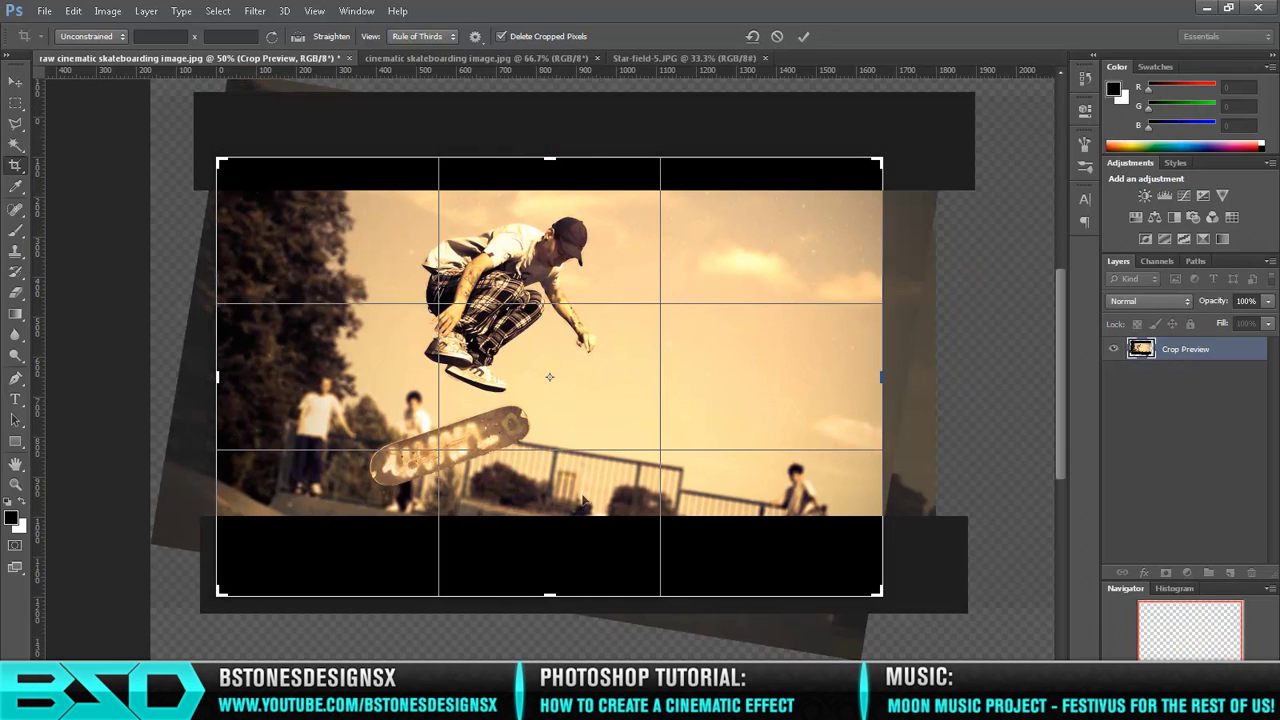
pyautogui.moveTo(549, 595); pyautogui.dragTo(562, 572)
pyautogui.click(801, 37)
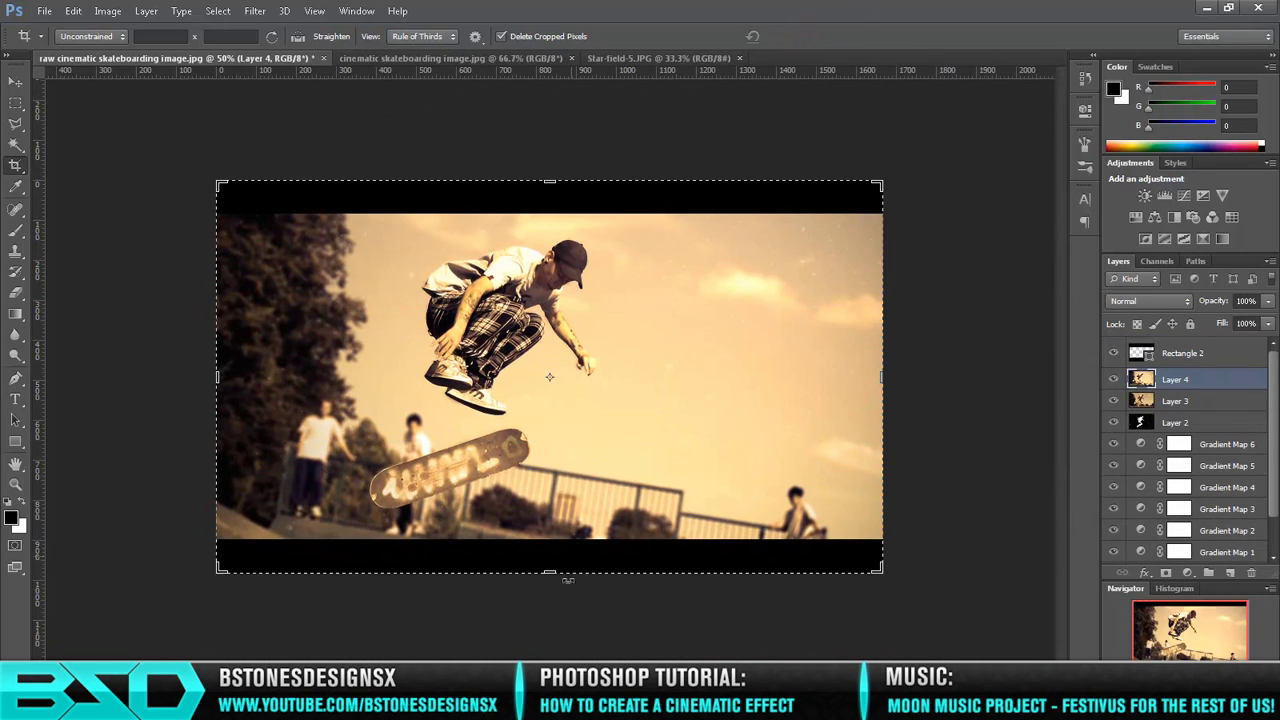
pyautogui.click(15, 102)
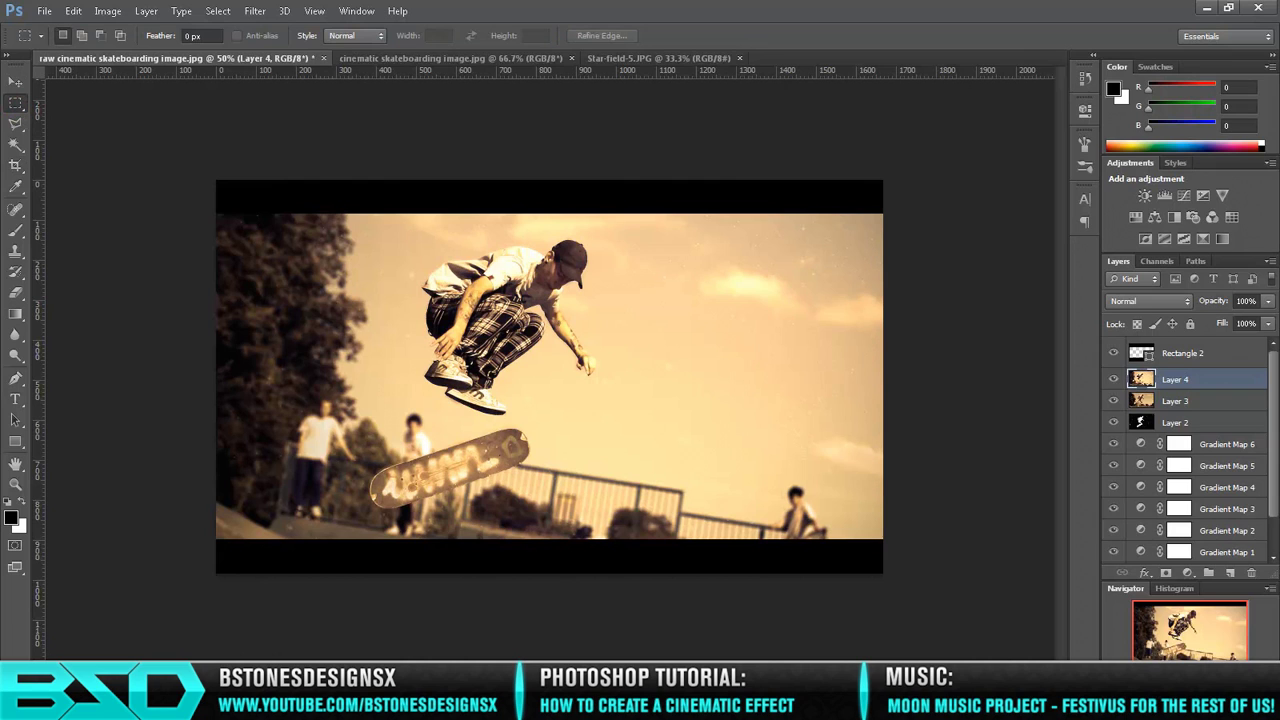
pyautogui.hotkey('ctrl', '+')
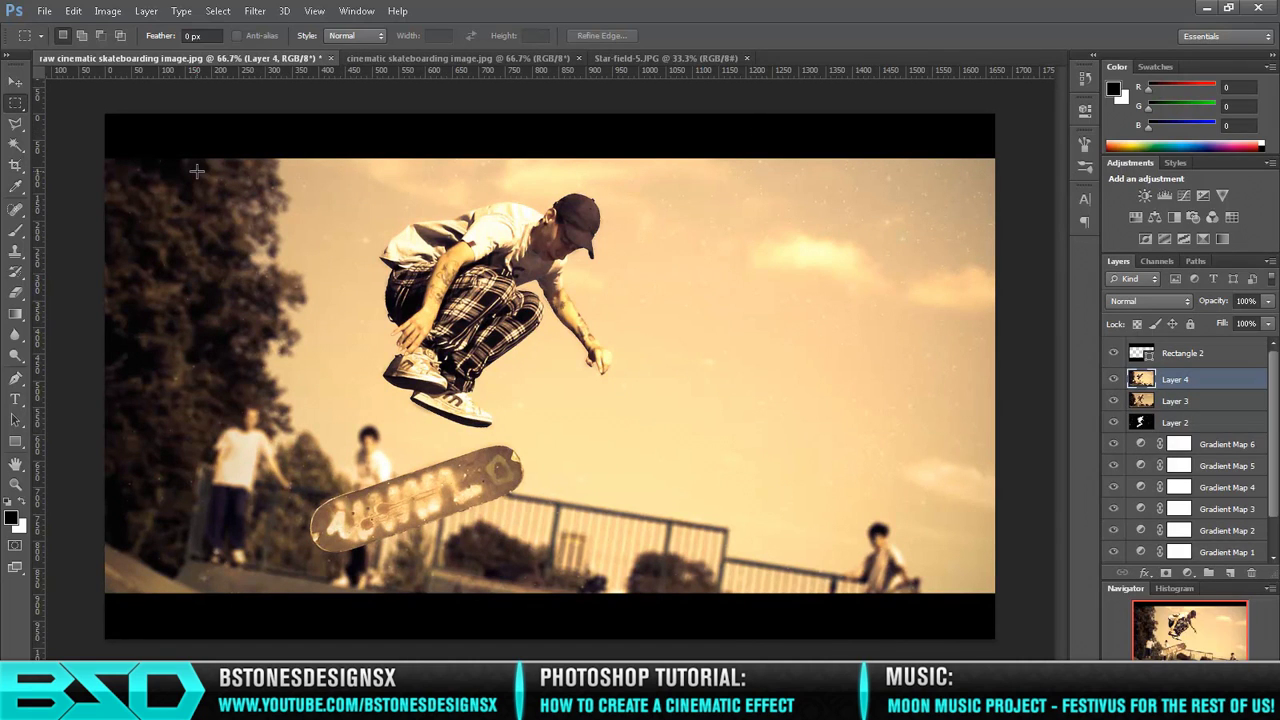
pyautogui.click(390, 58)
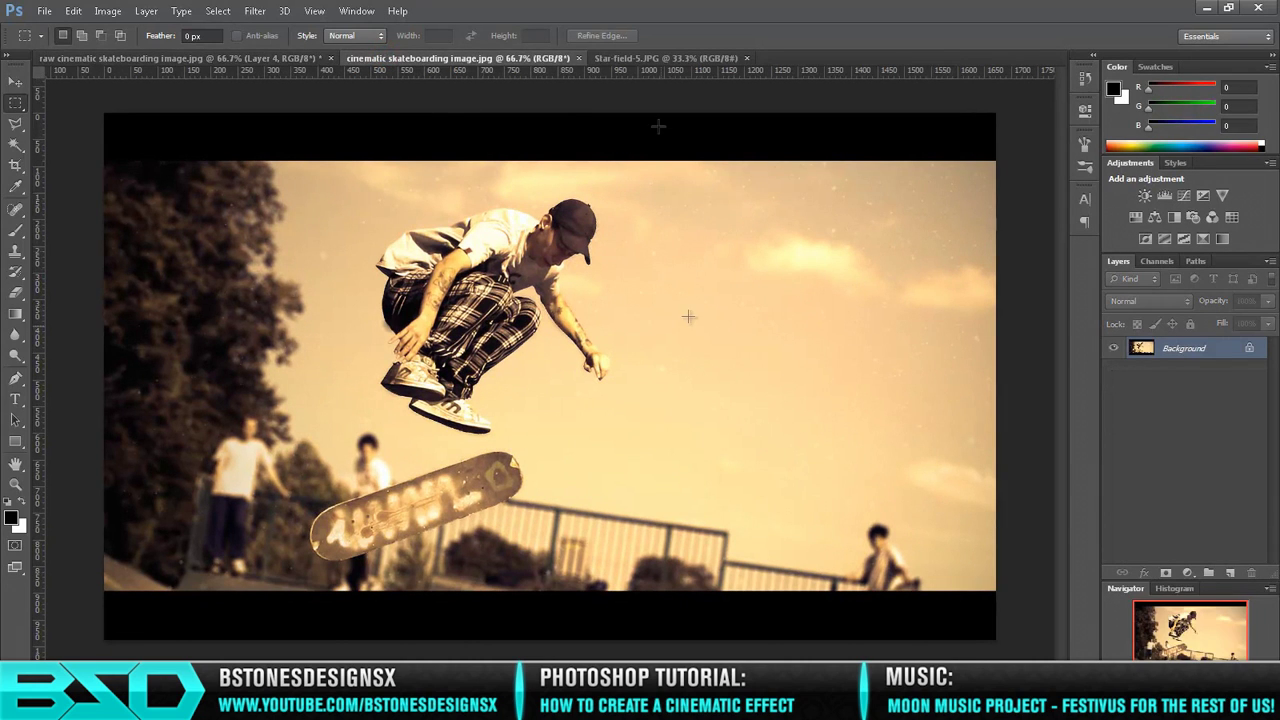
pyautogui.click(295, 59)
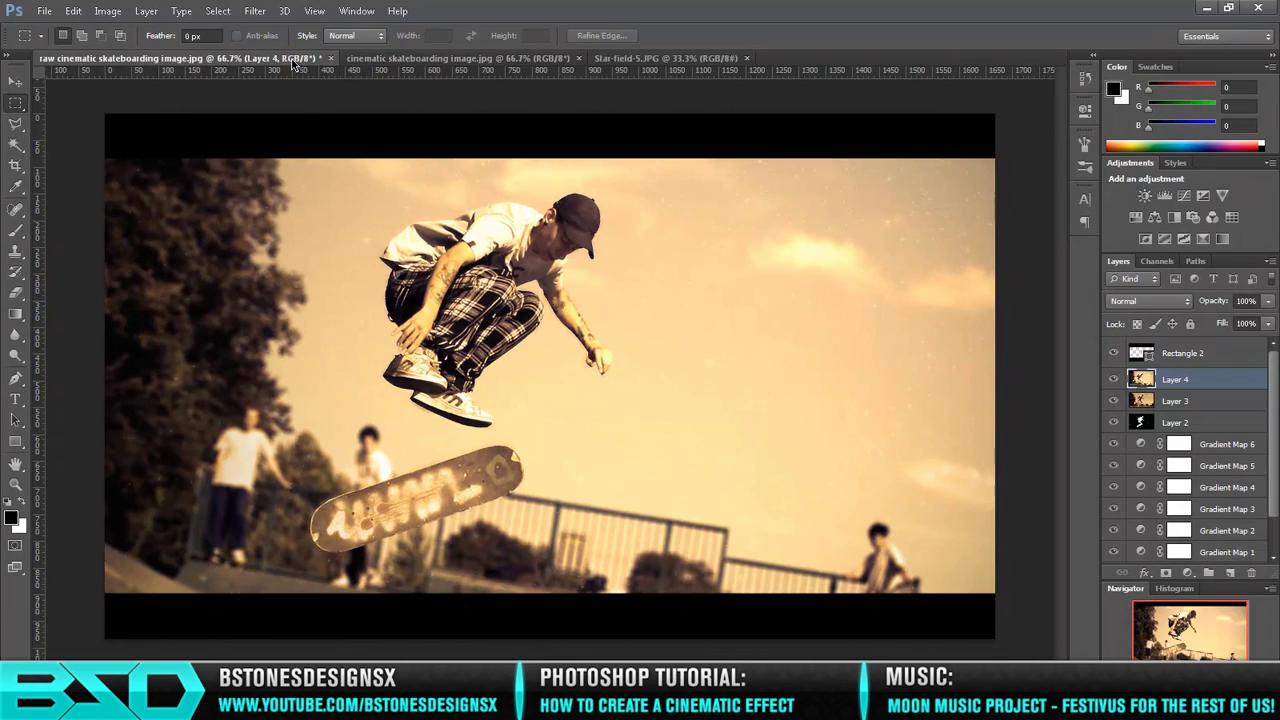